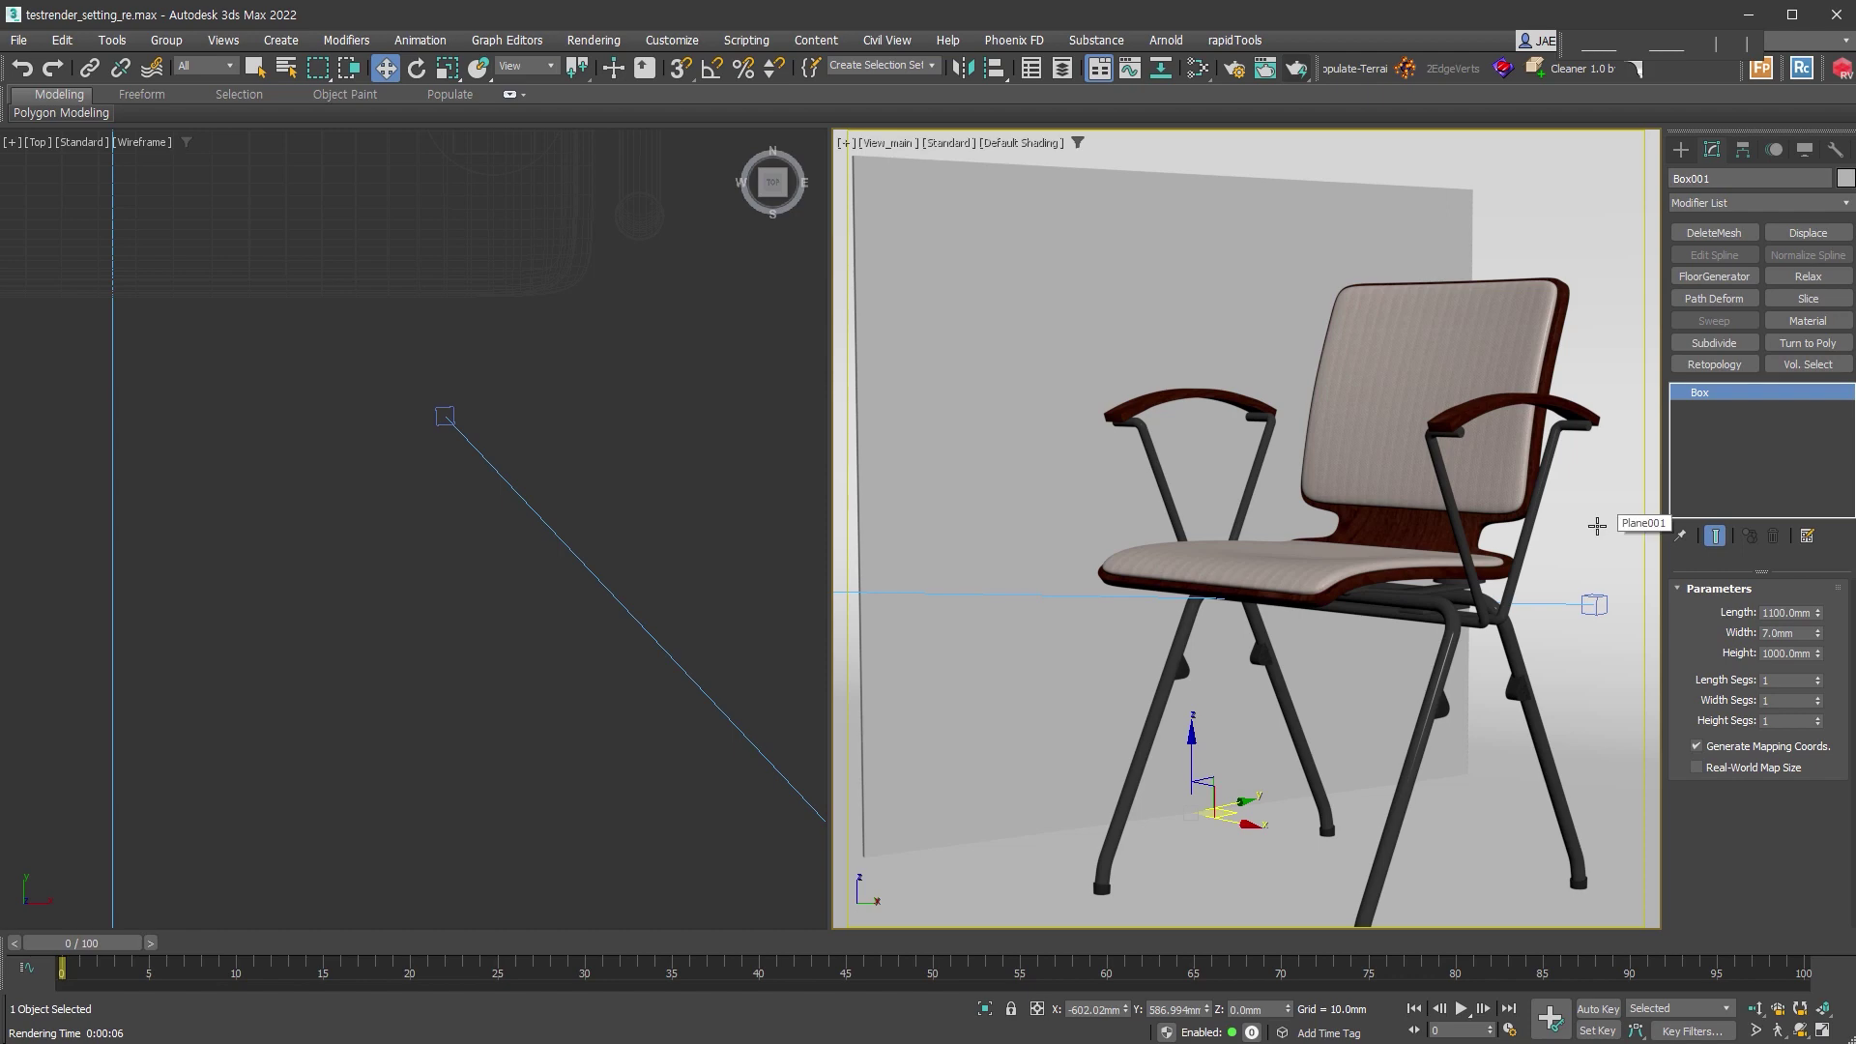
# Step: Open the Slate Material Editor and the V-Ray Frame Buffer with the last render
pyautogui.click(1199, 69)
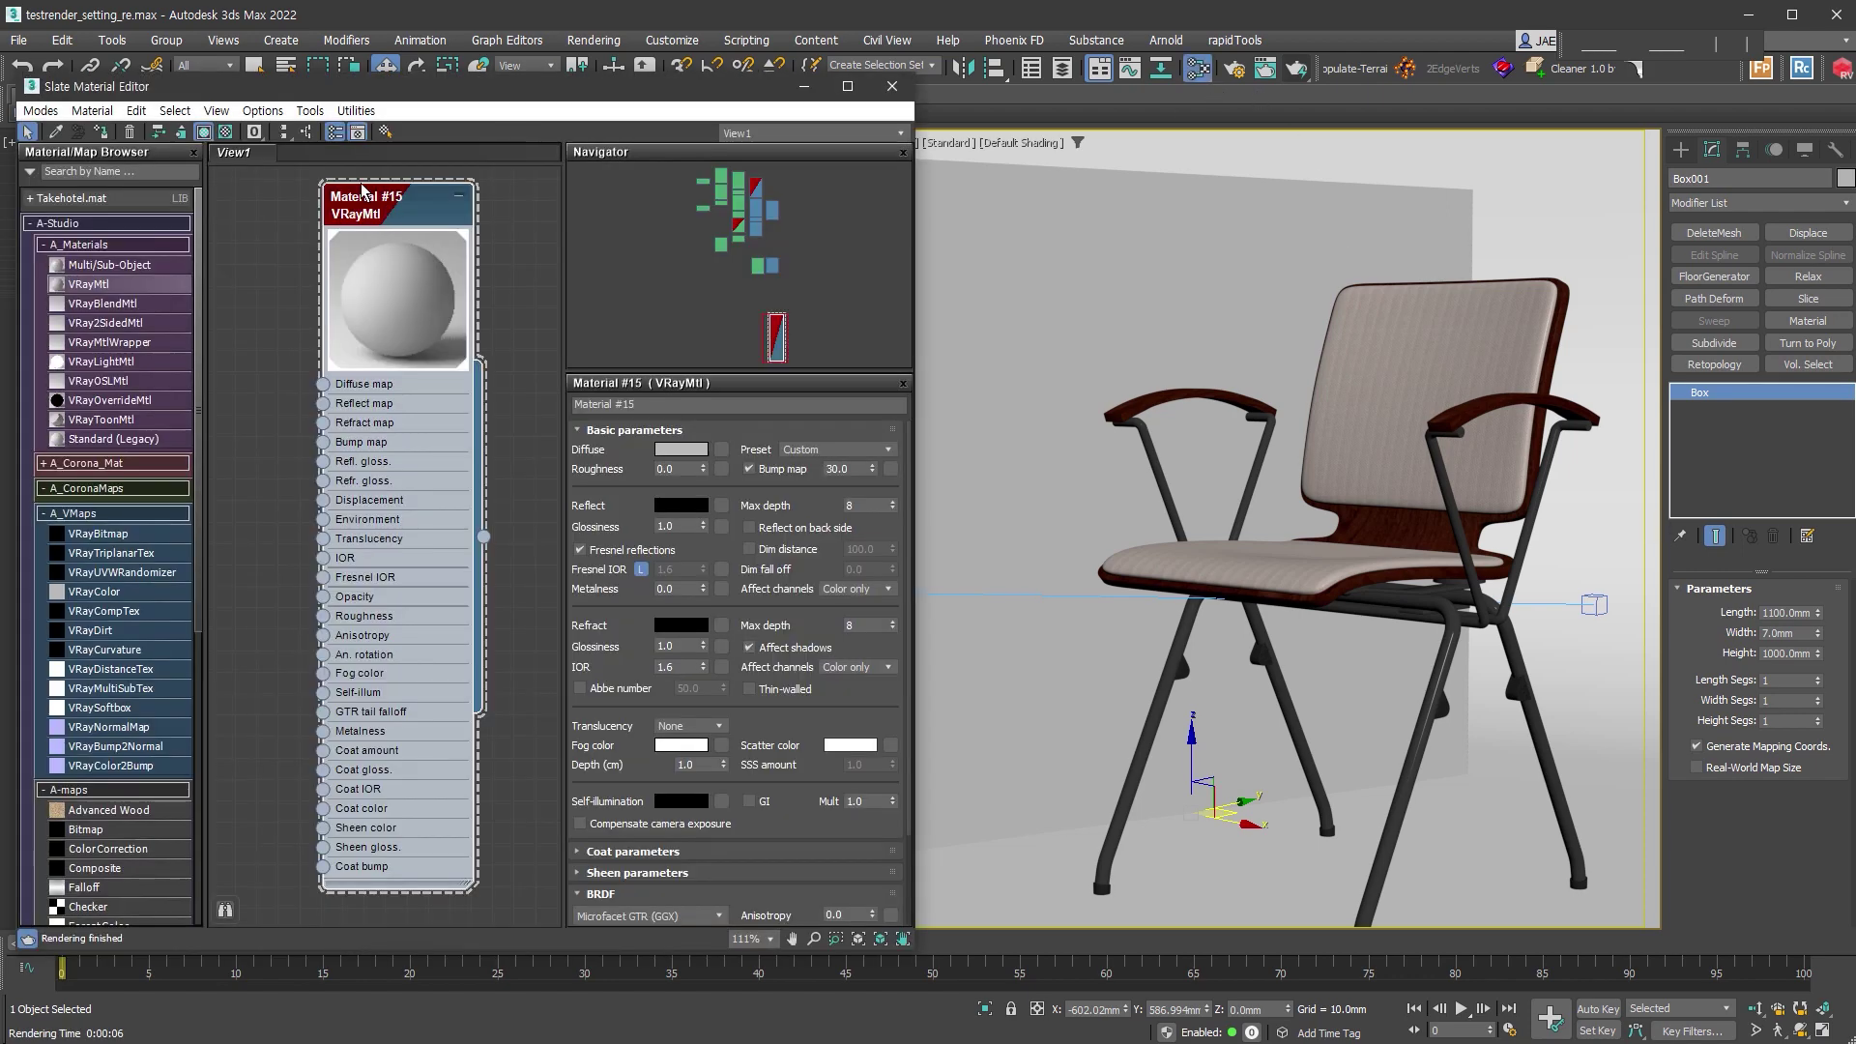
pyautogui.click(1299, 72)
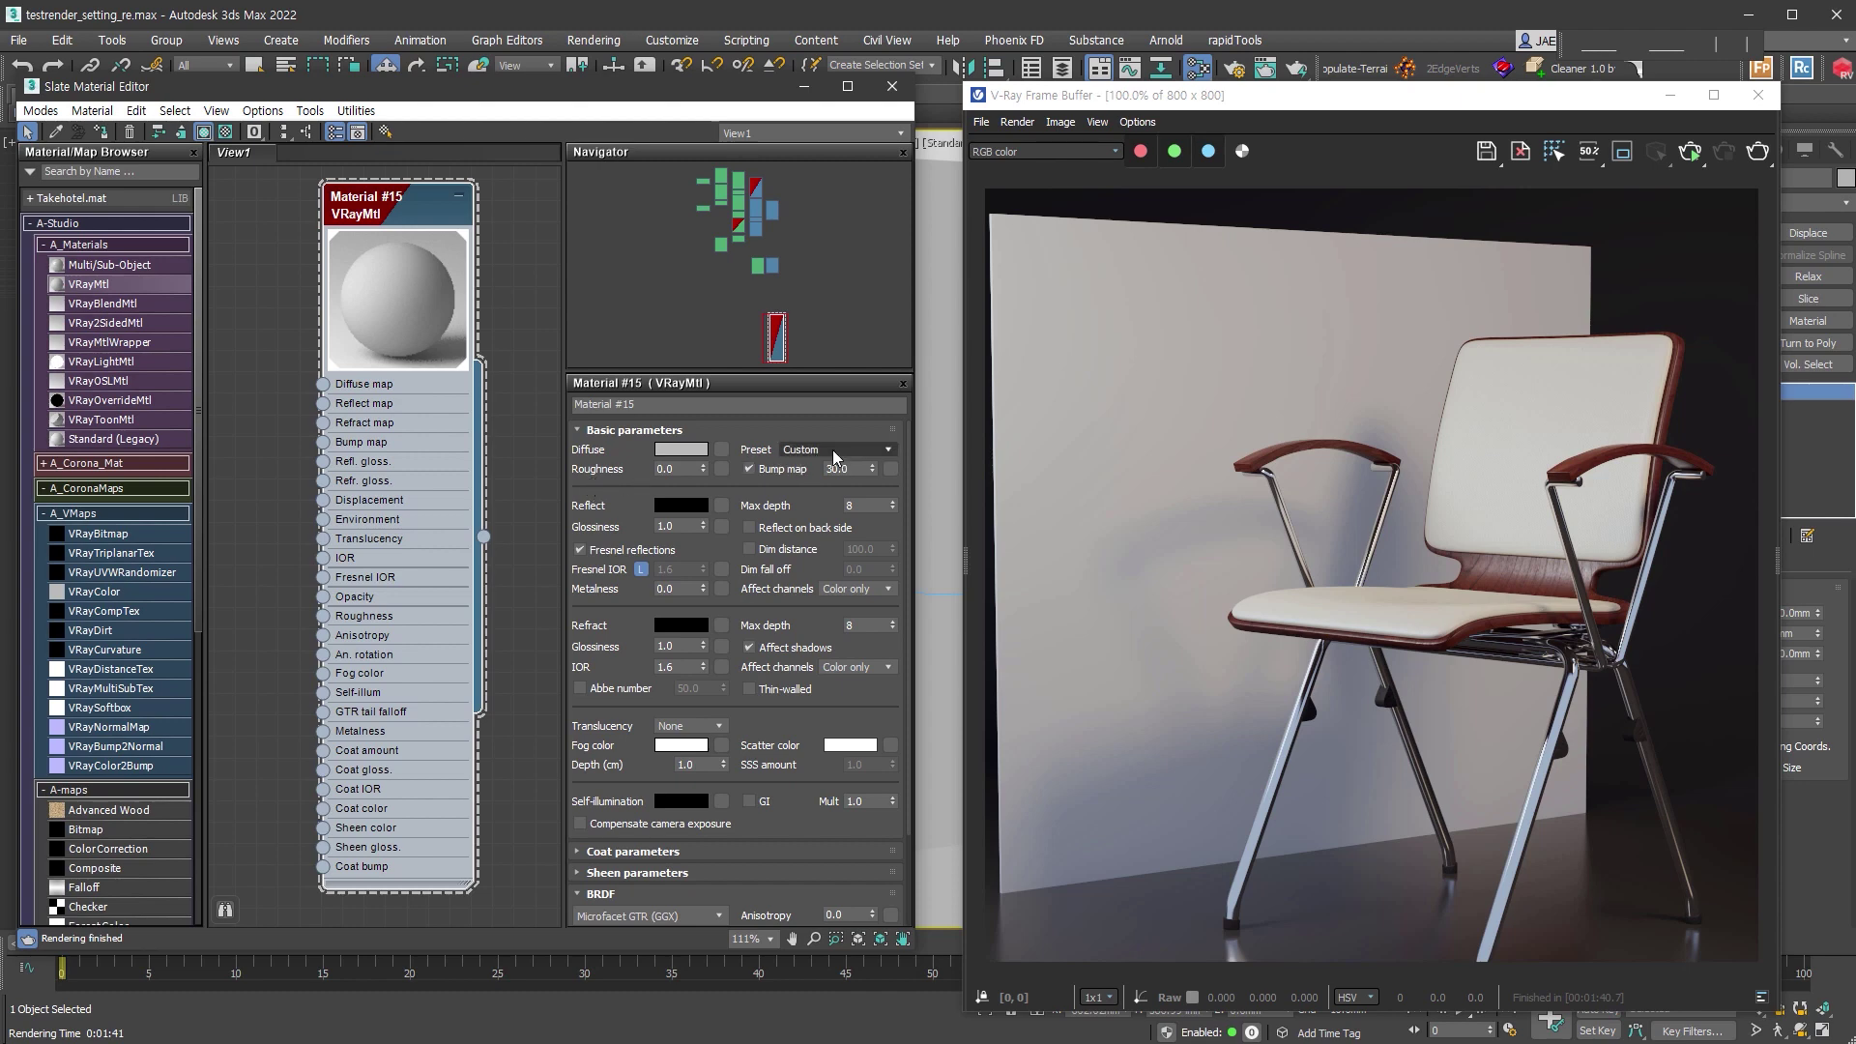
# Step: Try the Chrome preset on the Material #15 VRayMtl and return the material to the Default preset
pyautogui.click(832, 450)
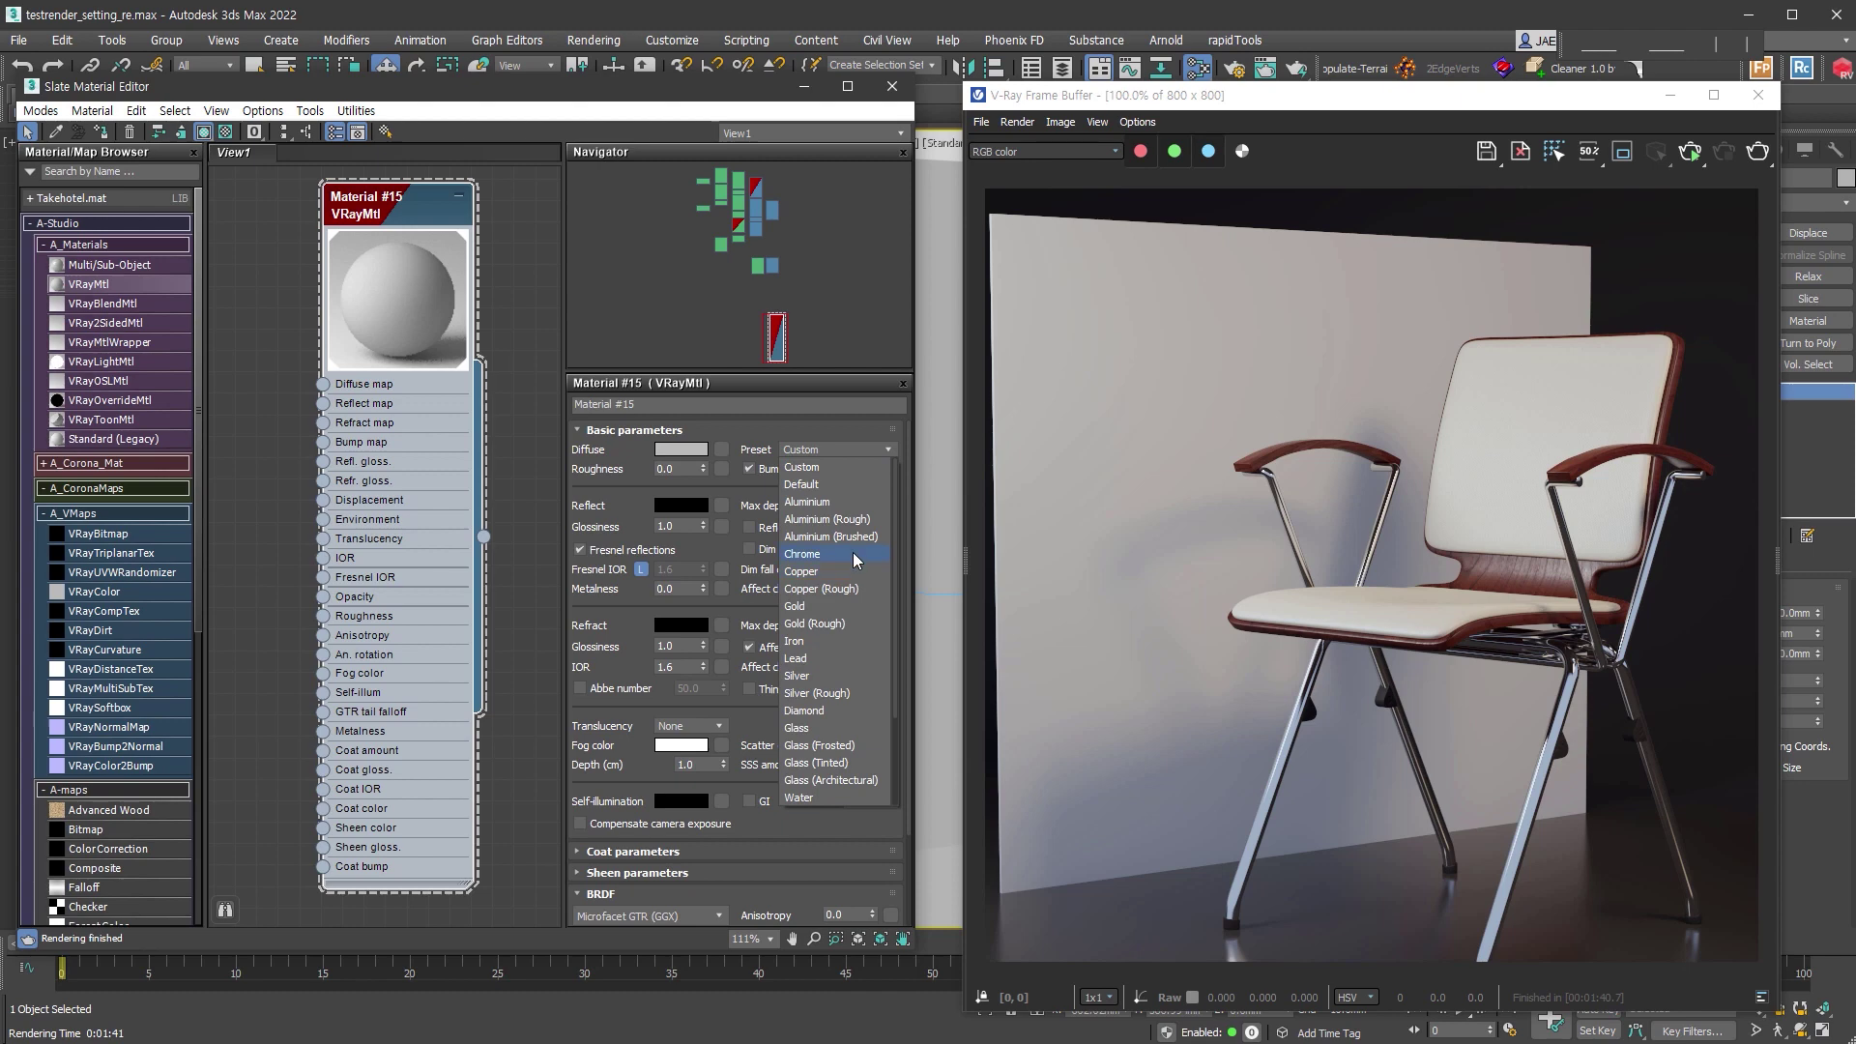
pyautogui.click(853, 553)
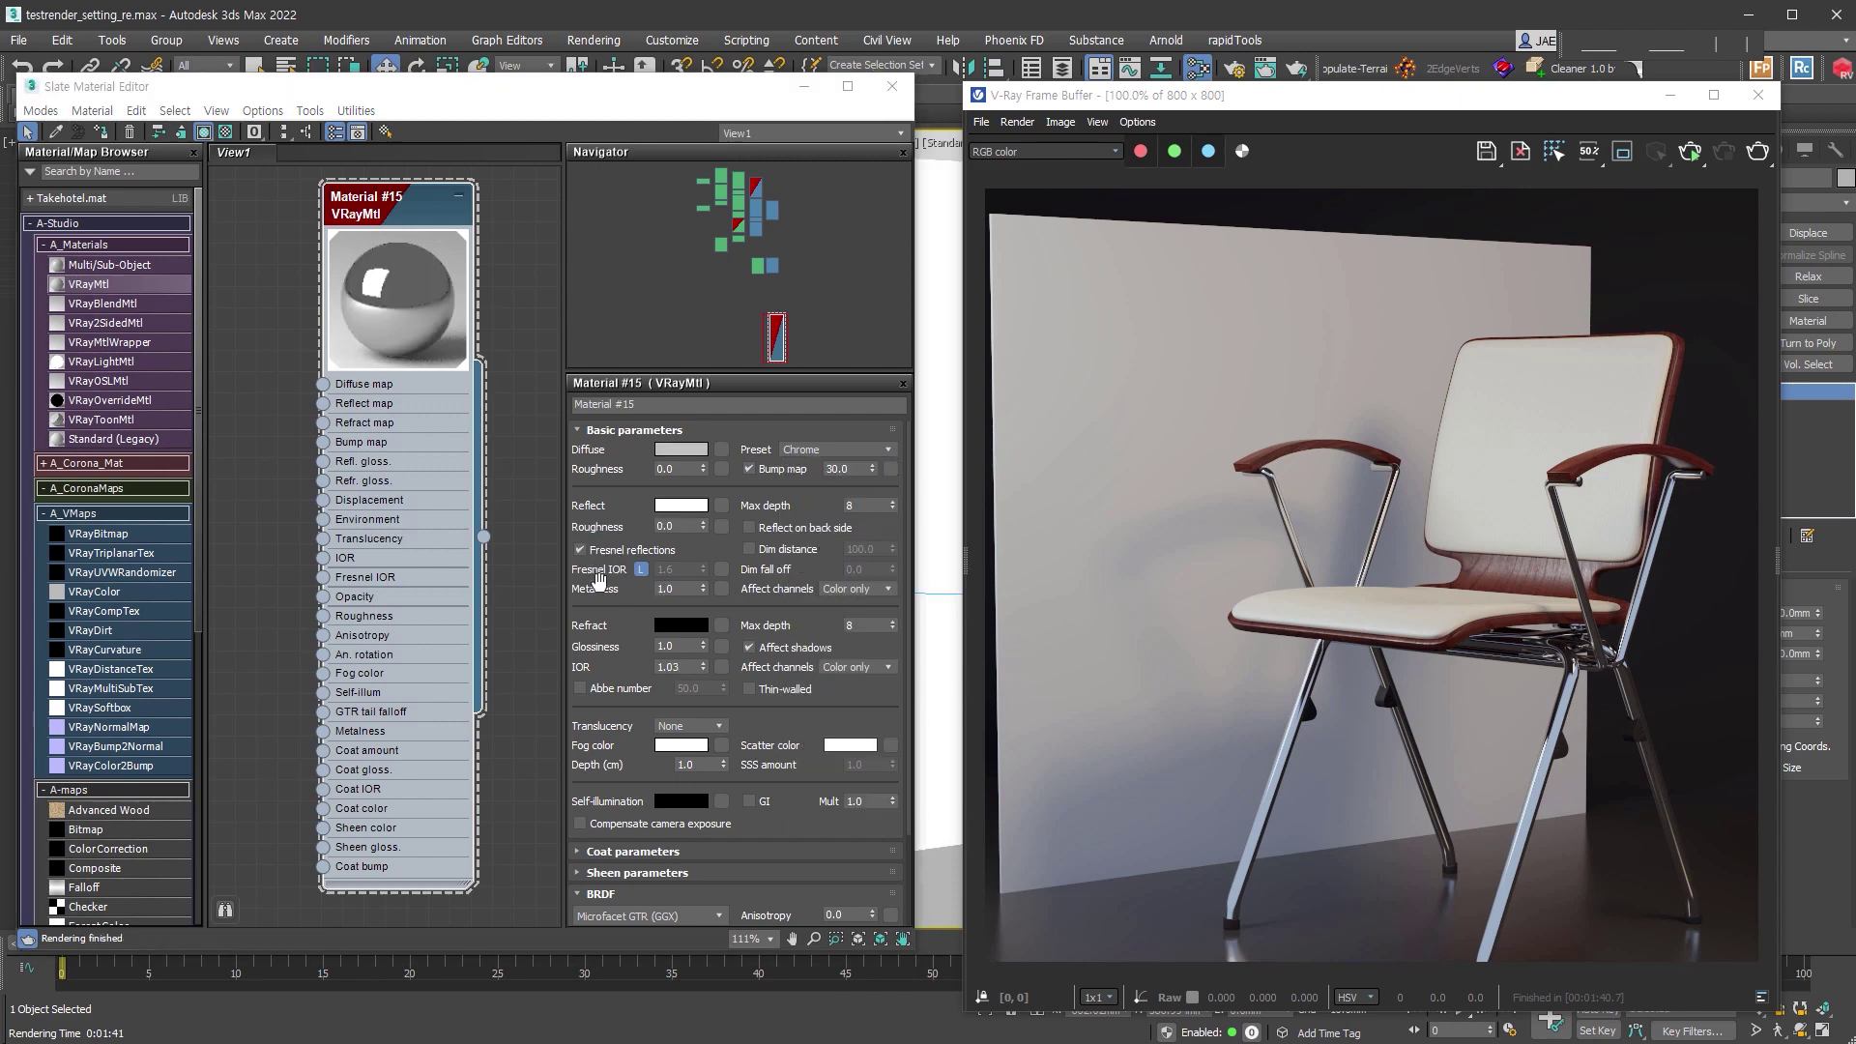
pyautogui.click(823, 448)
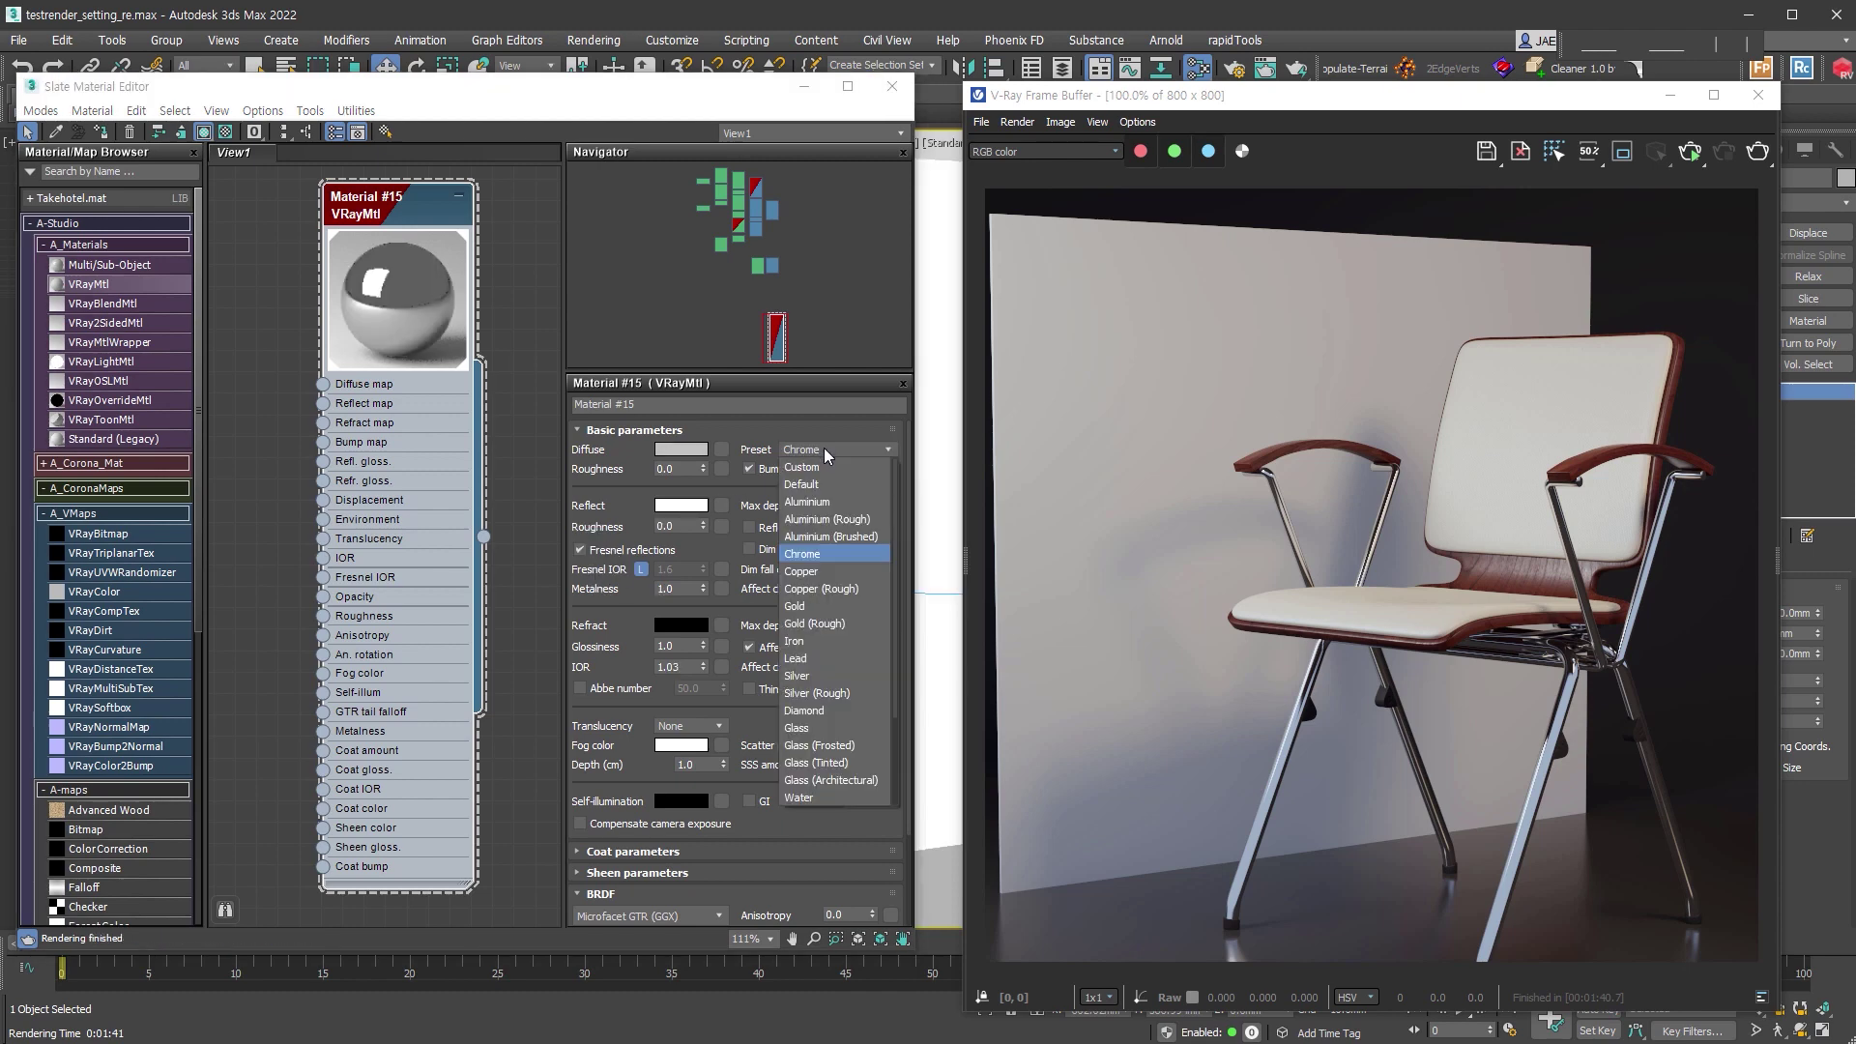
pyautogui.click(829, 466)
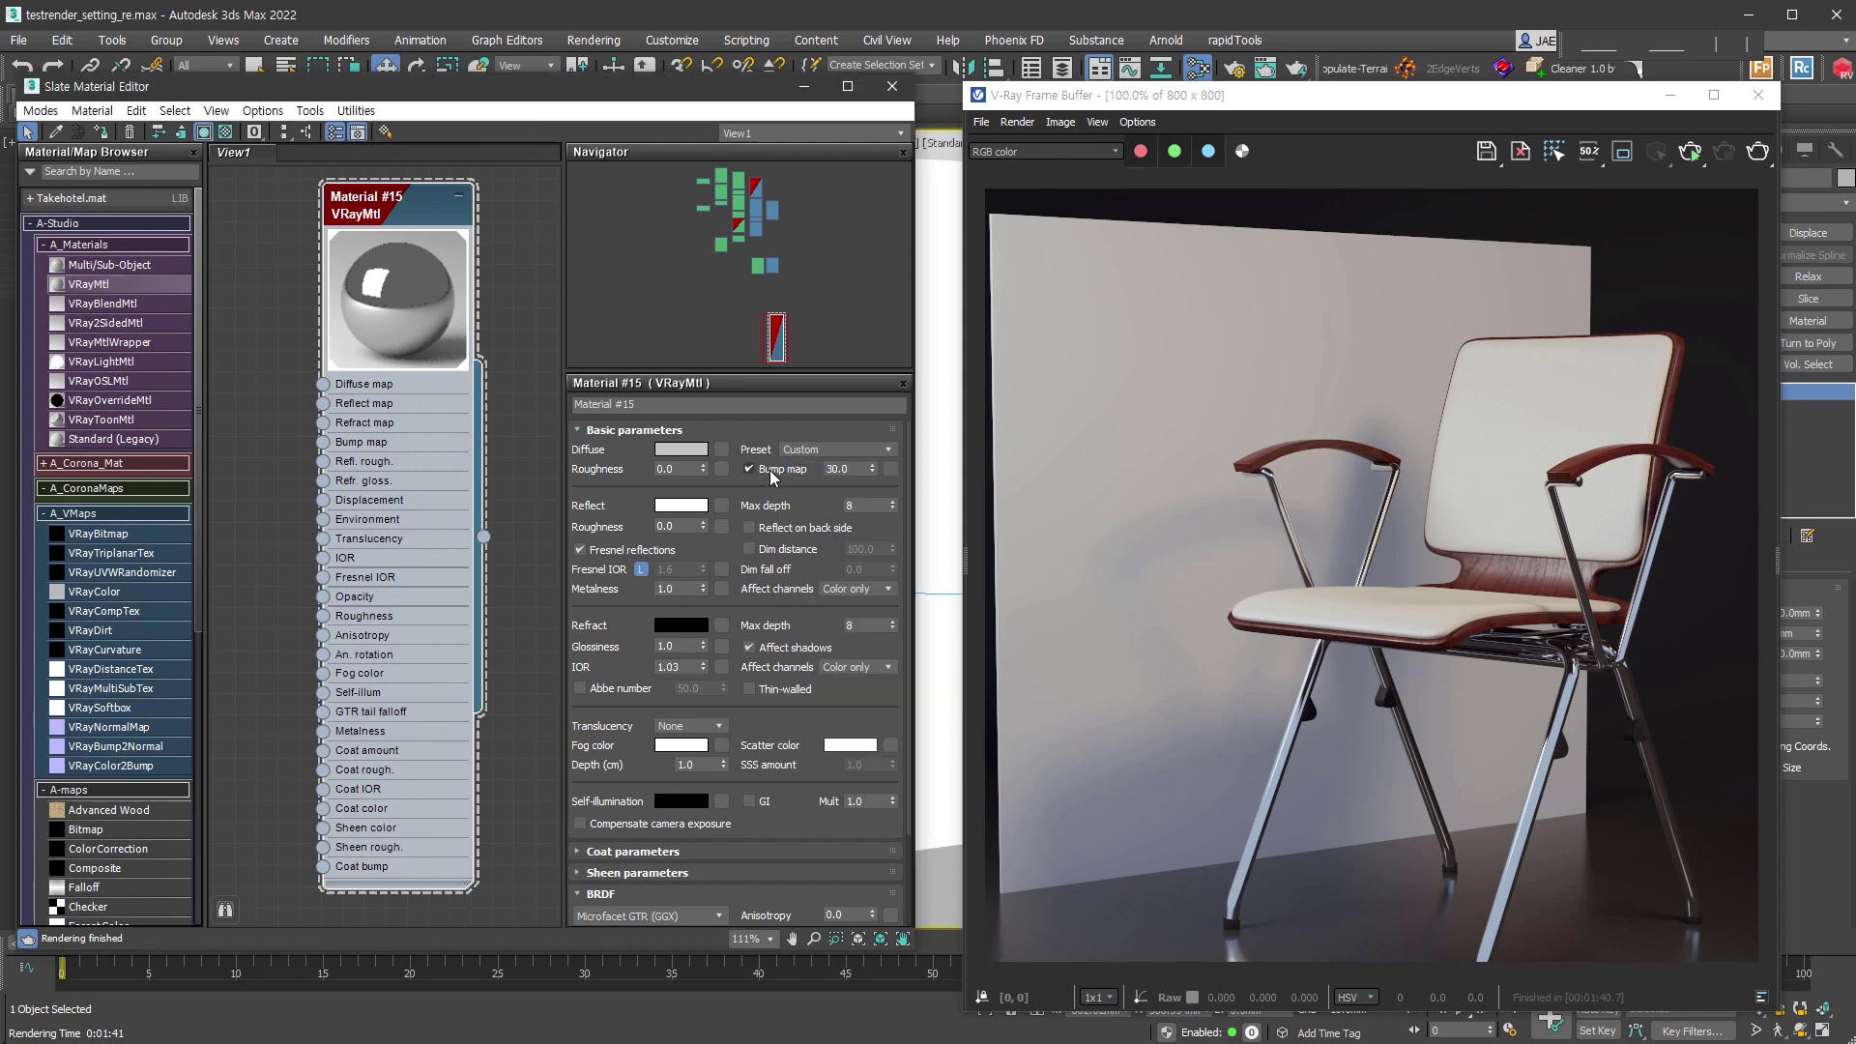
pyautogui.click(812, 450)
pyautogui.click(823, 485)
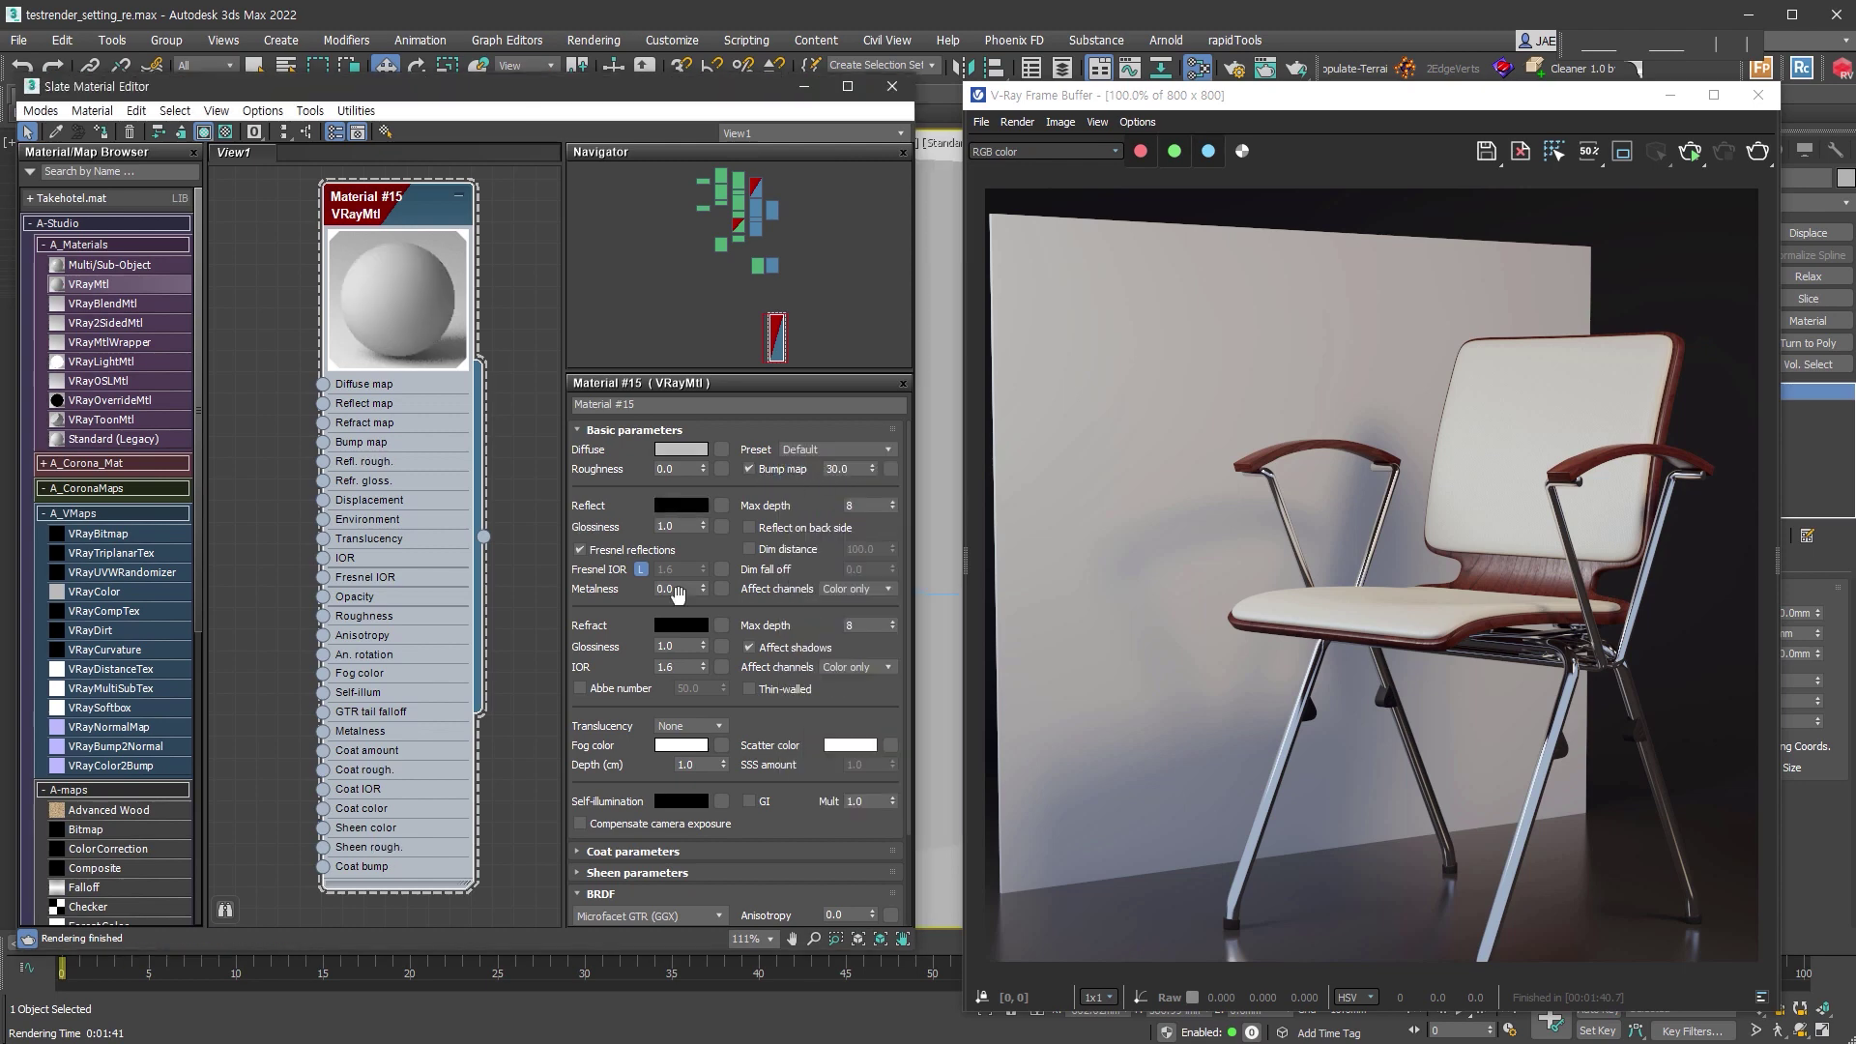
# Step: Set the diffuse color of Material #15 to black and its reflection color to white (255)
pyautogui.click(682, 449)
pyautogui.moveTo(426, 329); pyautogui.dragTo(657, 410)
pyautogui.click(583, 416)
pyautogui.click(680, 502)
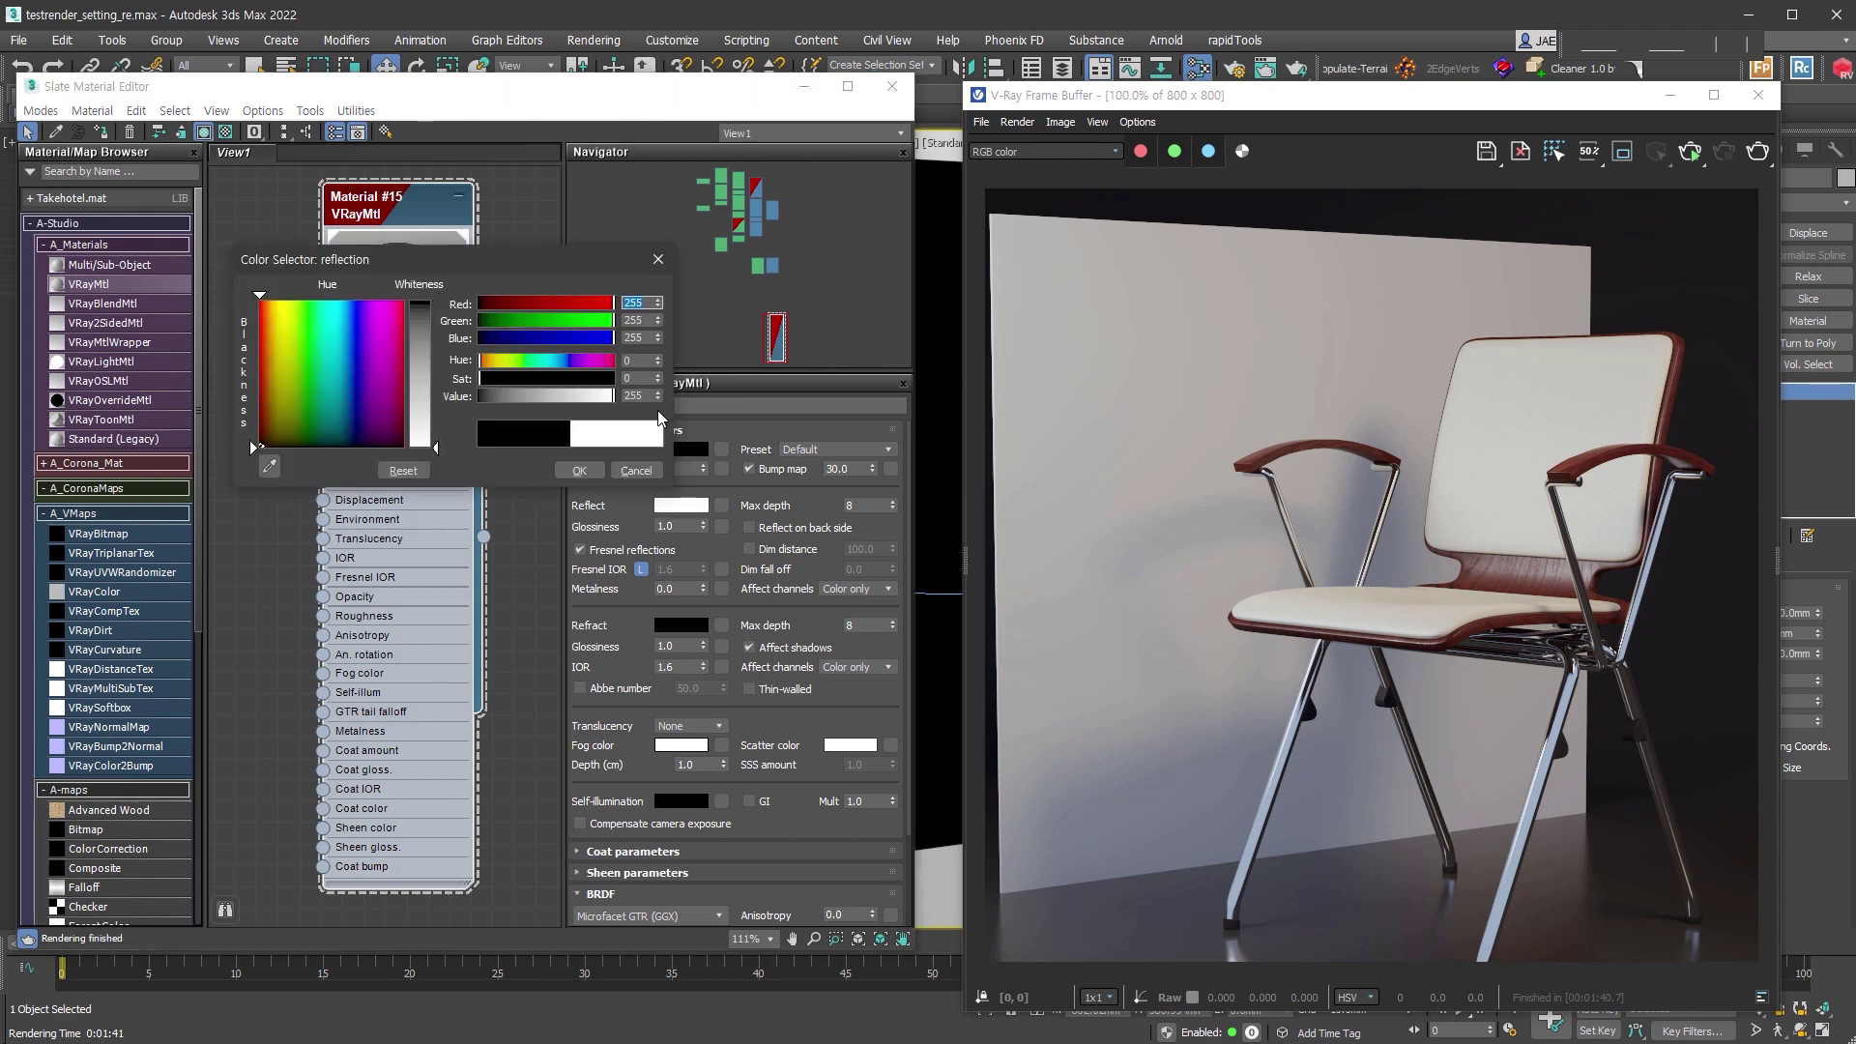
pyautogui.click(588, 472)
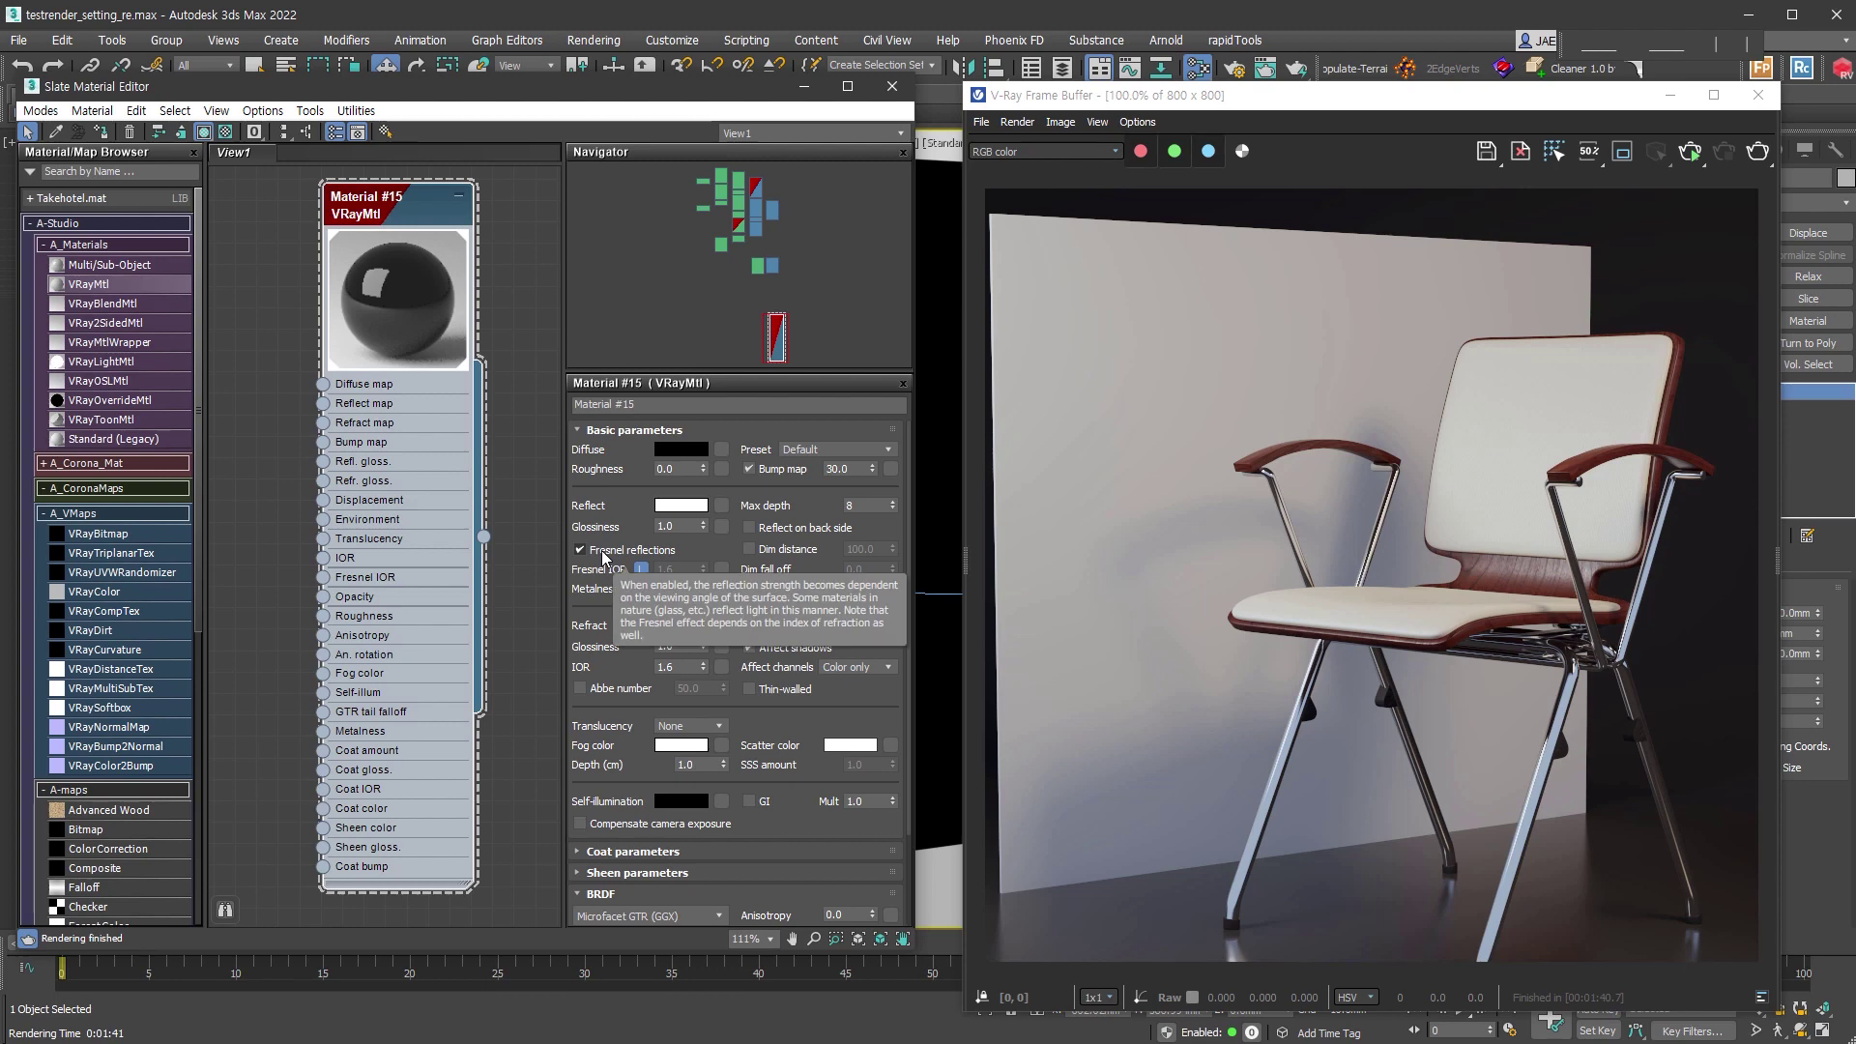
# Step: Turn off Fresnel reflections for Material #15 and render the scene with V-Ray
pyautogui.click(603, 553)
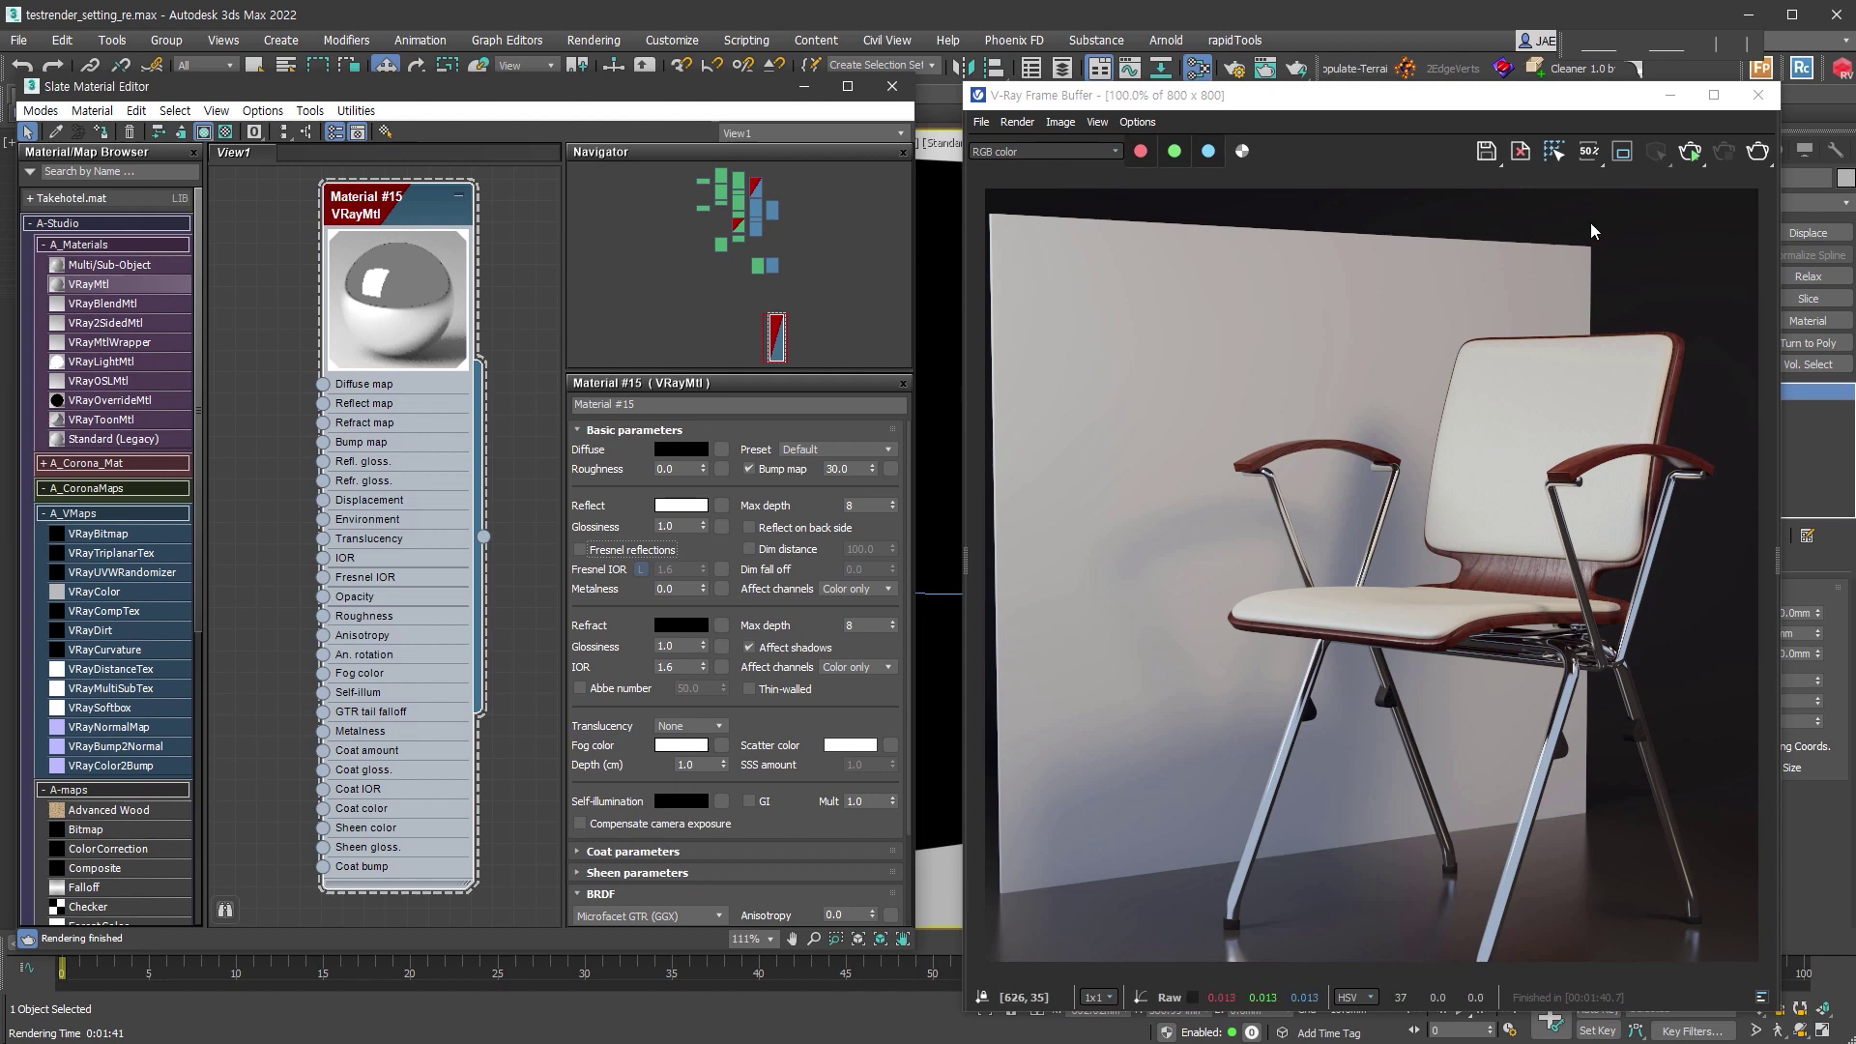
pyautogui.click(1758, 150)
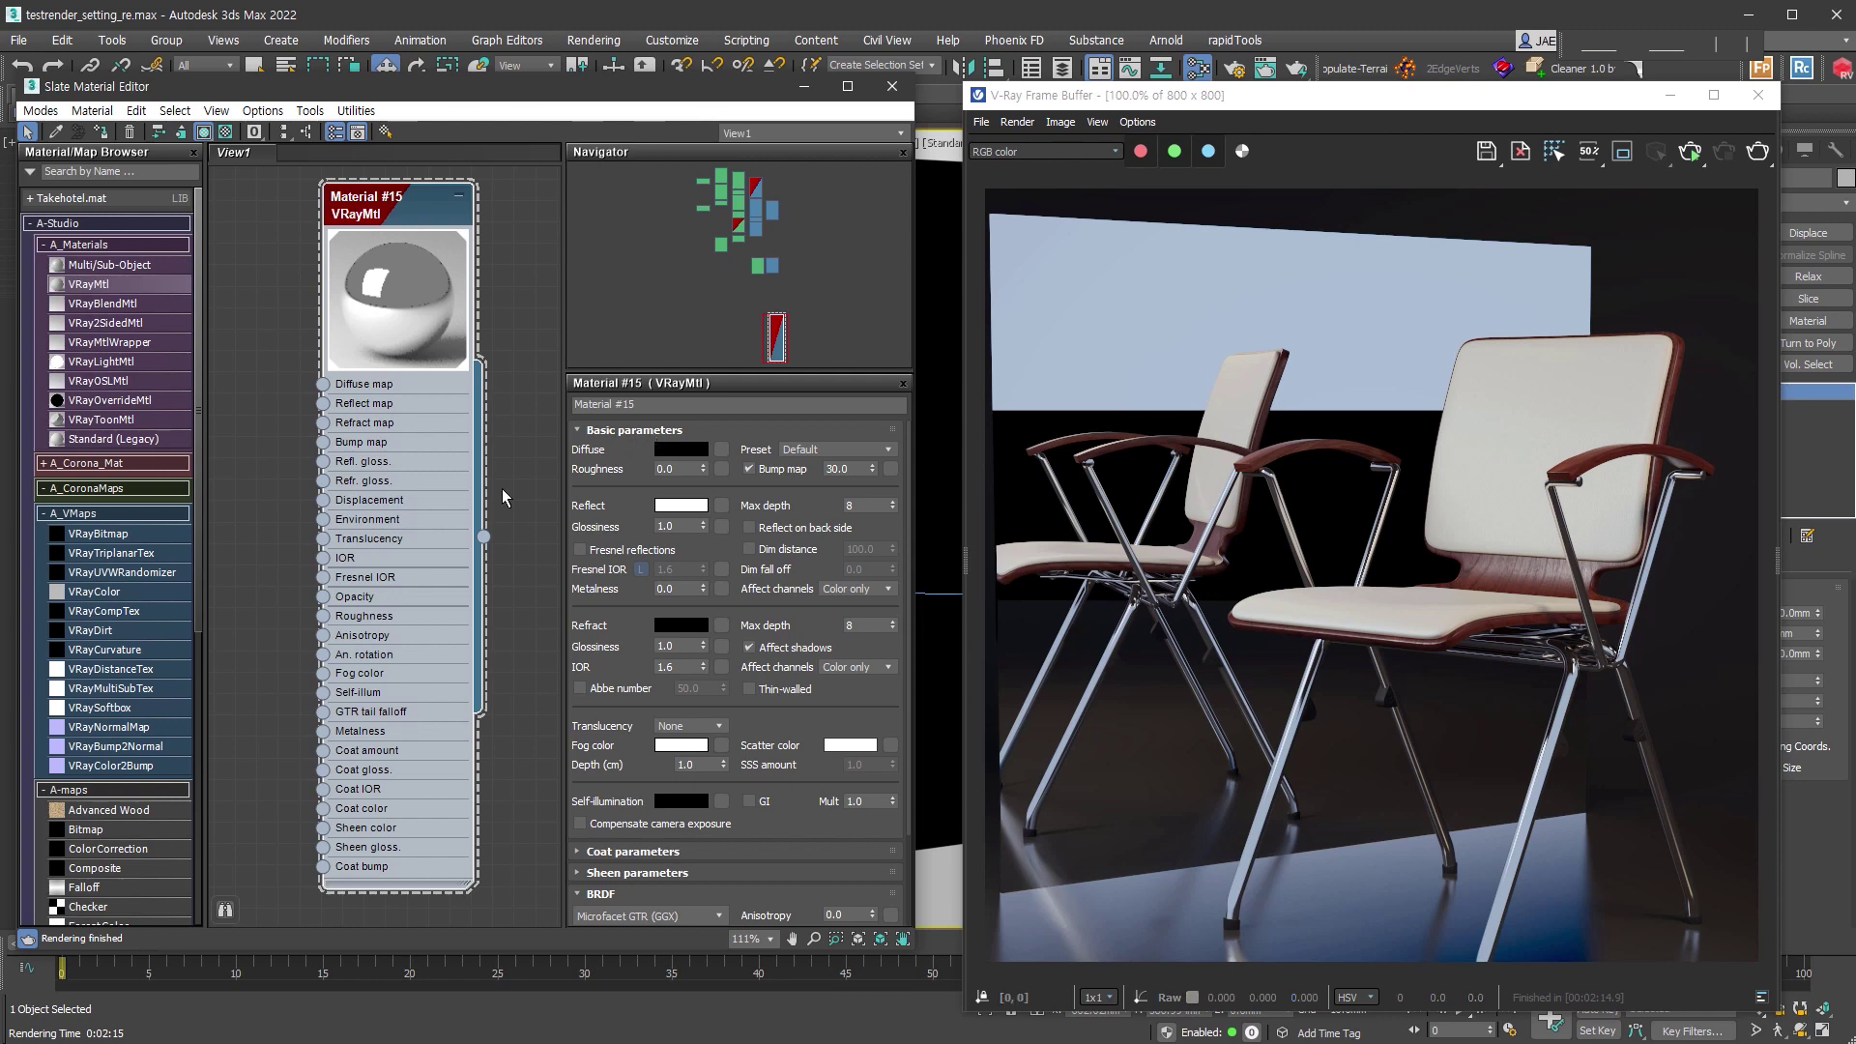
# Step: Convert the upright mirror panel to an Editable Poly and start editing it at polygon level
pyautogui.click(803, 86)
pyautogui.scroll(-5, 601, 414)
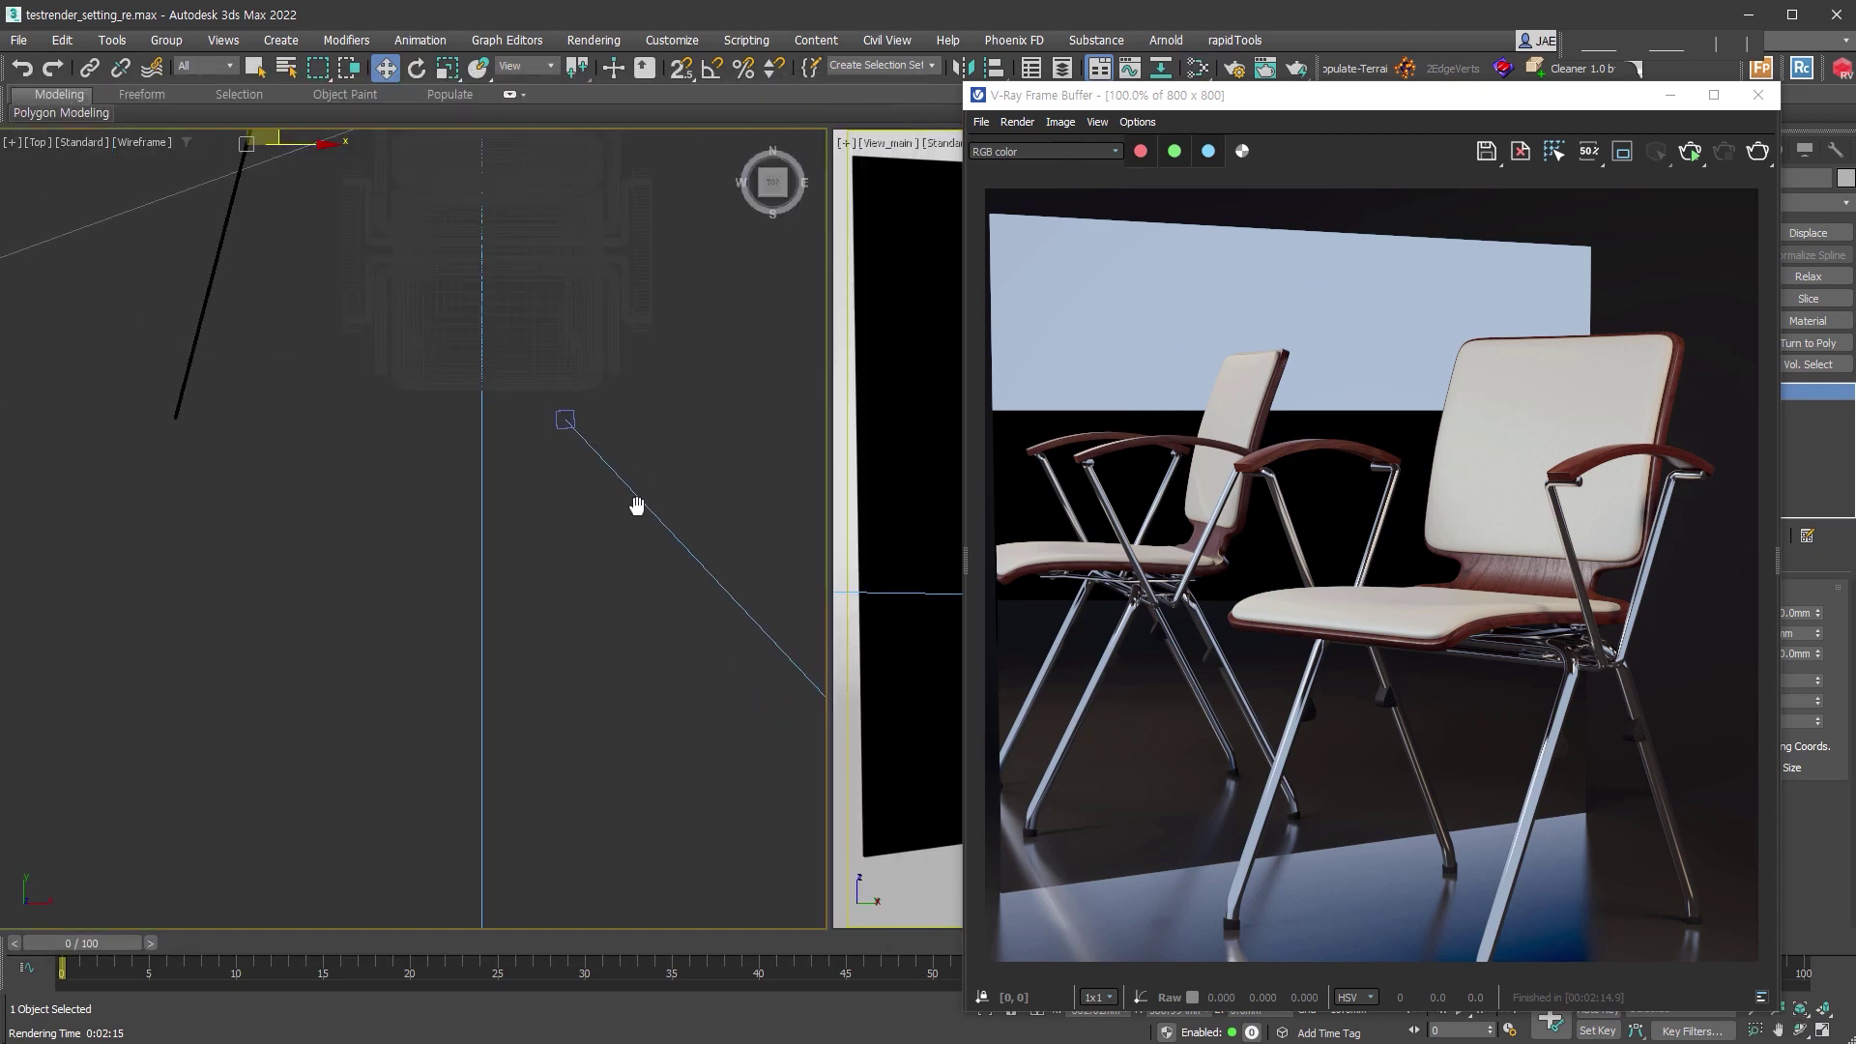
pyautogui.keyDown('alt'); pyautogui.moveTo(435, 474); pyautogui.dragTo(464, 430, button='middle'); pyautogui.keyUp('alt')
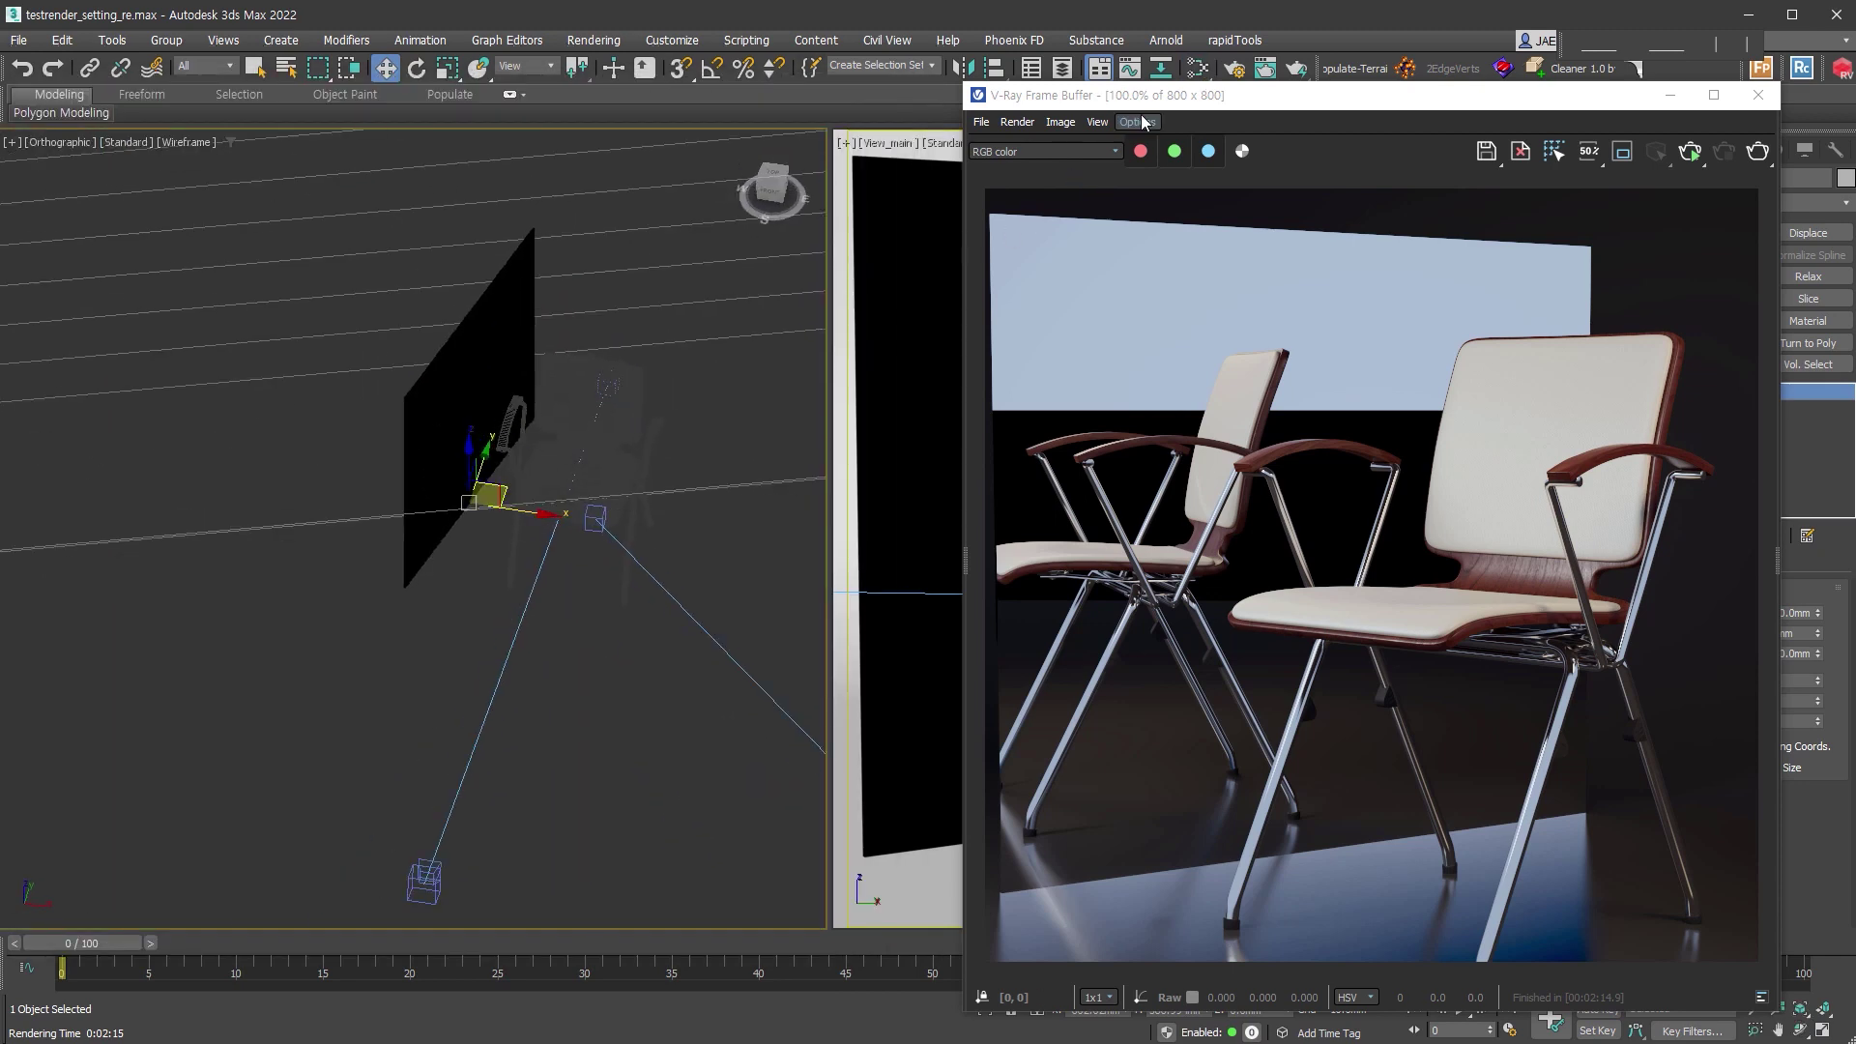
pyautogui.moveTo(1111, 94); pyautogui.dragTo(972, 83)
pyautogui.keyDown('alt'); pyautogui.moveTo(415, 396); pyautogui.dragTo(541, 458, button='middle'); pyautogui.keyUp('alt')
pyautogui.scroll(4, 462, 408)
pyautogui.hotkey('alt', 'c')
pyautogui.press('4')
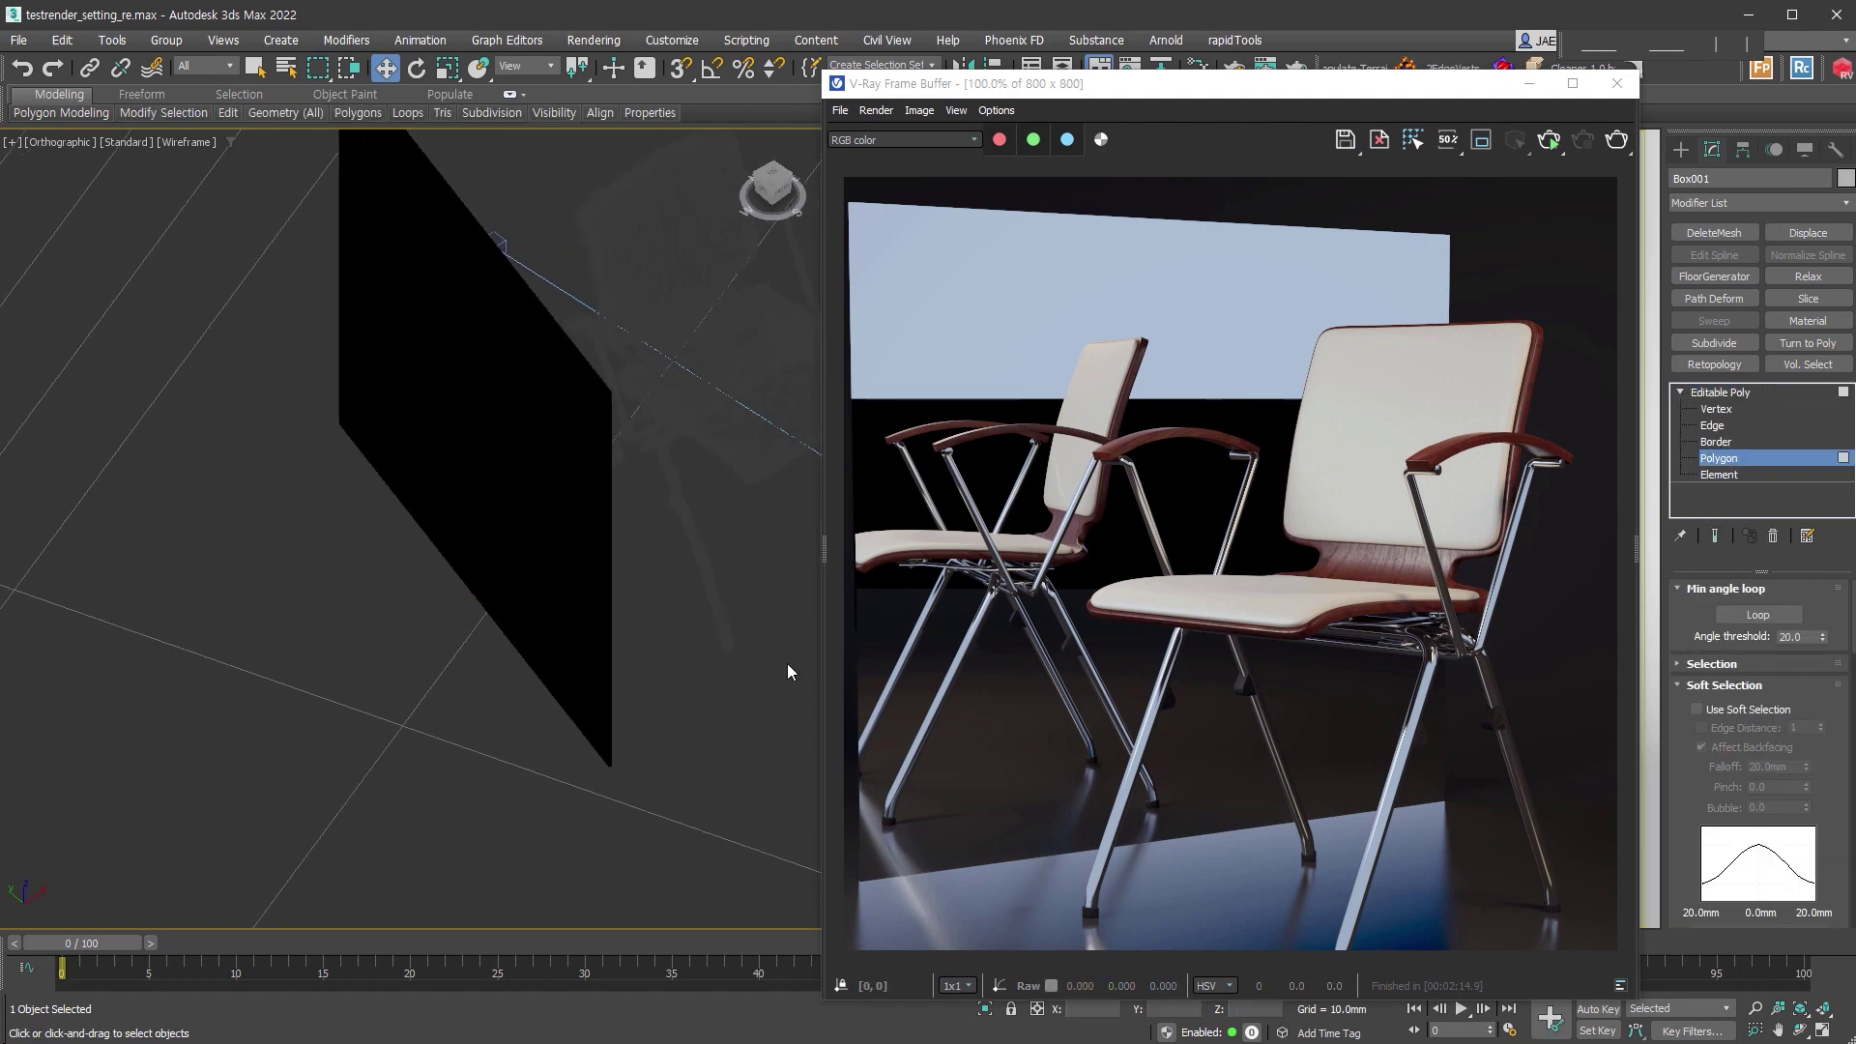
# Step: Select the mirror panel's large back polygon and try detaching it
pyautogui.click(516, 467)
pyautogui.keyDown('alt'); pyautogui.moveTo(516, 466); pyautogui.dragTo(488, 433, button='middle'); pyautogui.keyUp('alt')
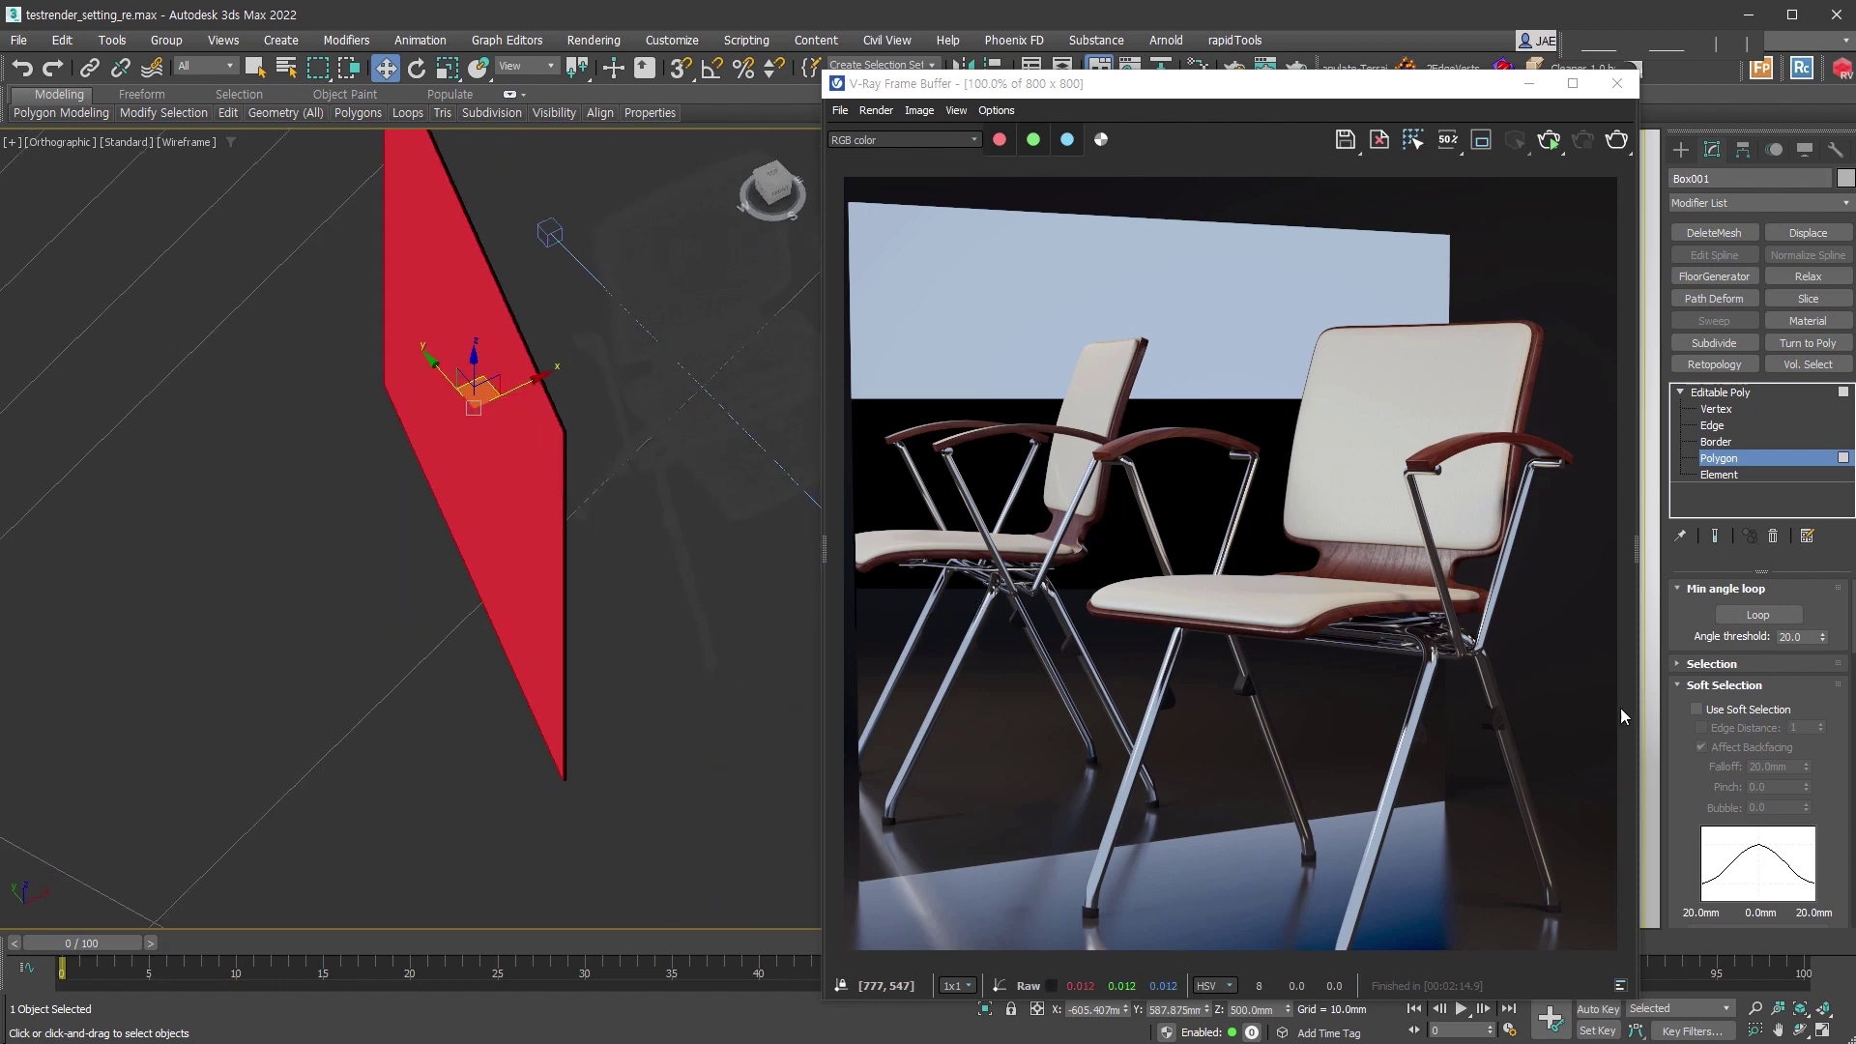
pyautogui.scroll(-10, 1759, 754)
pyautogui.click(1793, 804)
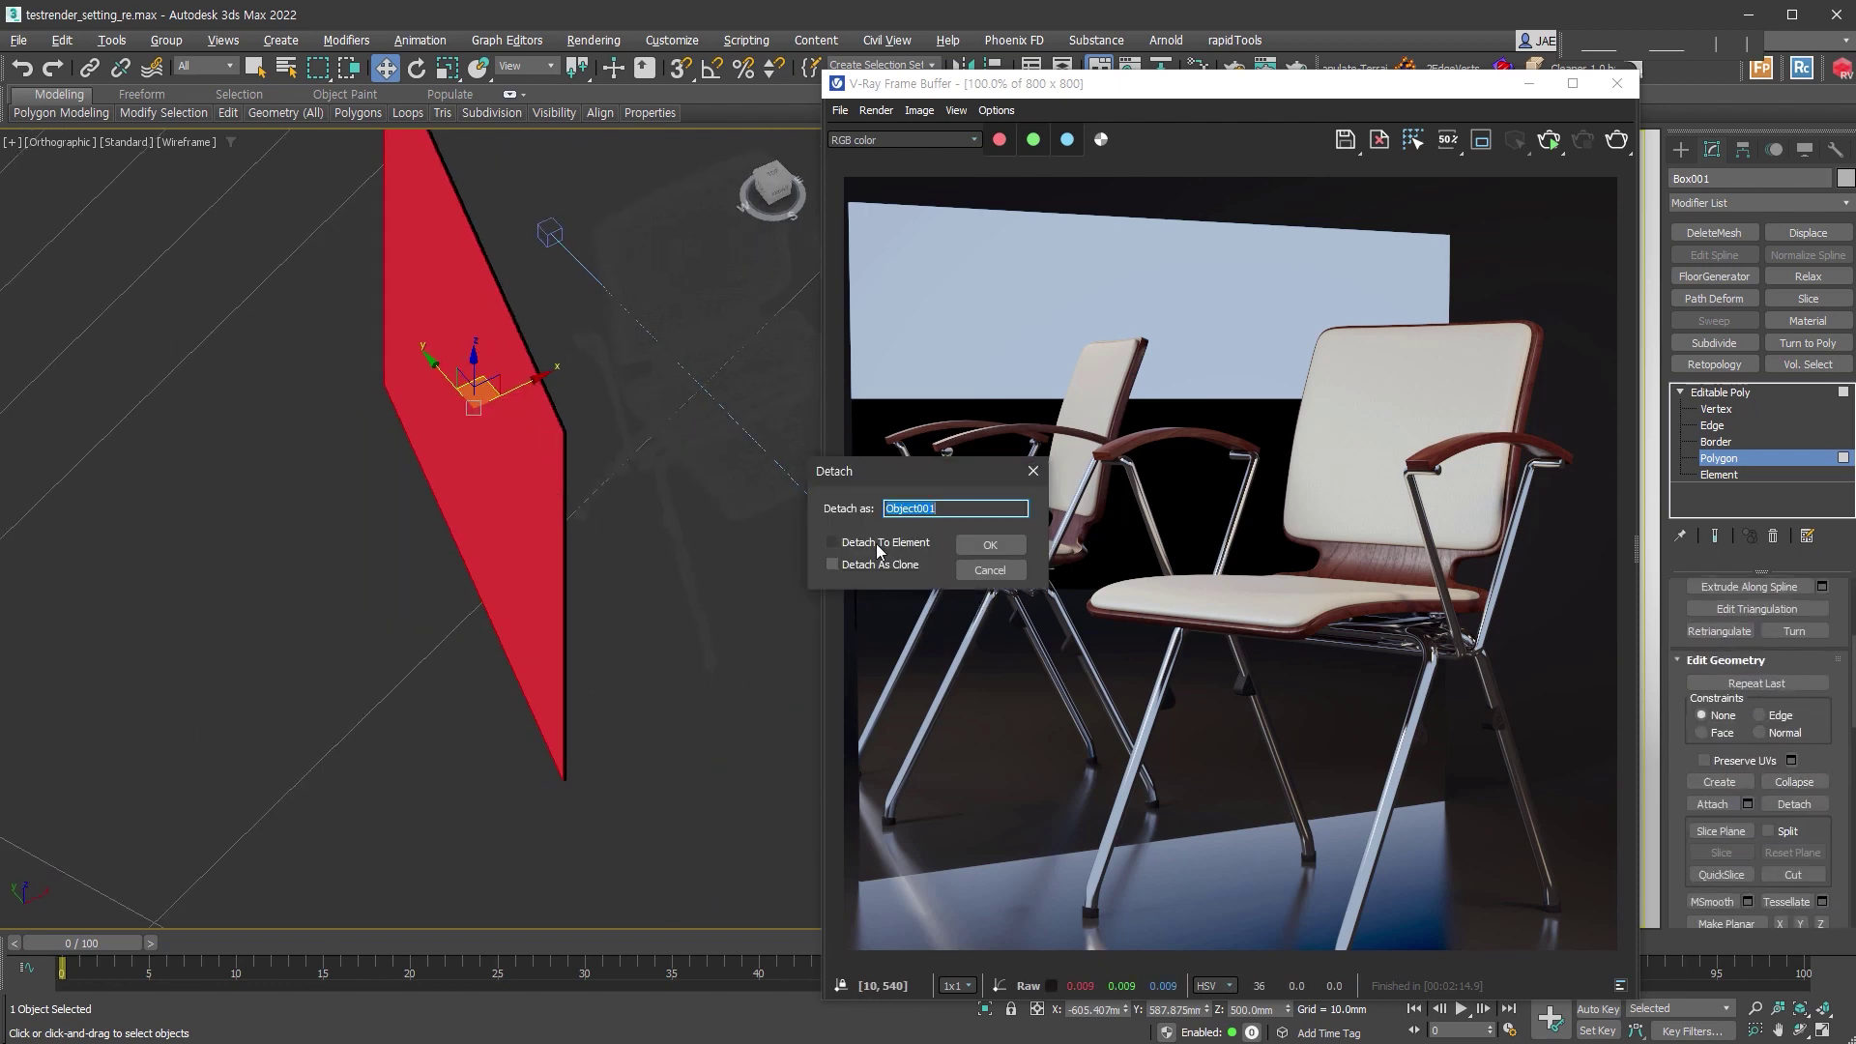
pyautogui.click(994, 544)
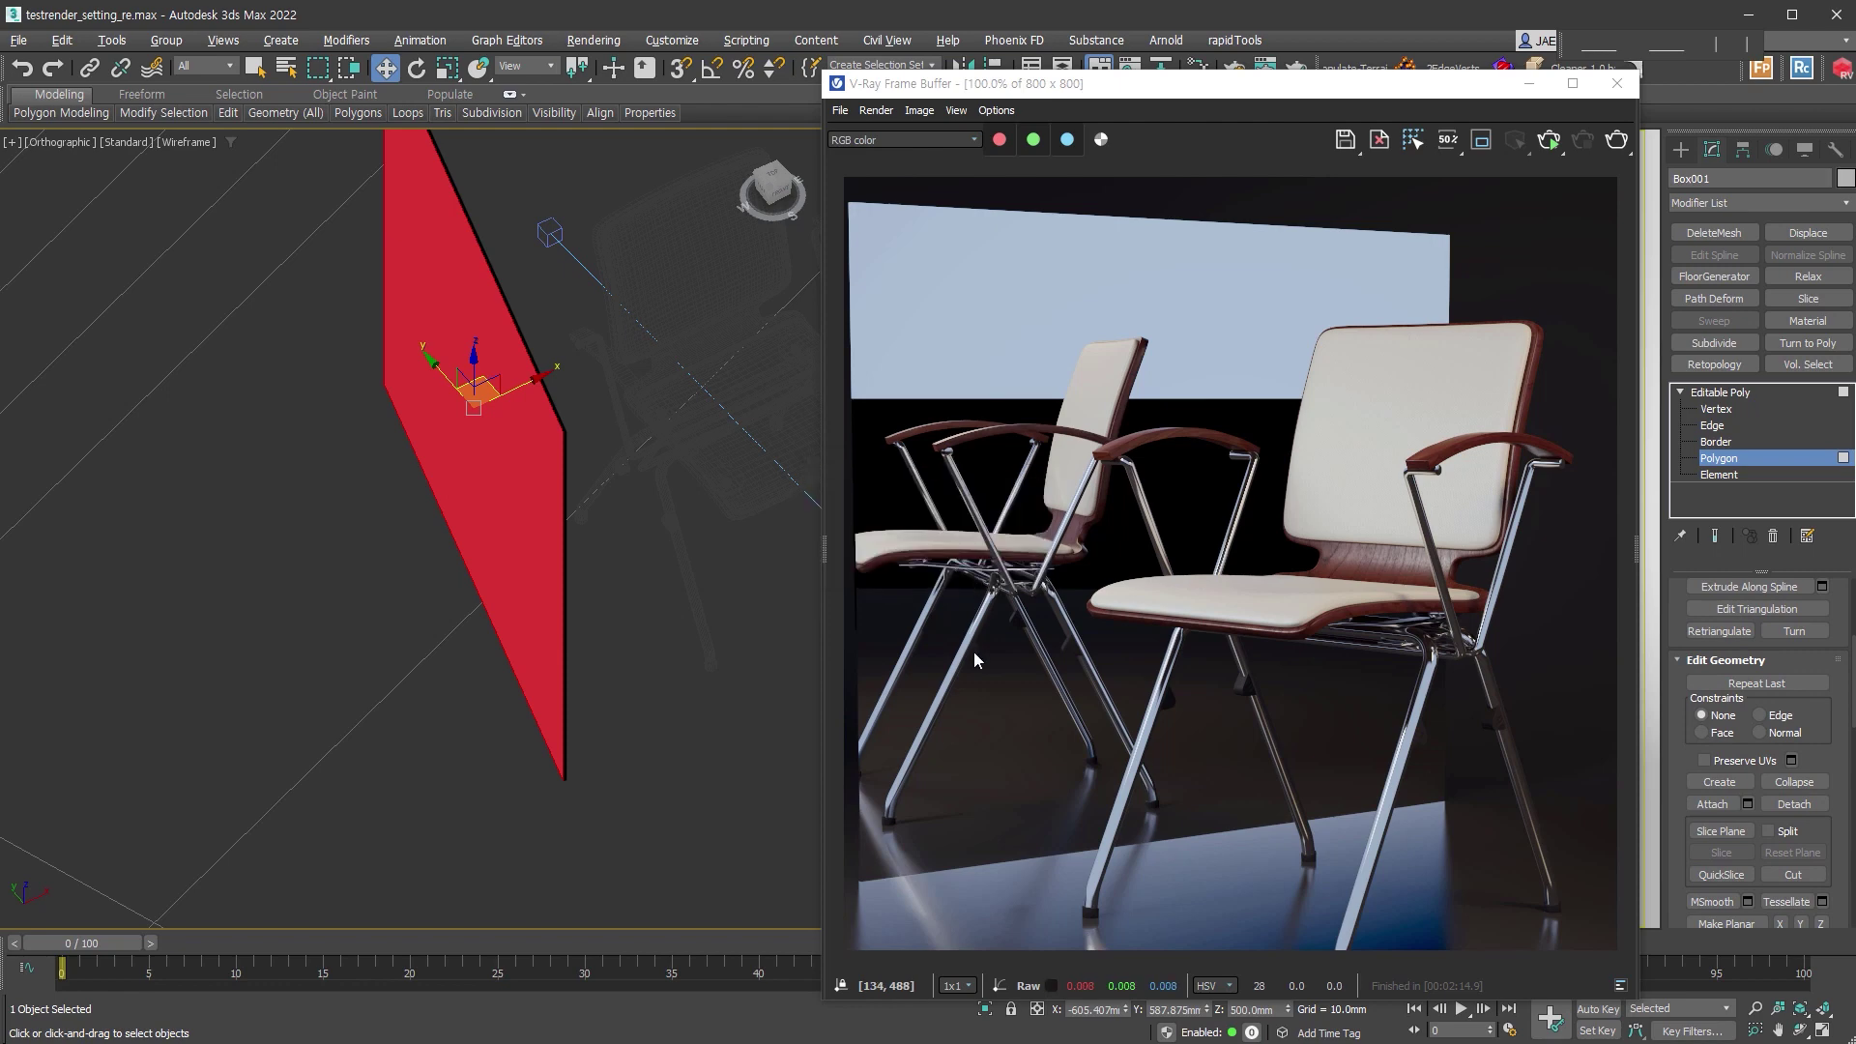
# Step: Set the material ID of the selected back polygon to 1
pyautogui.scroll(-8, 1752, 654)
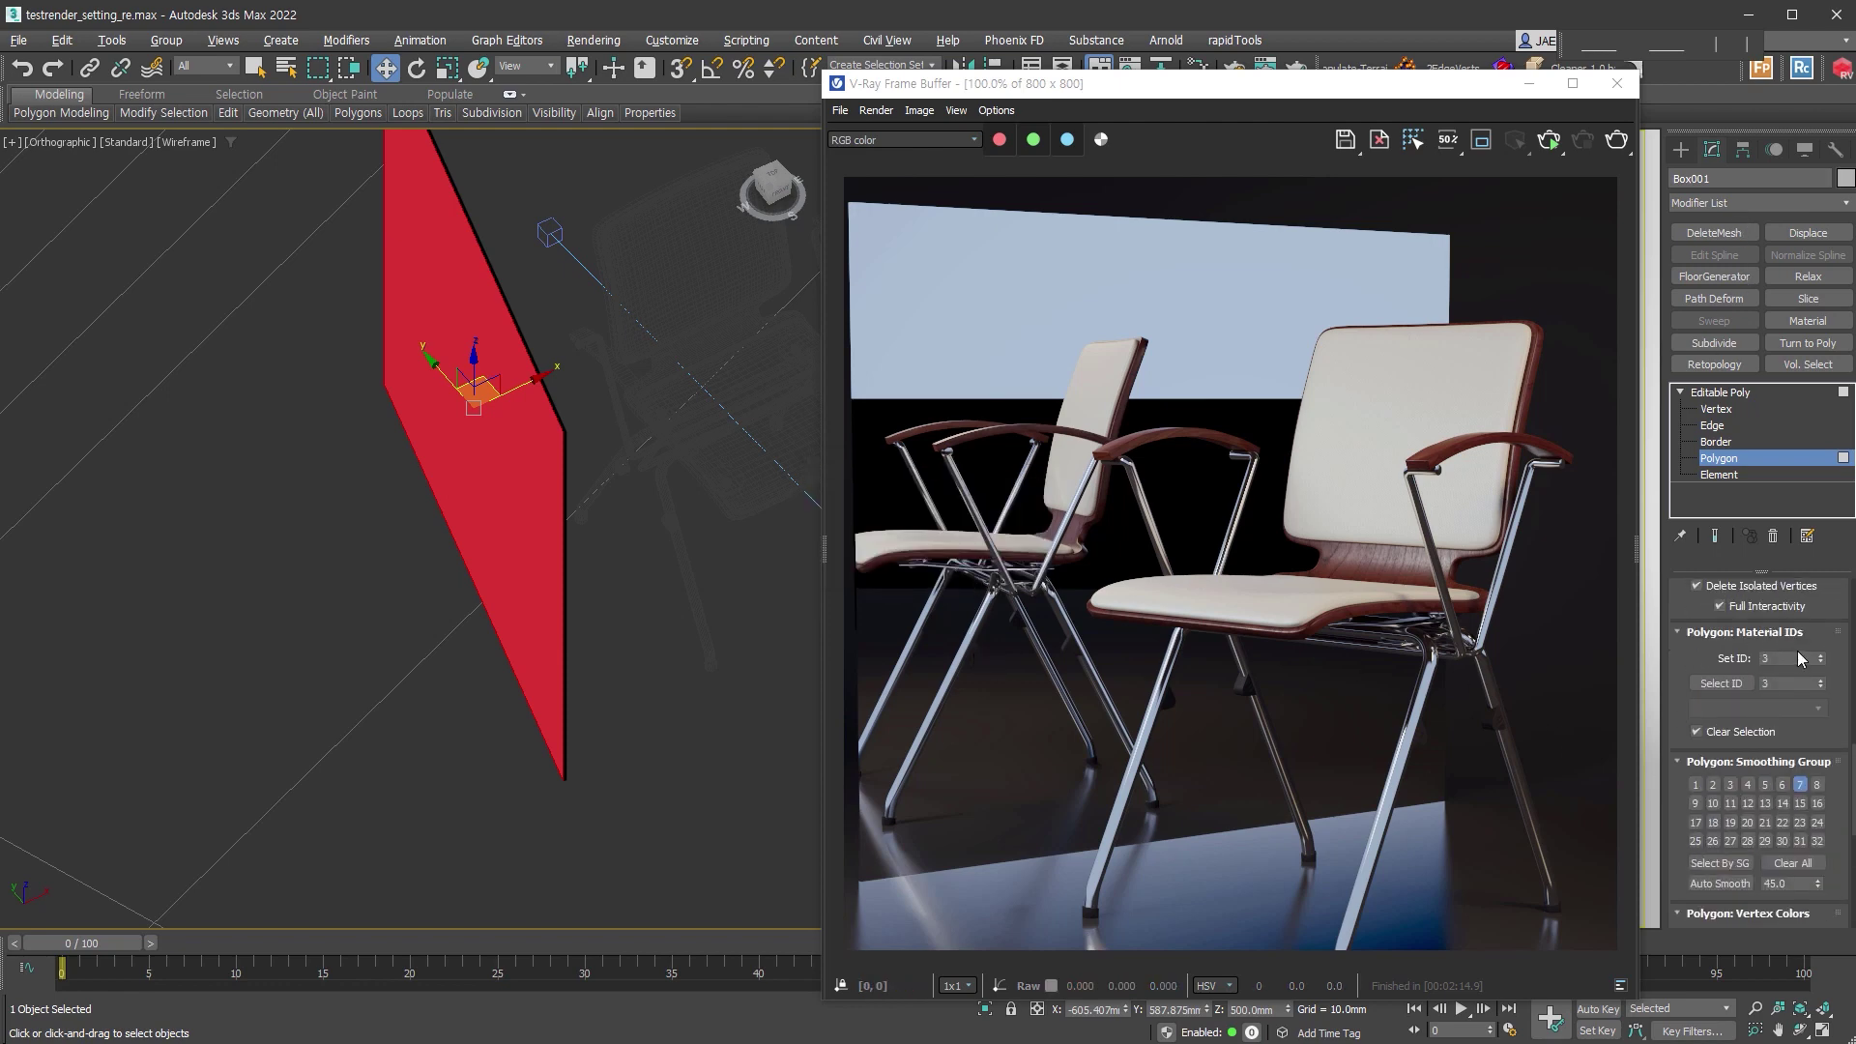
pyautogui.doubleClick(1790, 657)
pyautogui.write('1')
pyautogui.press('Return')
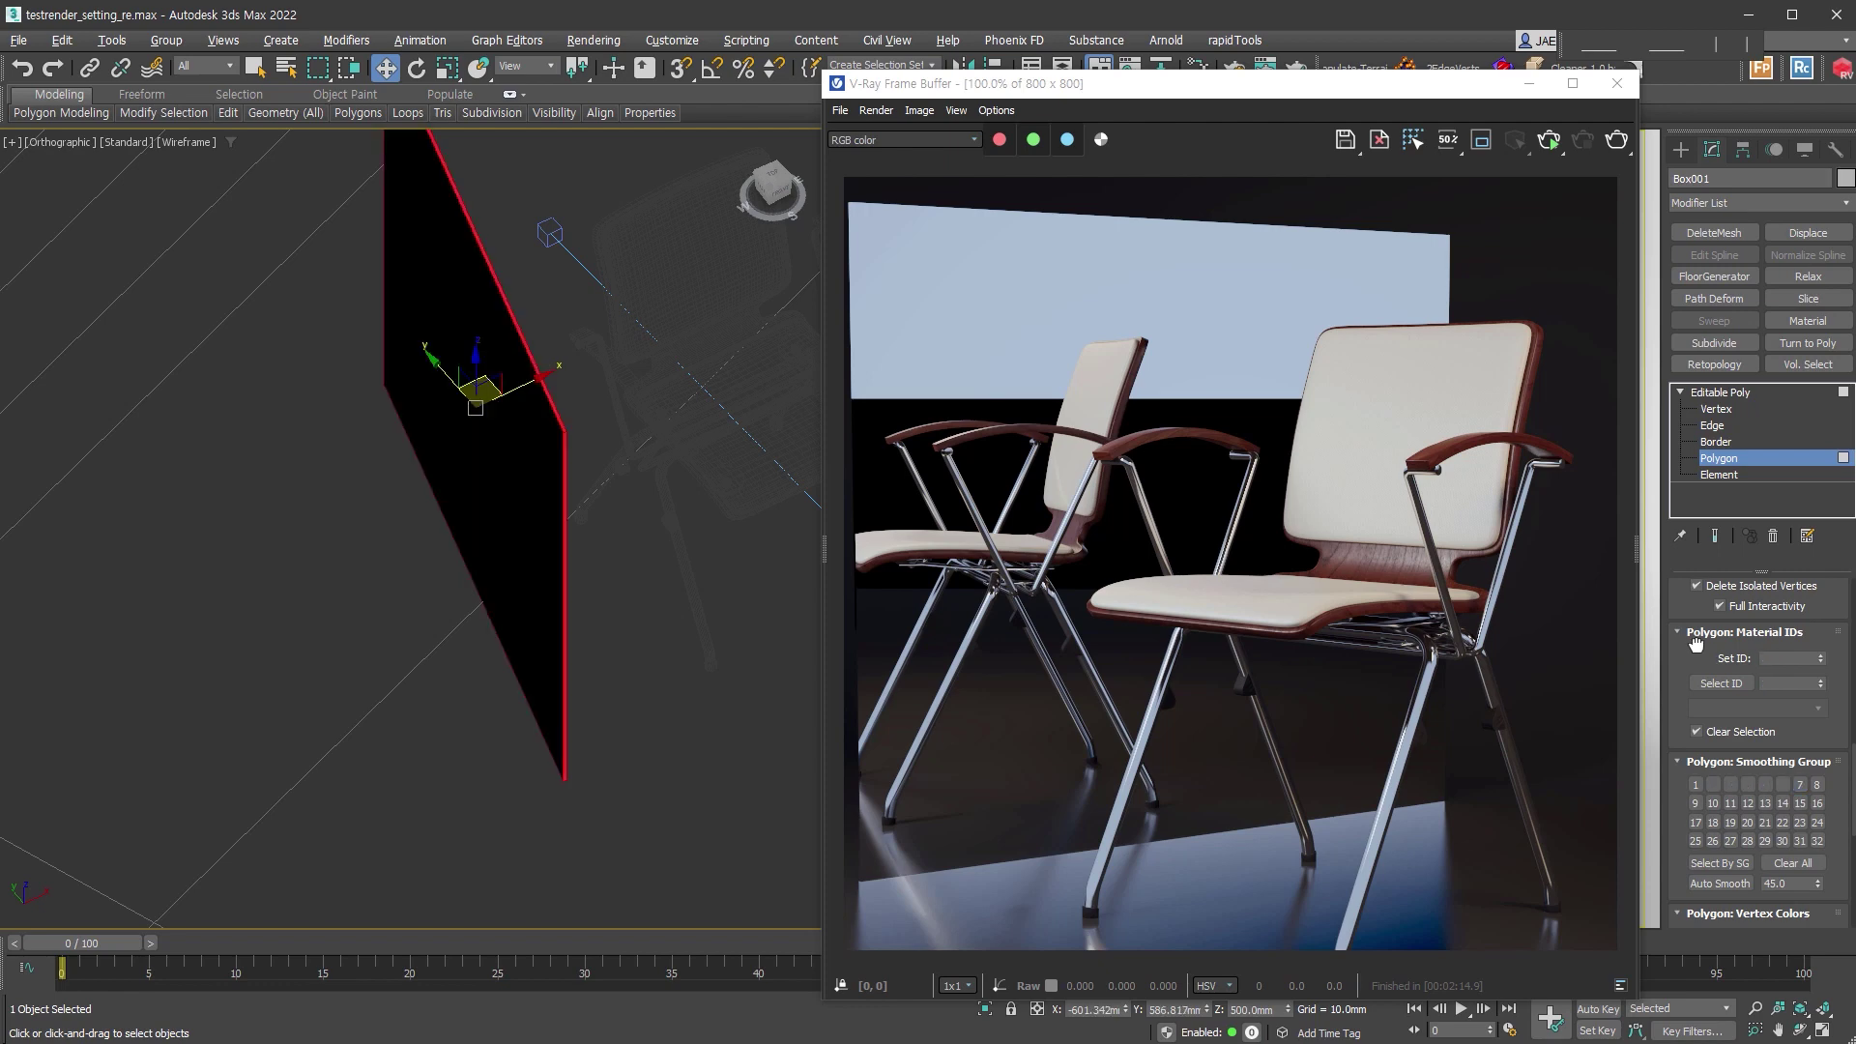
# Step: Assign a second material ID to the panel's remaining polygons and leave polygon-level editing
pyautogui.keyDown('alt'); pyautogui.moveTo(655, 397); pyautogui.dragTo(552, 494, button='middle'); pyautogui.keyUp('alt')
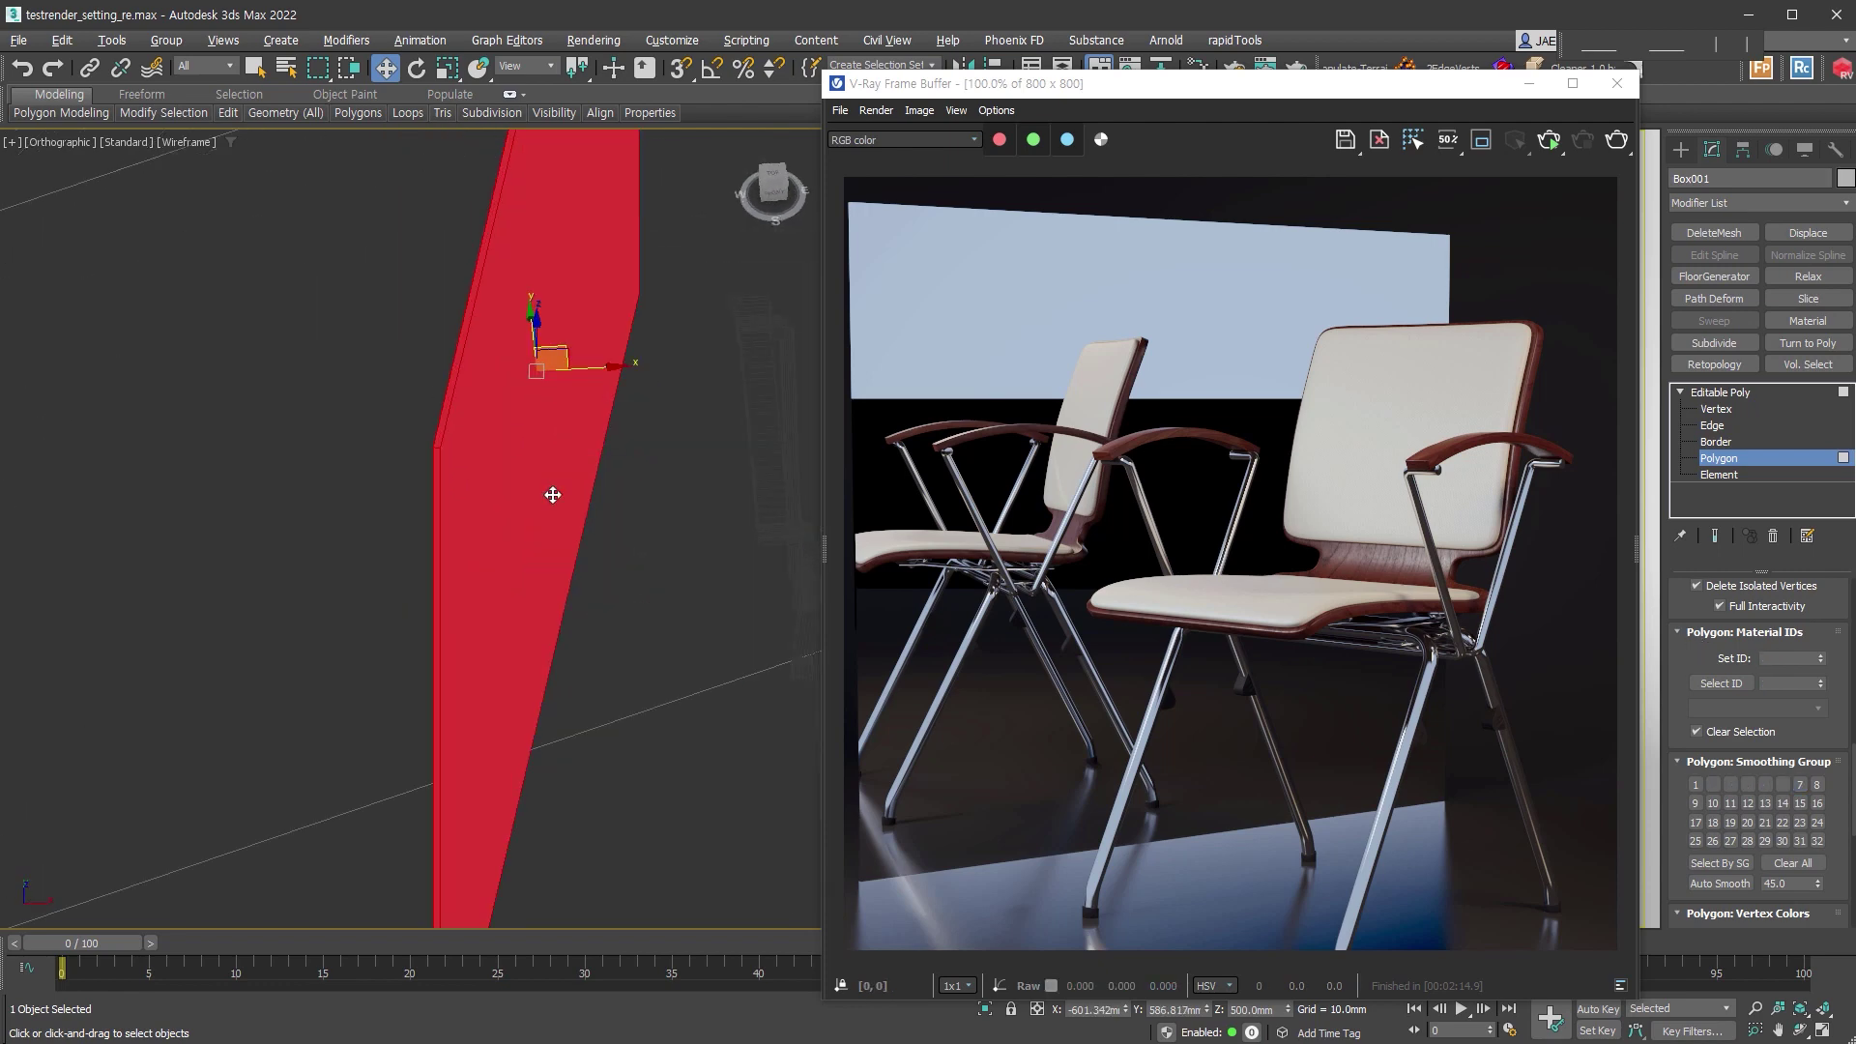
pyautogui.click(1796, 654)
pyautogui.click(1699, 657)
pyautogui.press('4')
pyautogui.moveTo(696, 551)
pyautogui.keyDown('alt'); pyautogui.mouseDown(button='middle')
pyautogui.moveTo(660, 536)
pyautogui.moveTo(677, 529)
pyautogui.mouseUp(button='middle'); pyautogui.keyUp('alt')
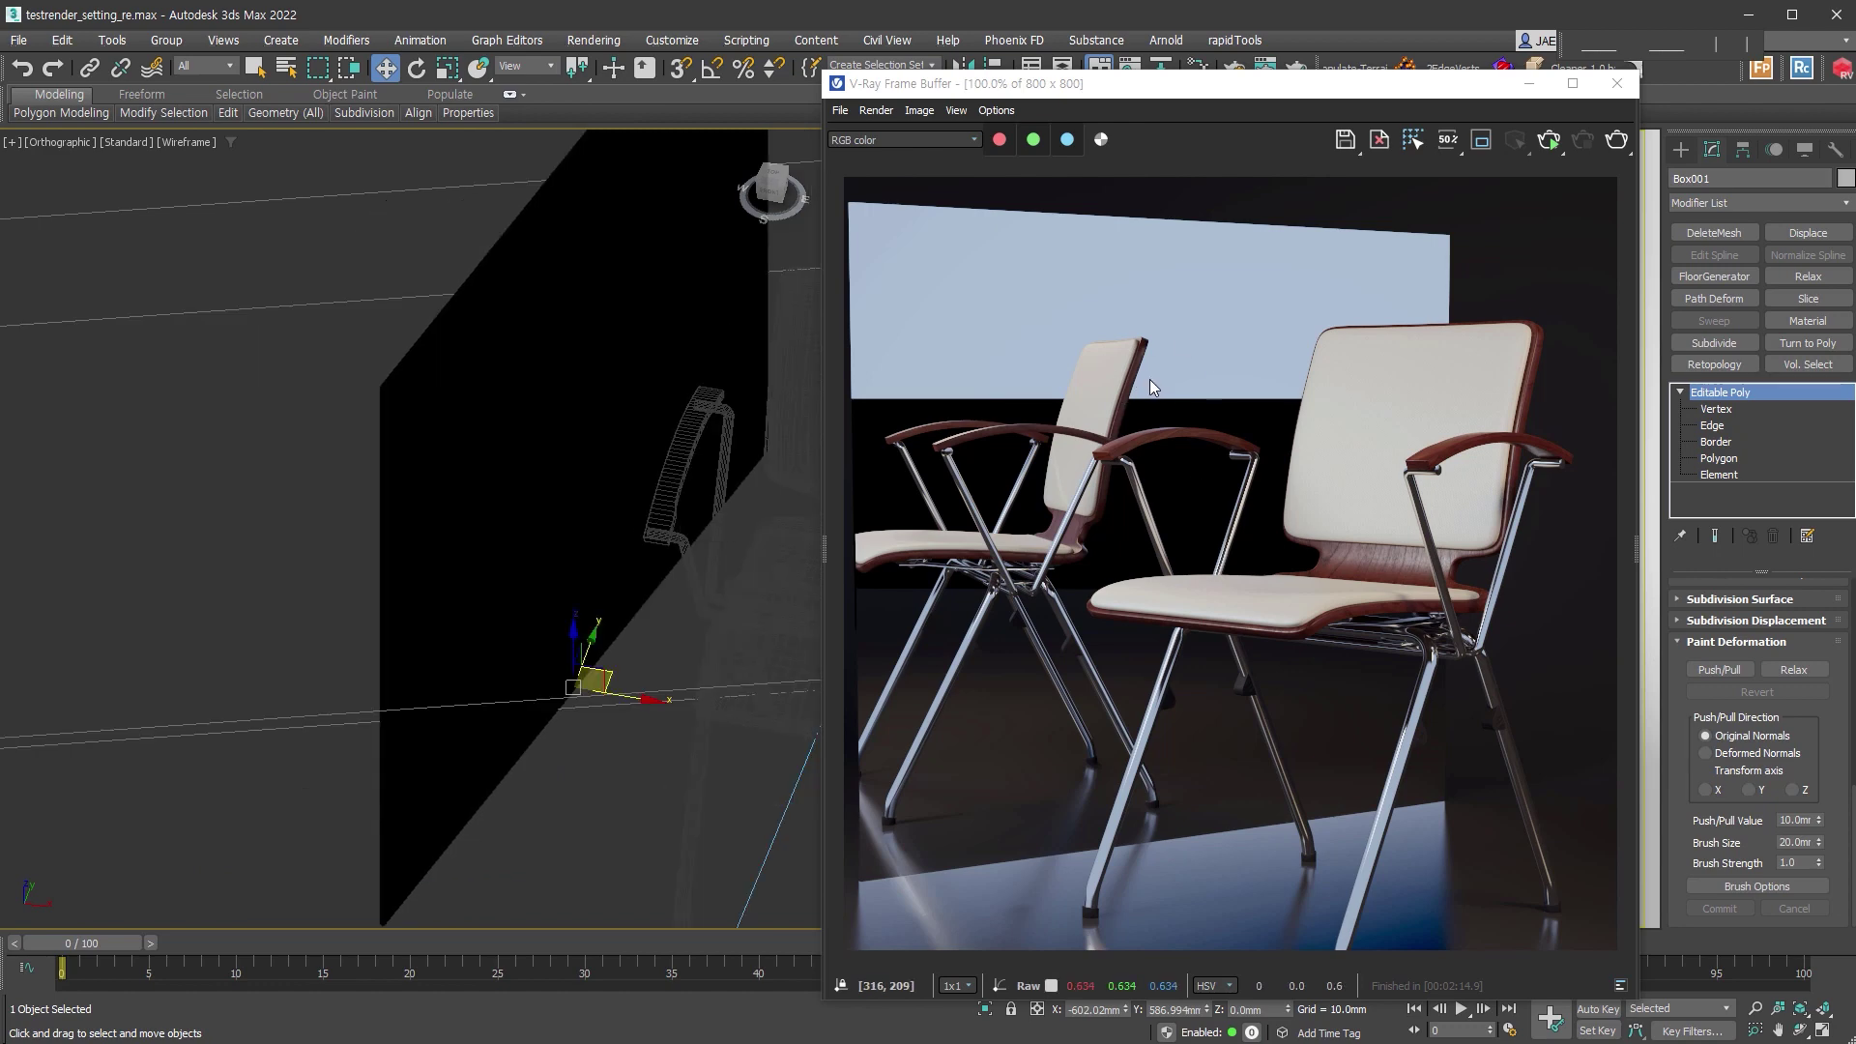
# Step: Add a Multi/Sub-Object material to the Slate Material Editor view and set its number of materials to 2
pyautogui.click(1197, 64)
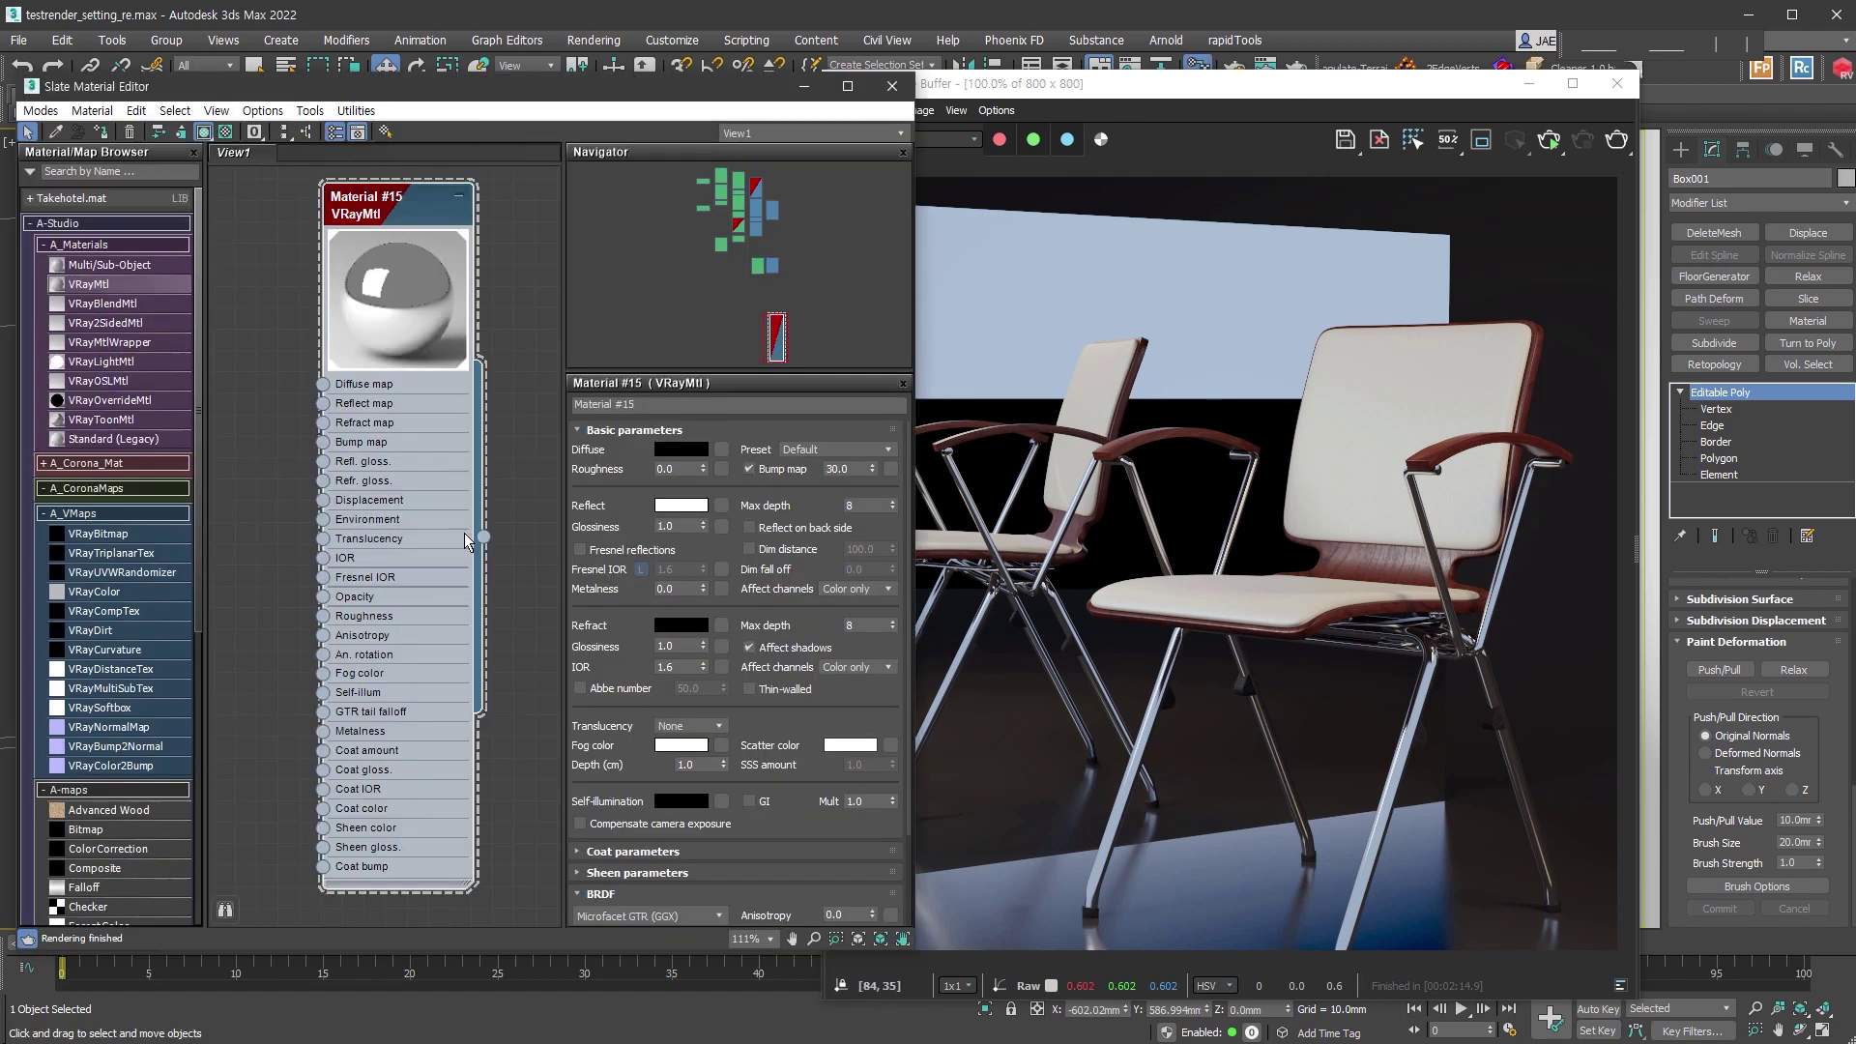
pyautogui.scroll(-3, 464, 532)
pyautogui.moveTo(109, 265); pyautogui.dragTo(504, 465)
pyautogui.click(692, 462)
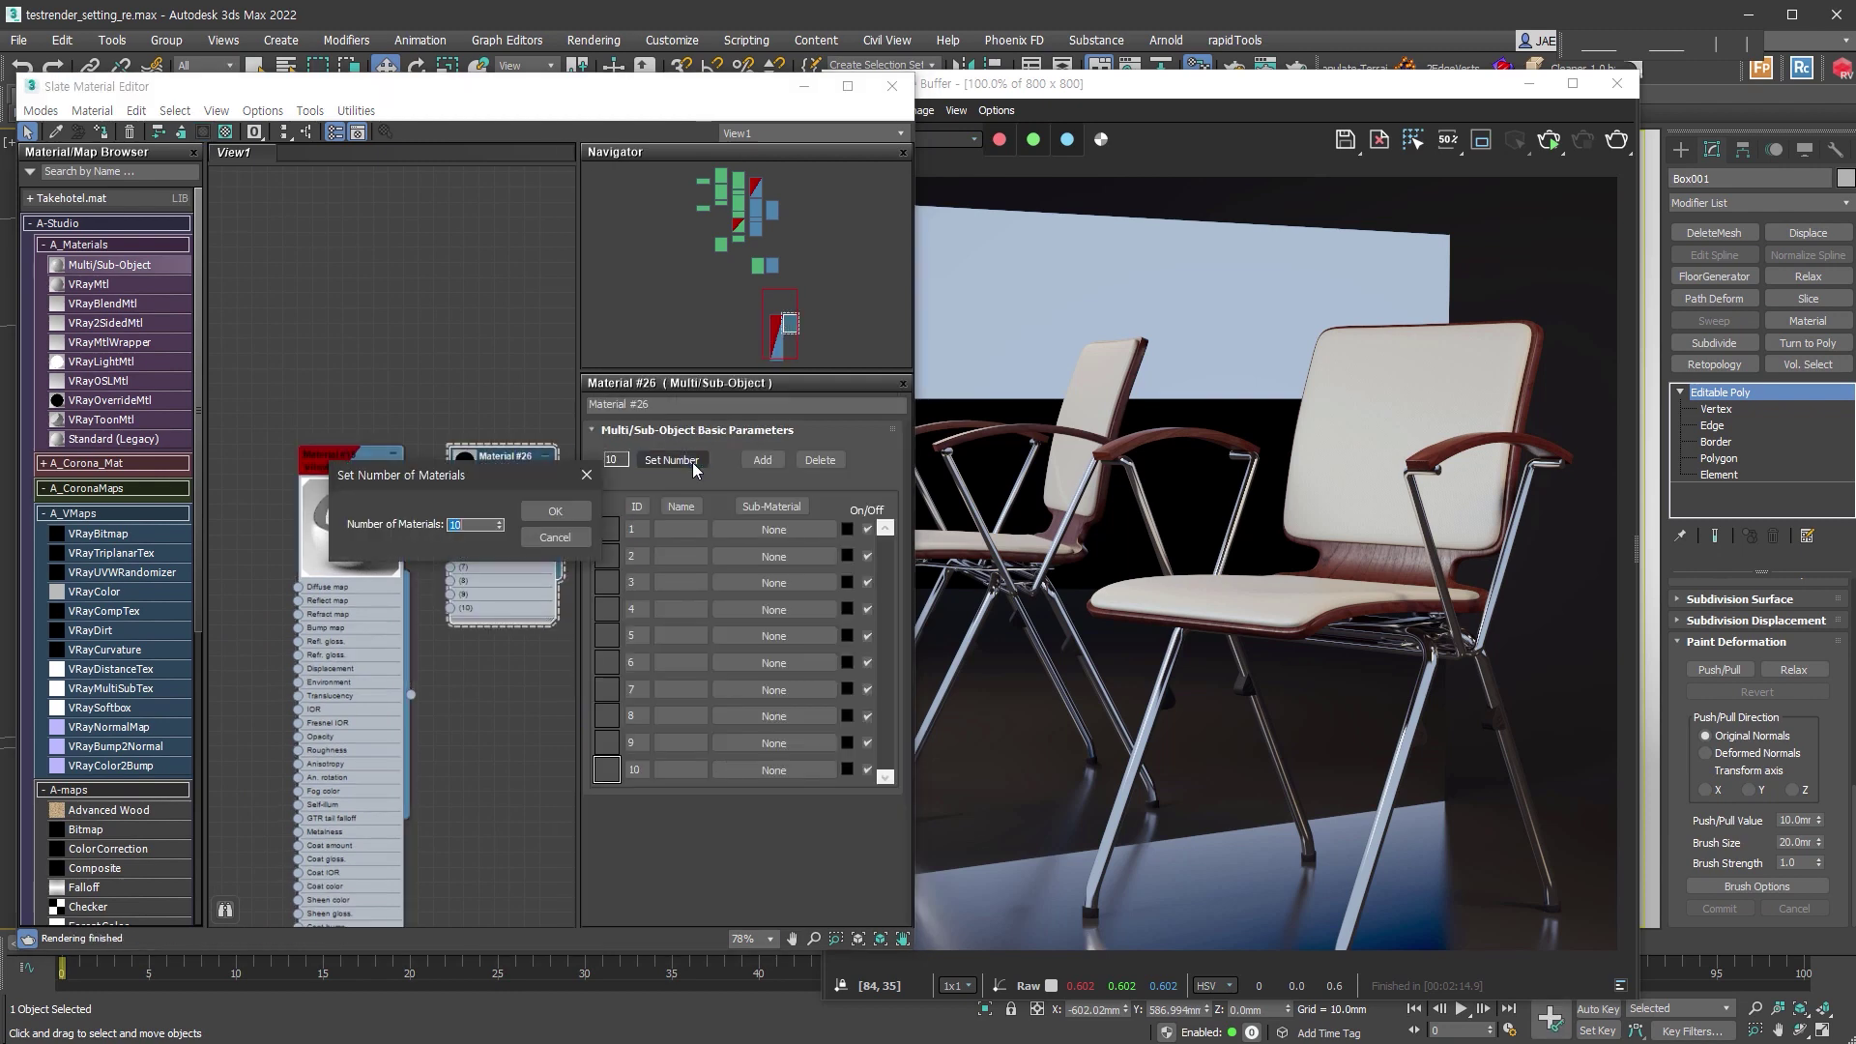
pyautogui.write('2')
pyautogui.click(555, 510)
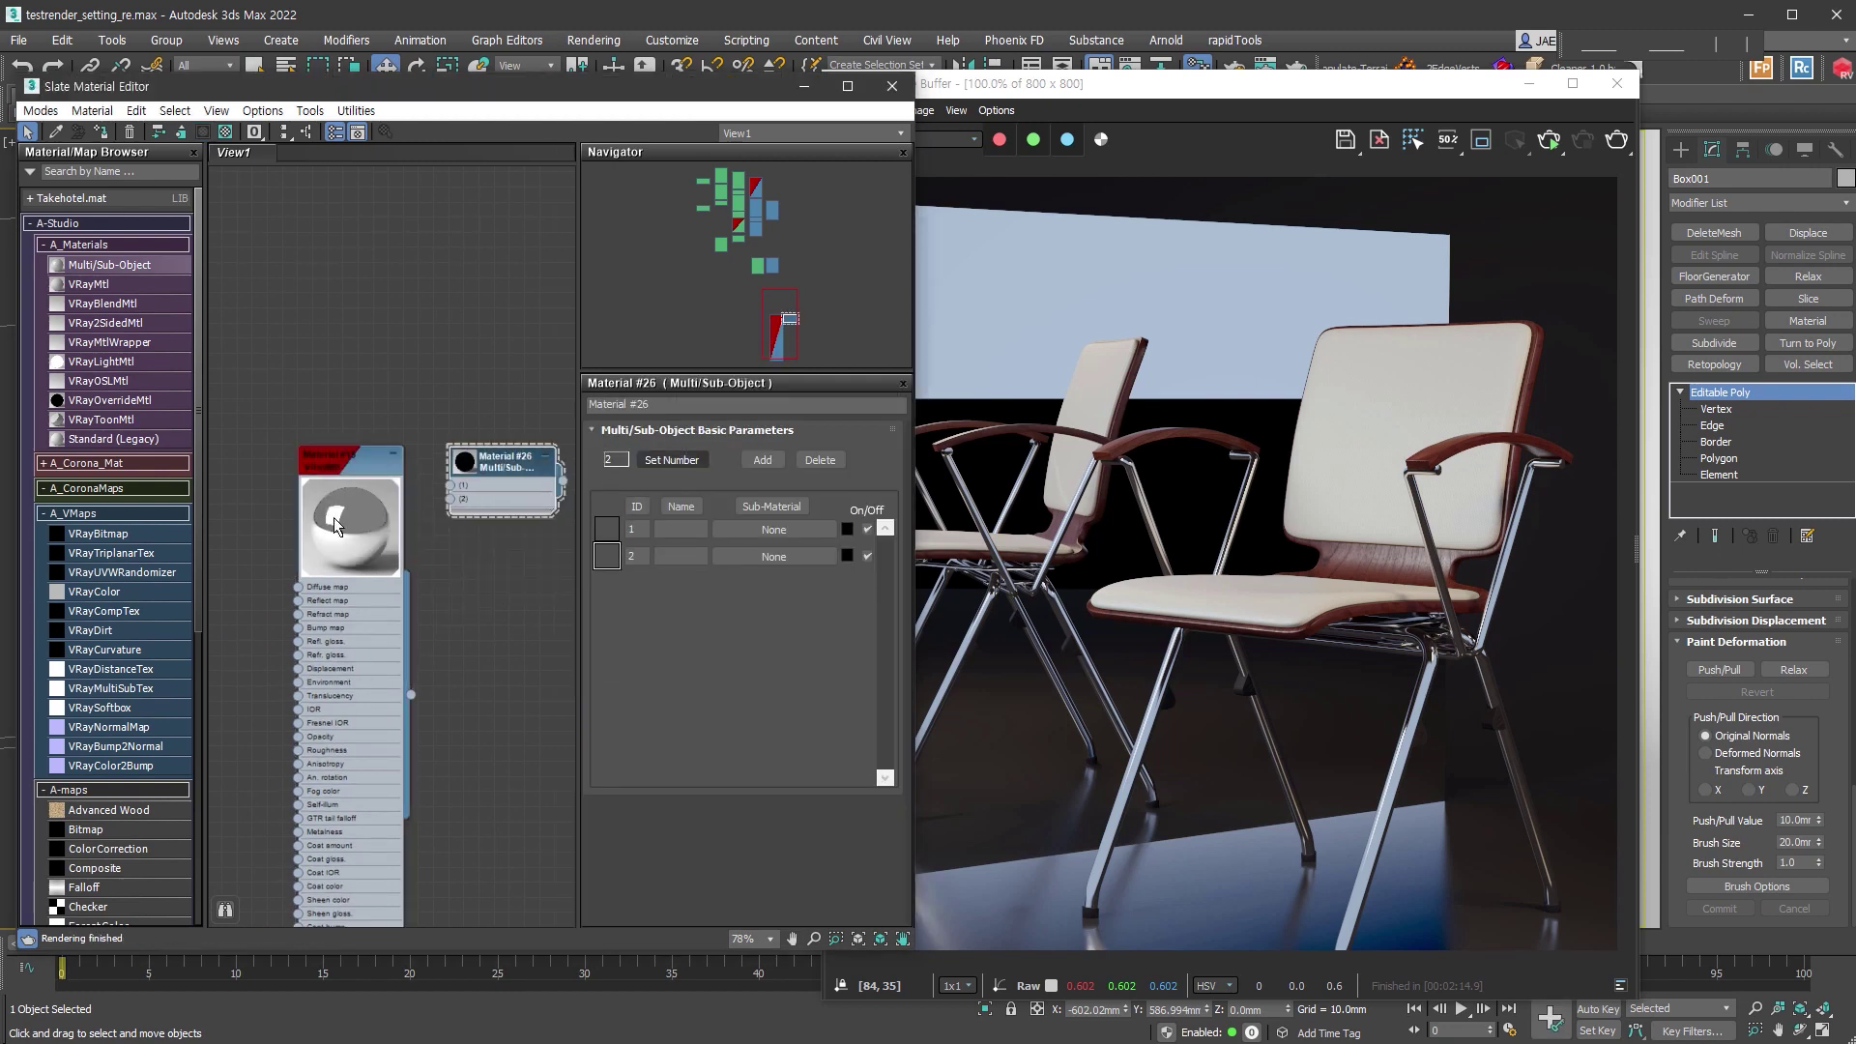
# Step: Connect Material #15 to slot 1 of the Multi/Sub-Object material and hide the node's unused map slots
pyautogui.moveTo(329, 454); pyautogui.dragTo(299, 226)
pyautogui.moveTo(381, 467); pyautogui.dragTo(452, 490)
pyautogui.rightClick(338, 426)
pyautogui.click(406, 757)
# Step: Add a new VRayMtl below Material #15, hide its unused map slots and show its parameters
pyautogui.moveTo(101, 286); pyautogui.dragTo(377, 544)
pyautogui.rightClick(387, 720)
pyautogui.click(473, 1042)
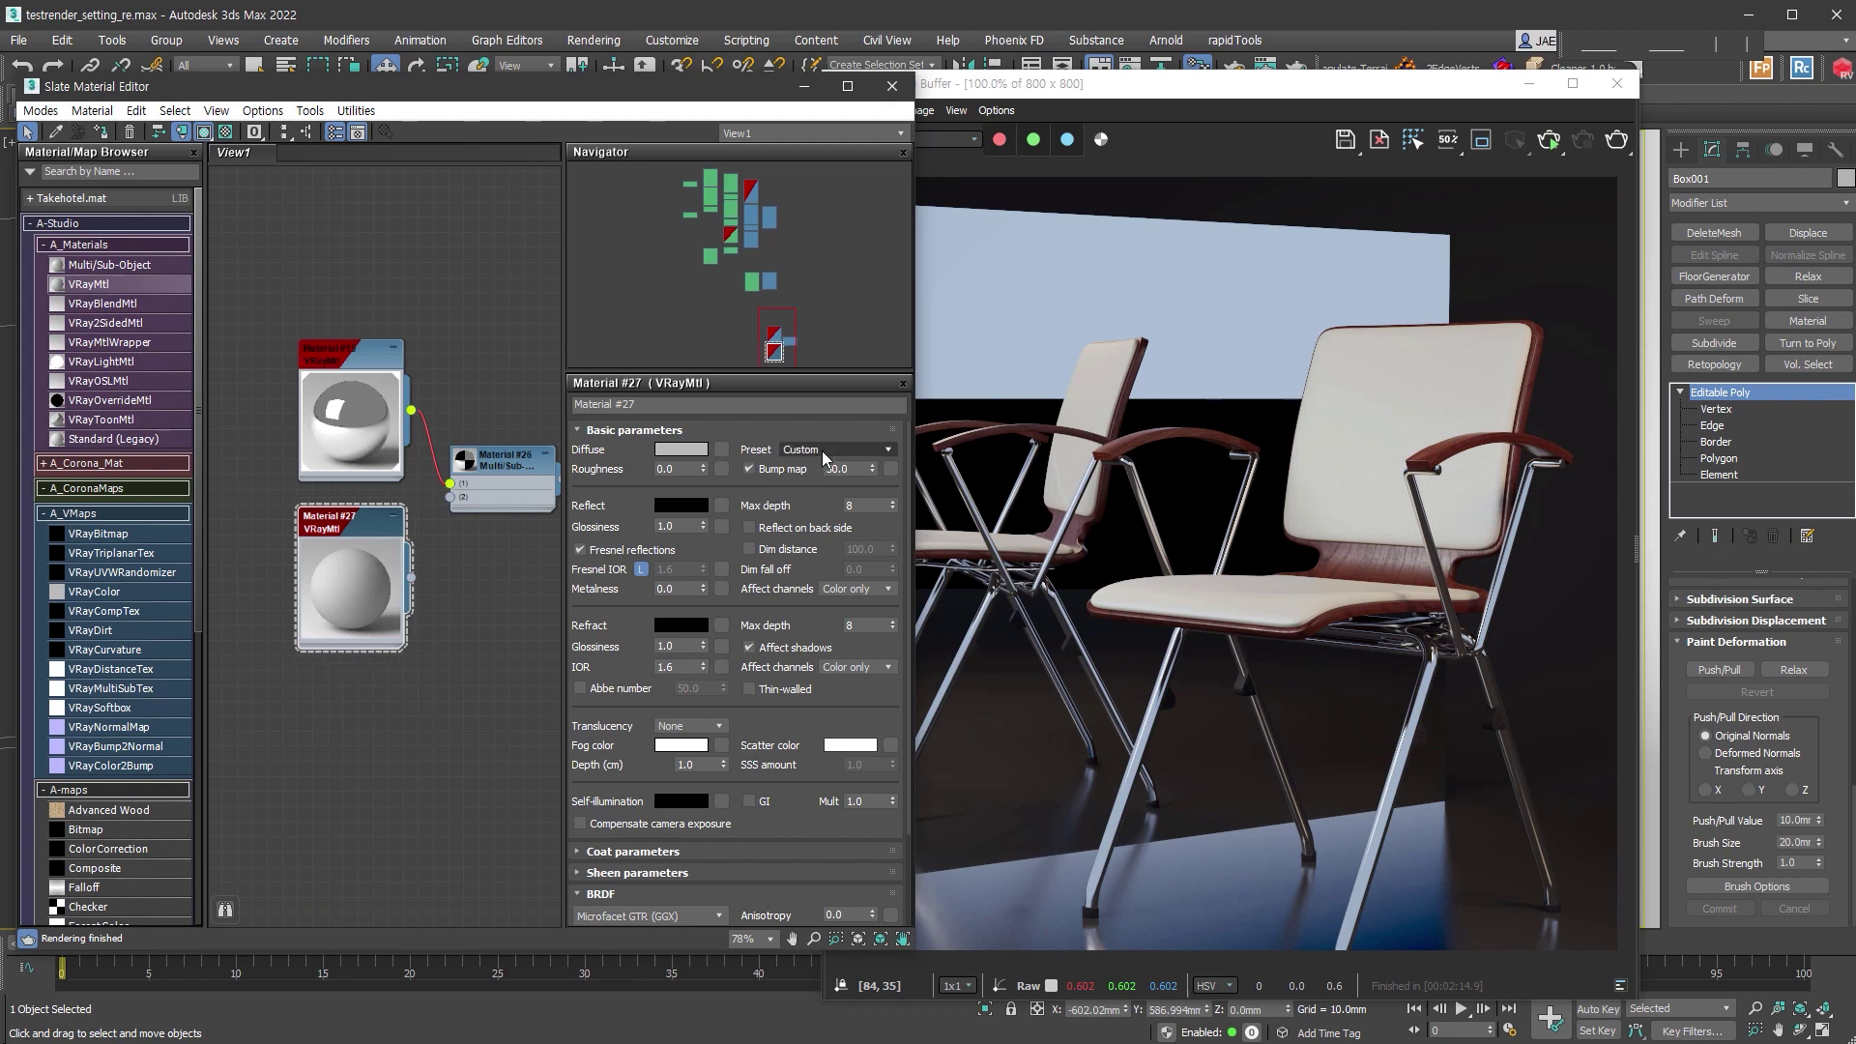
# Step: Try the Glass preset on the new VRayMtl and return the material to the Default preset
pyautogui.click(822, 451)
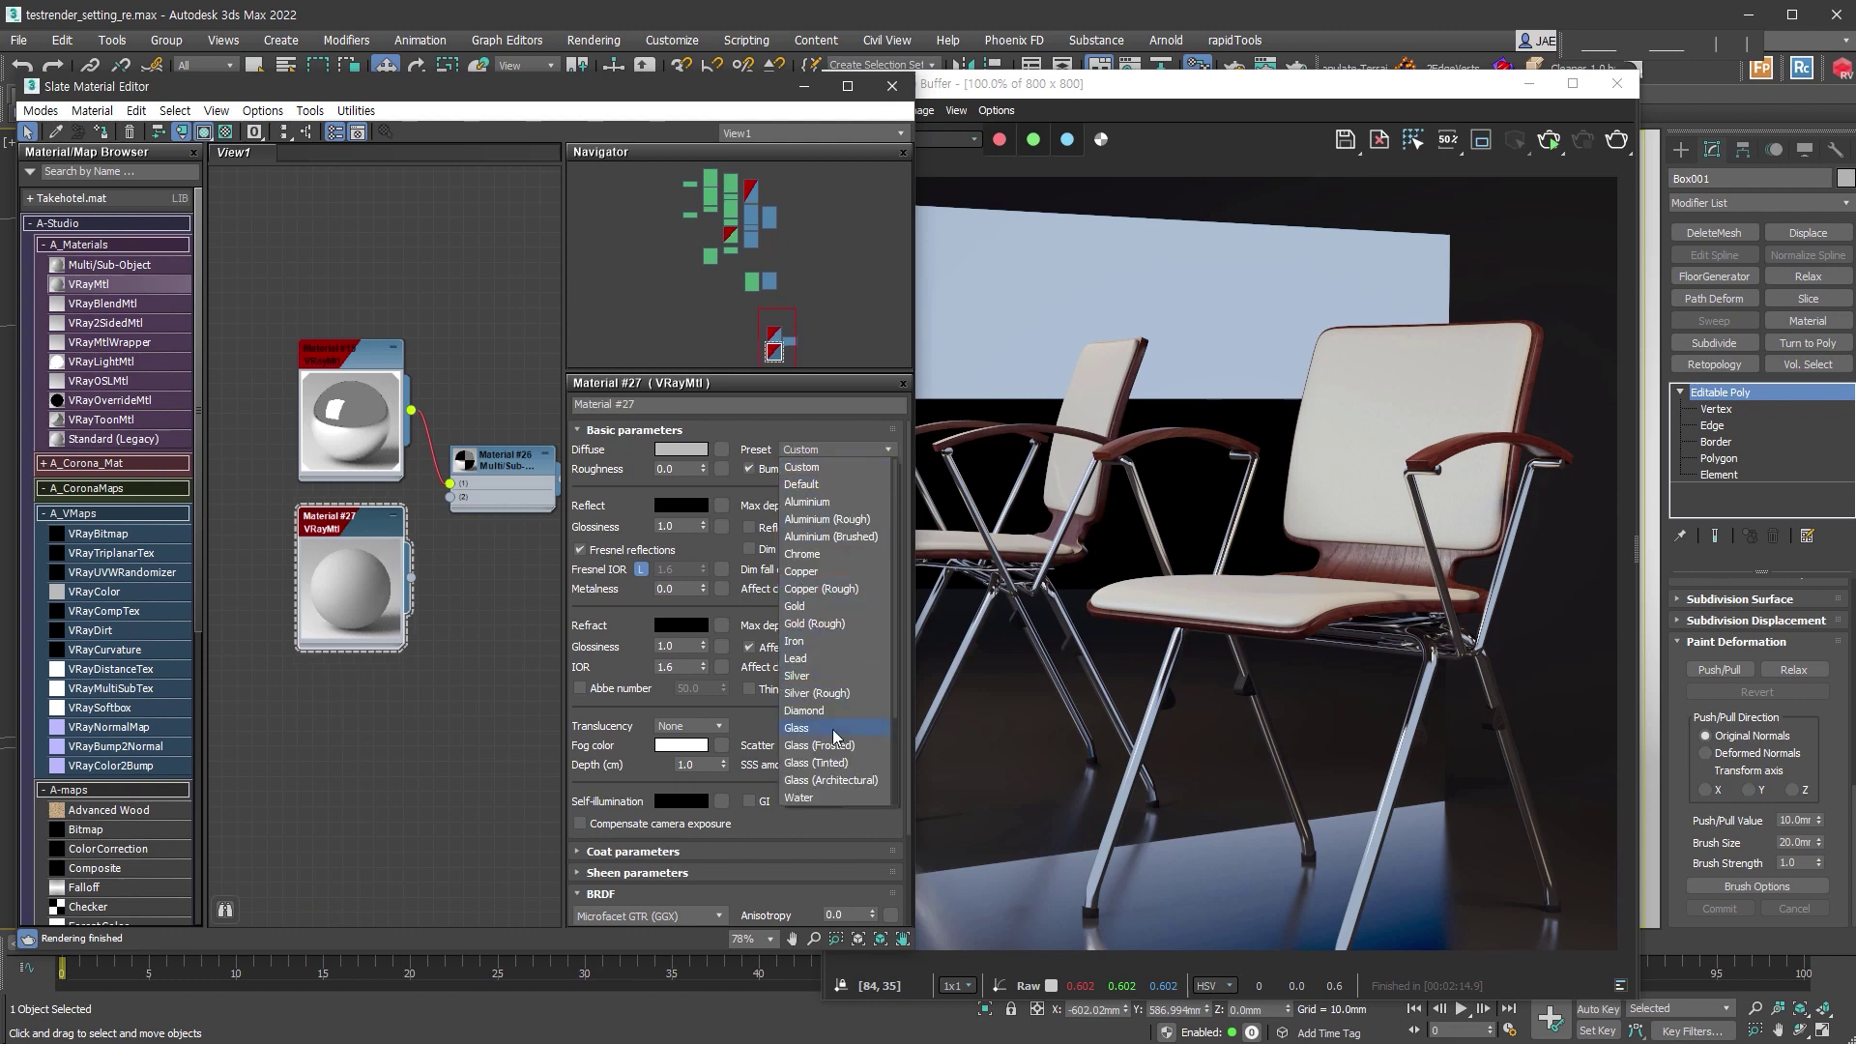
pyautogui.click(832, 728)
pyautogui.click(829, 451)
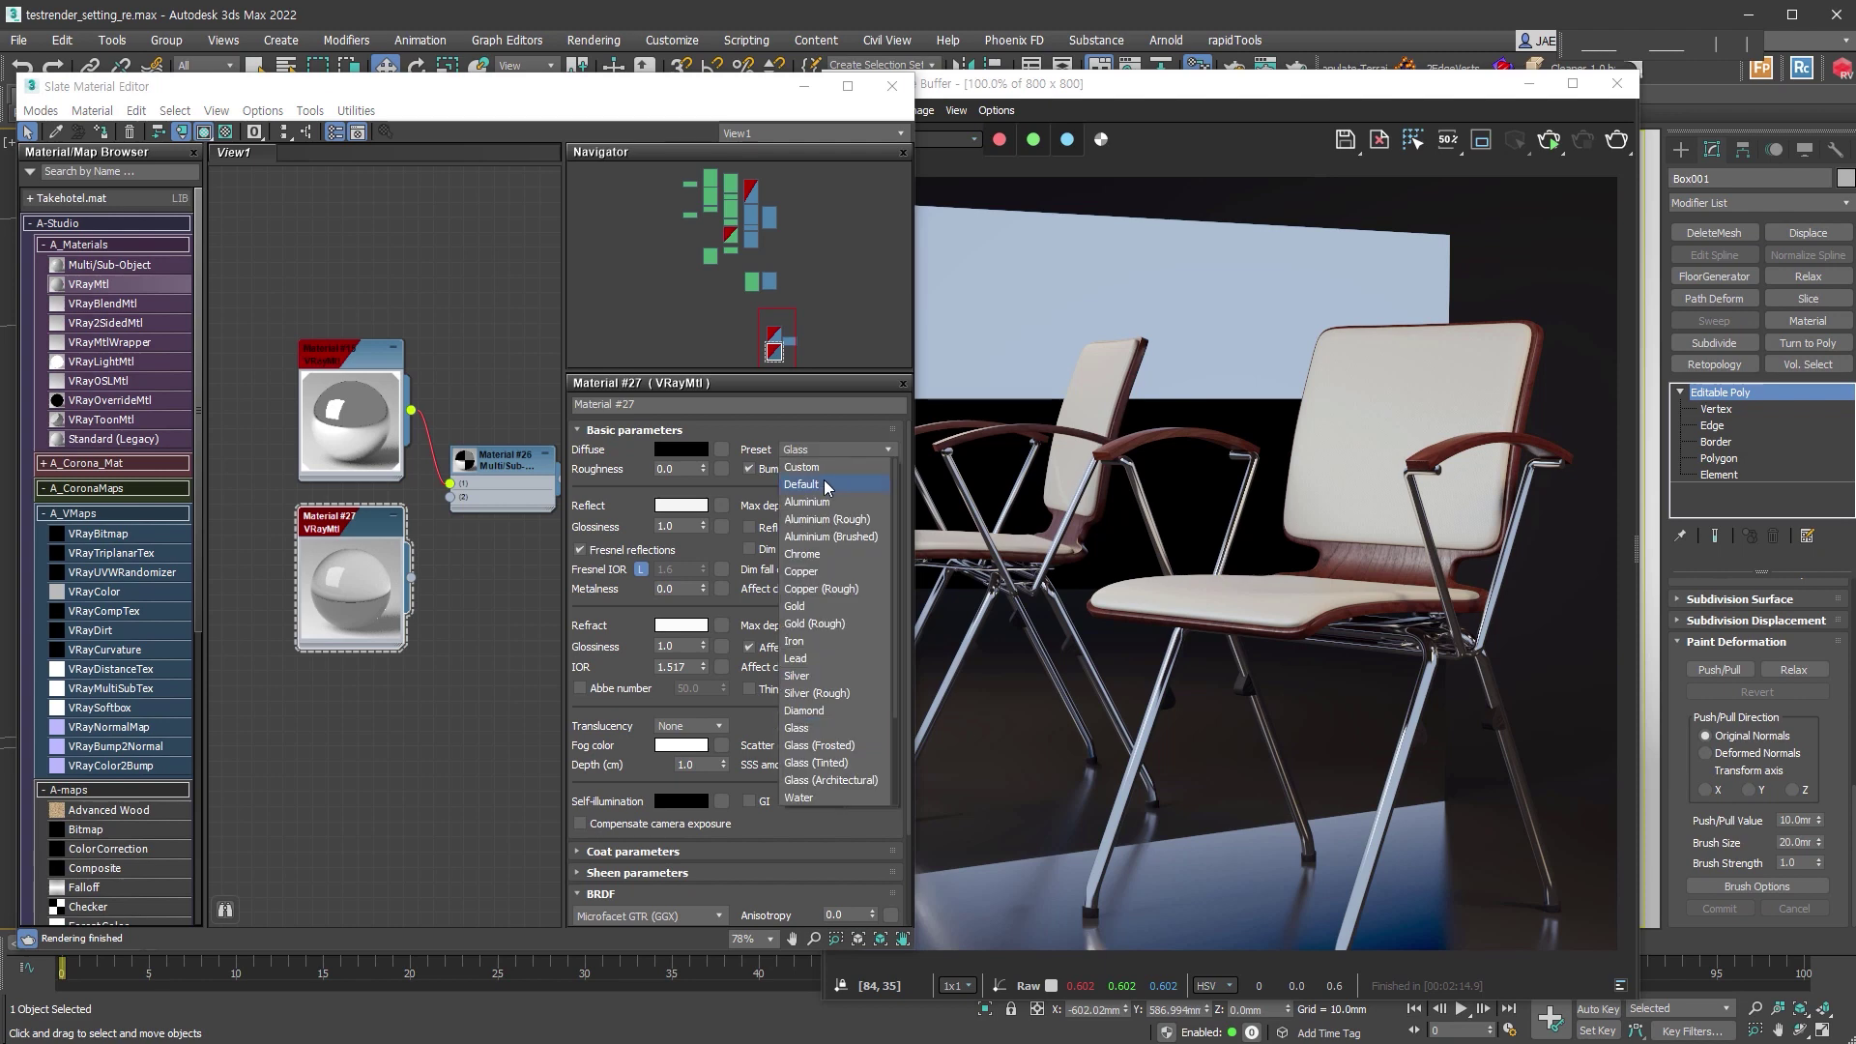
pyautogui.click(826, 483)
pyautogui.click(829, 450)
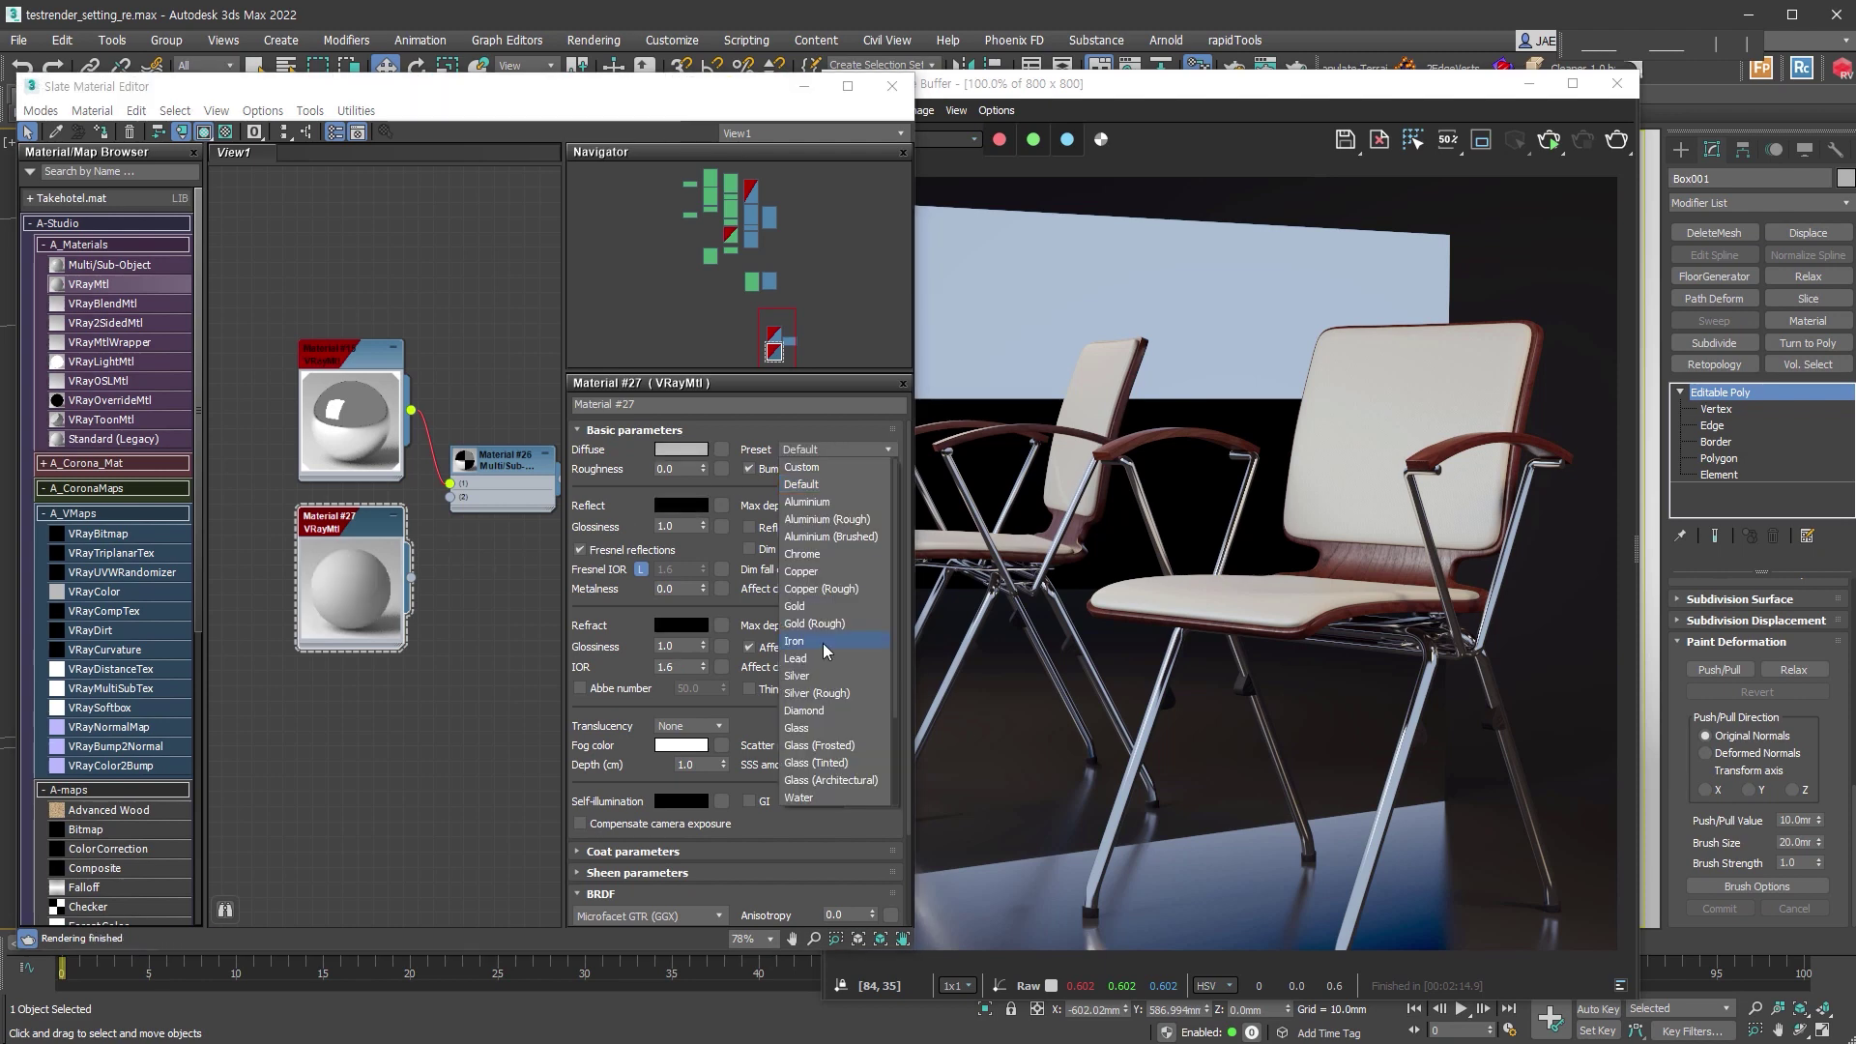
pyautogui.click(820, 630)
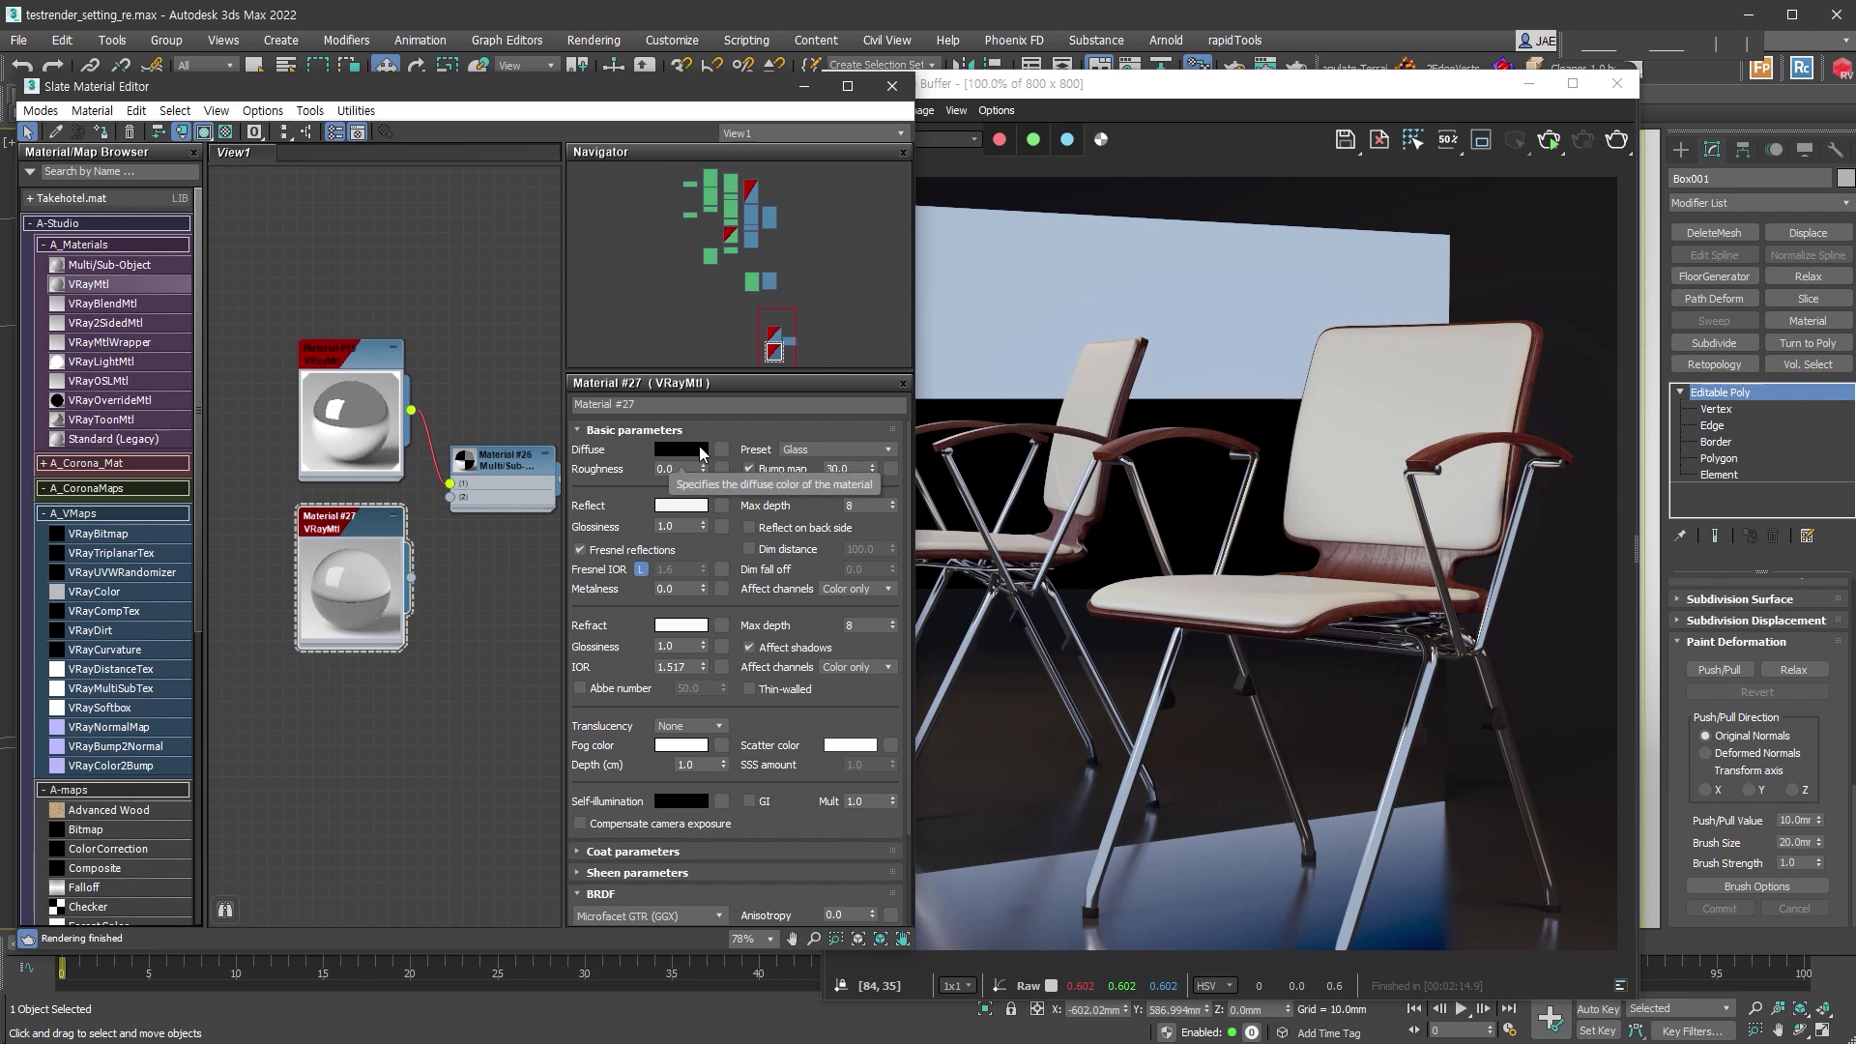
pyautogui.click(838, 452)
pyautogui.click(833, 485)
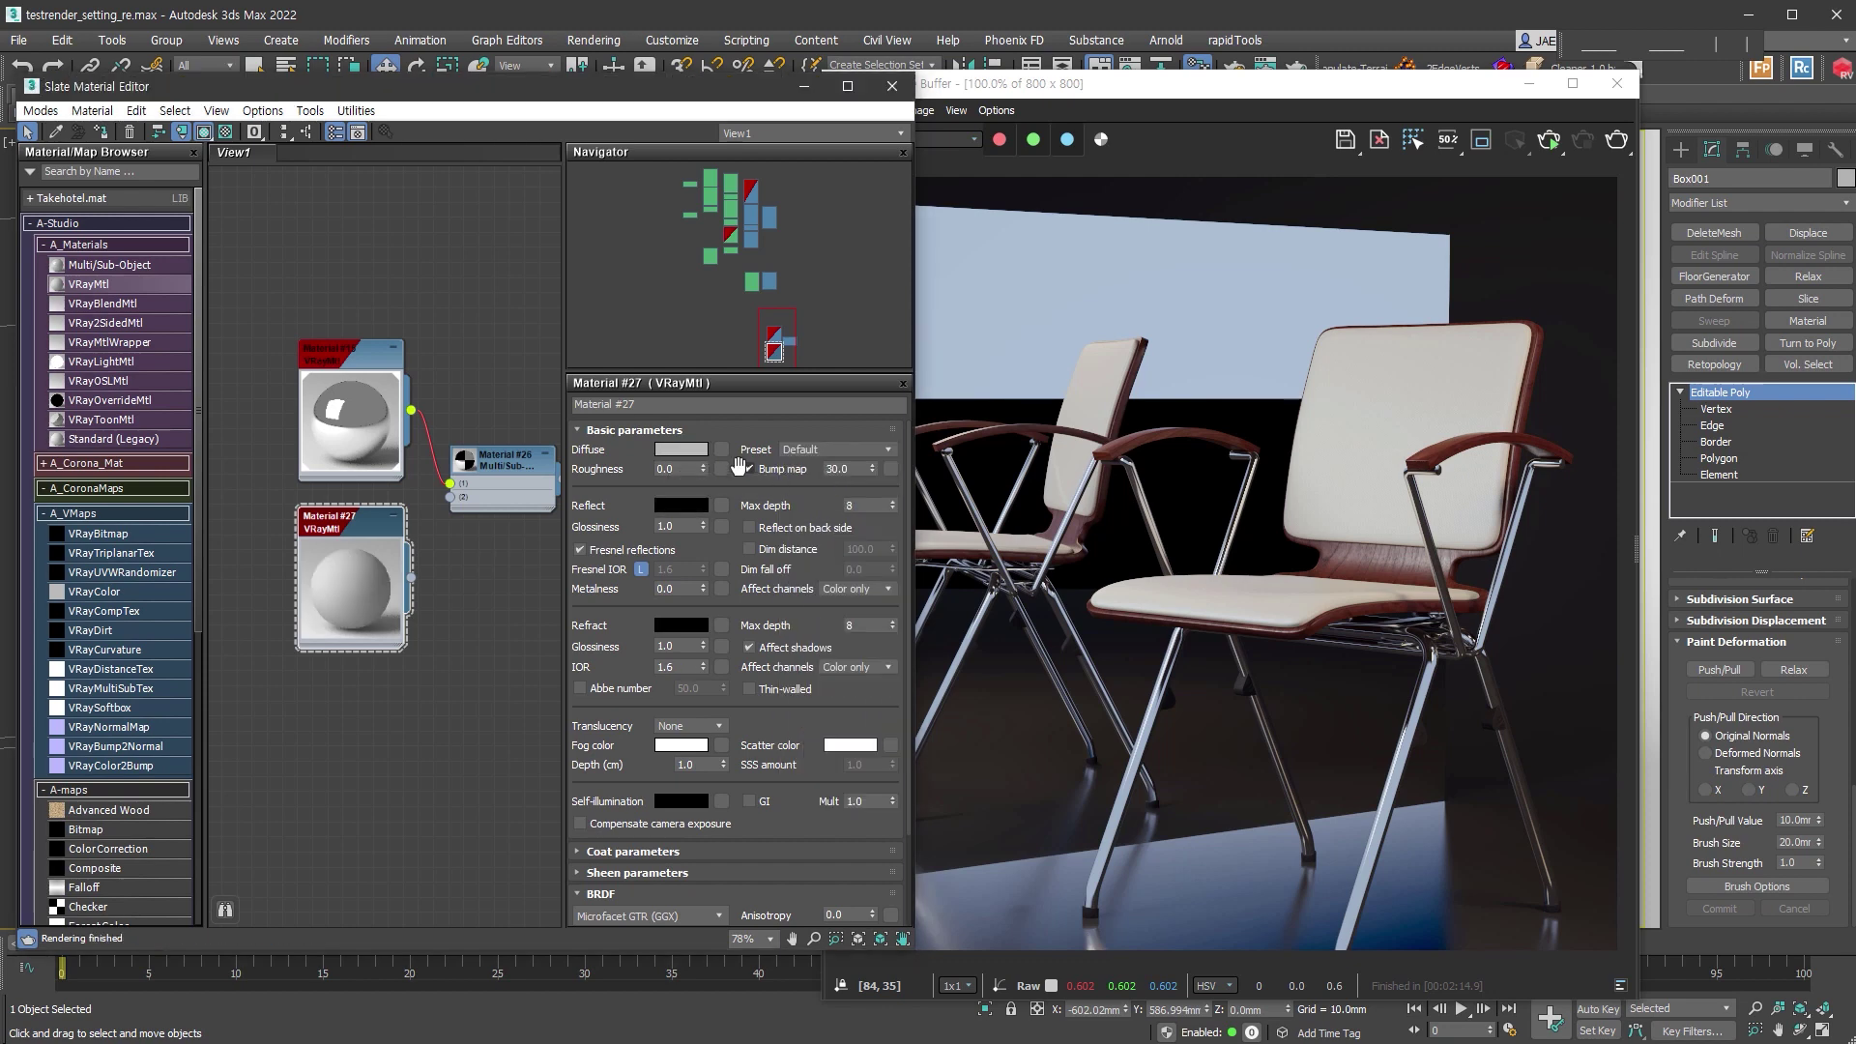
# Step: Set the new VRayMtl's diffuse color to black and its reflection color to light gray
pyautogui.click(665, 450)
pyautogui.moveTo(536, 353); pyautogui.dragTo(469, 348)
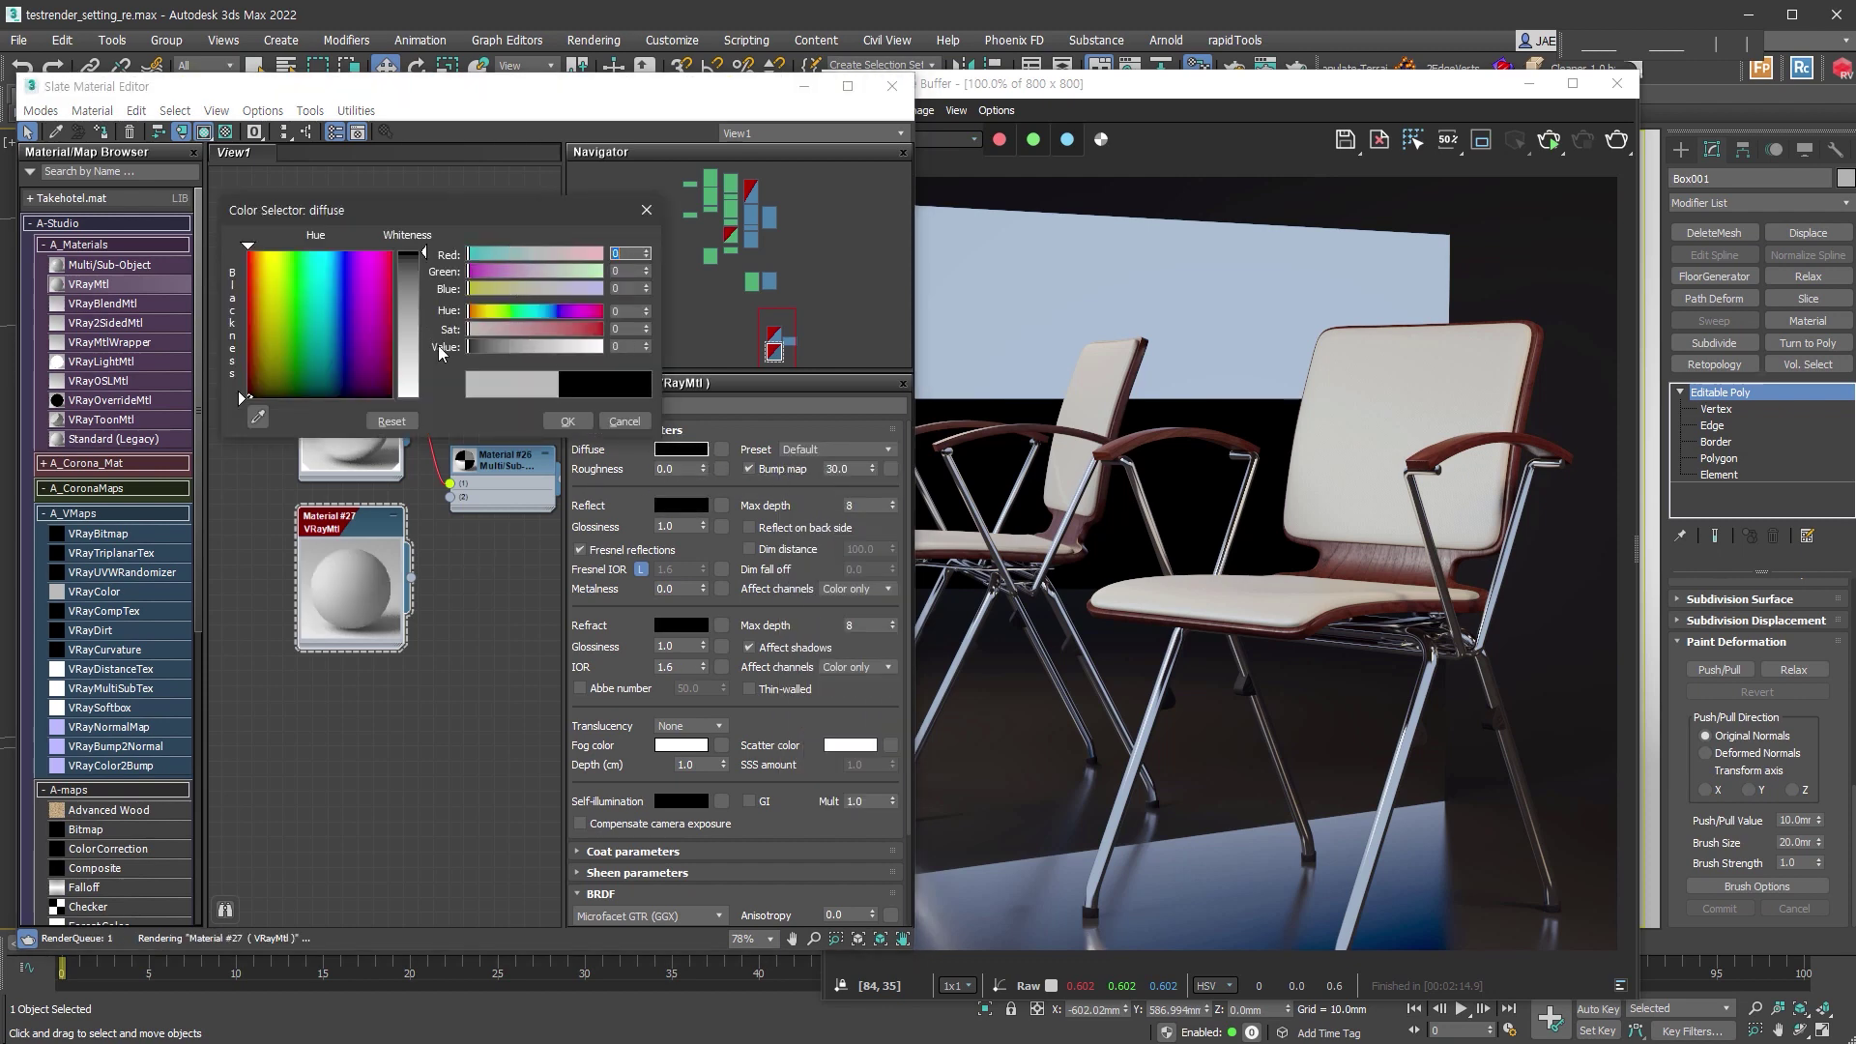
pyautogui.click(568, 422)
pyautogui.click(673, 505)
pyautogui.moveTo(470, 398); pyautogui.dragTo(538, 399)
pyautogui.click(569, 472)
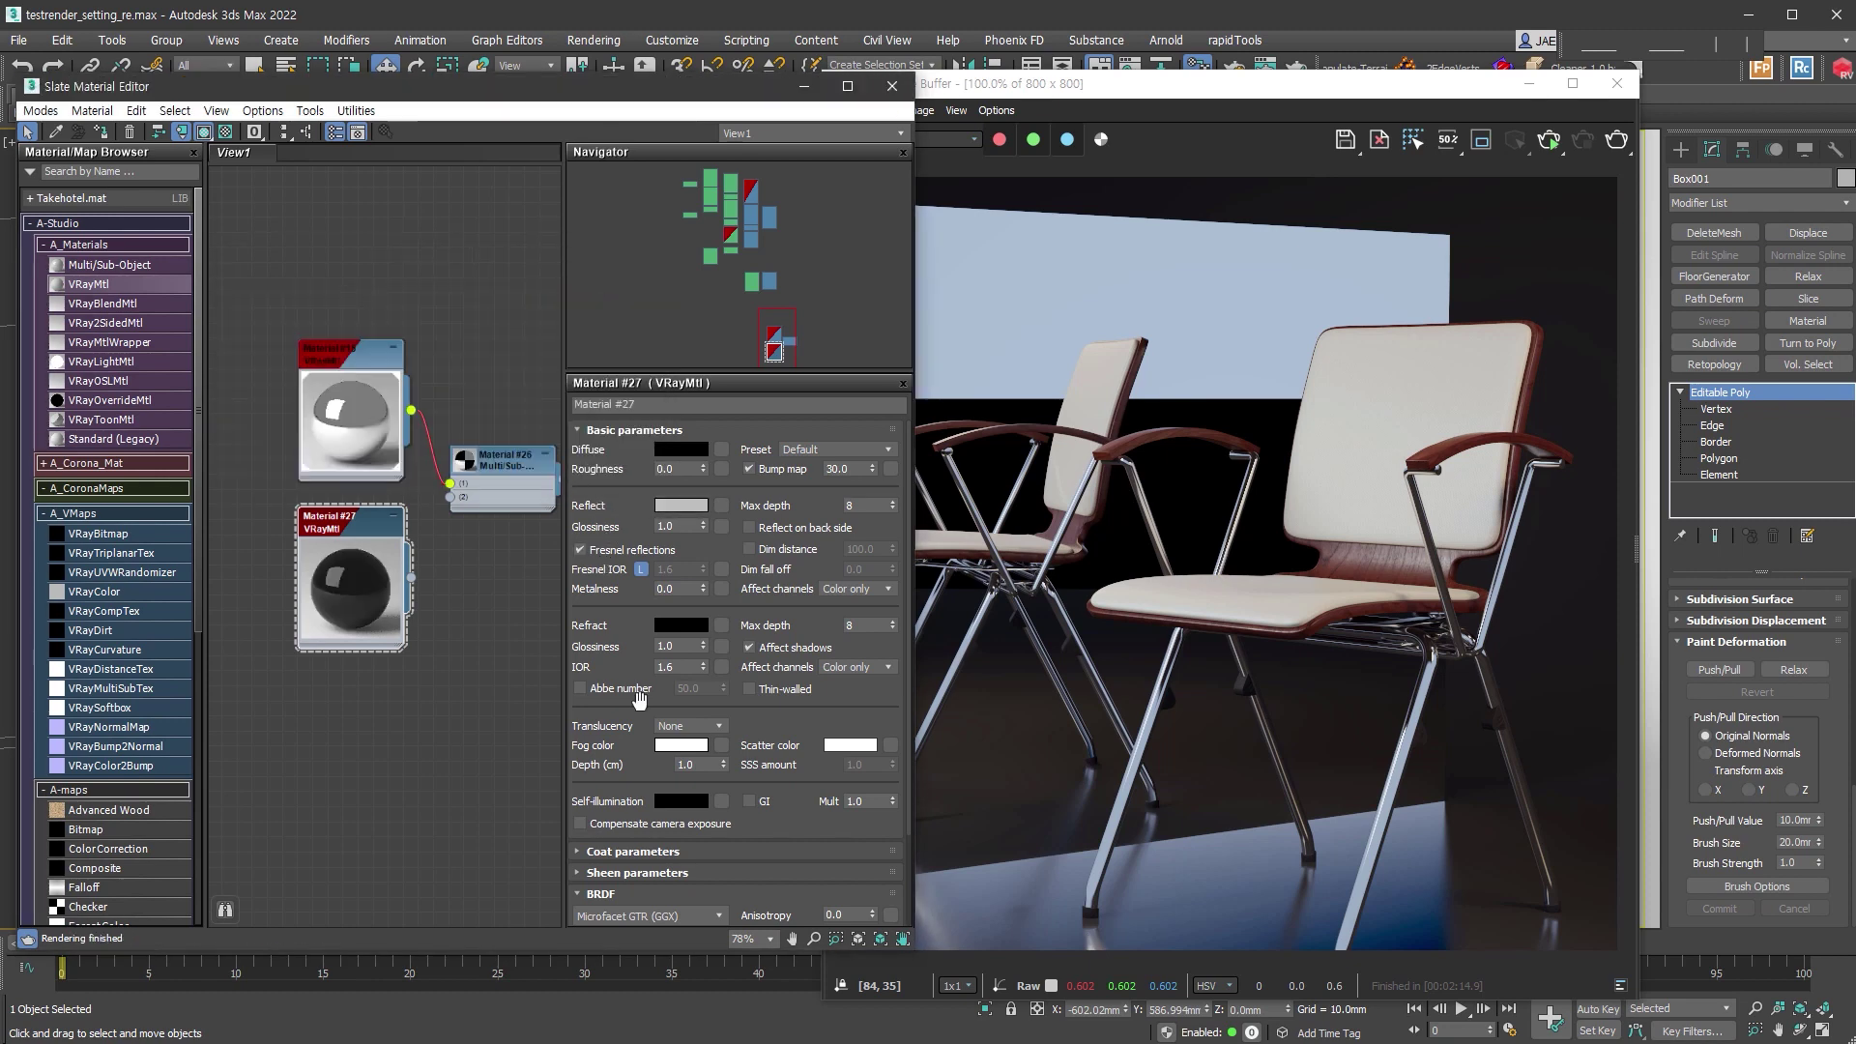
# Step: Set the new VRayMtl's refraction color to white (255)
pyautogui.click(672, 623)
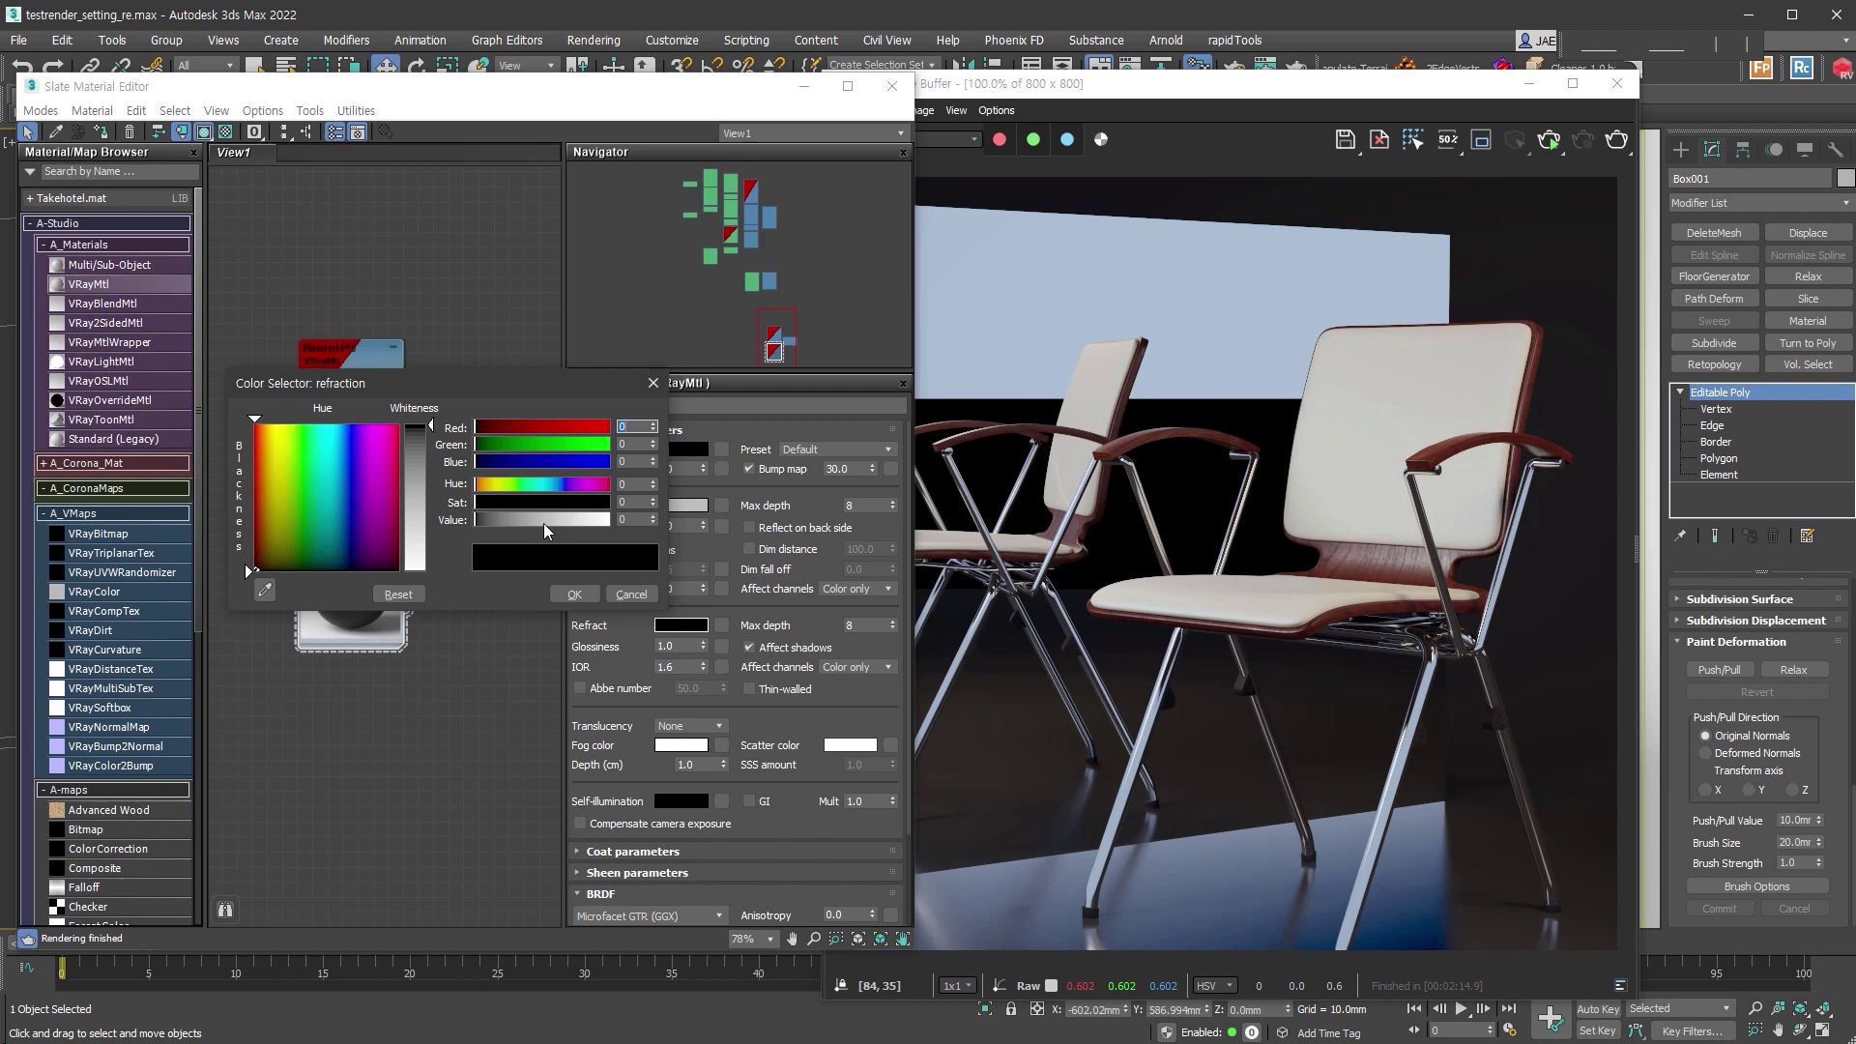
pyautogui.moveTo(539, 520); pyautogui.dragTo(626, 532)
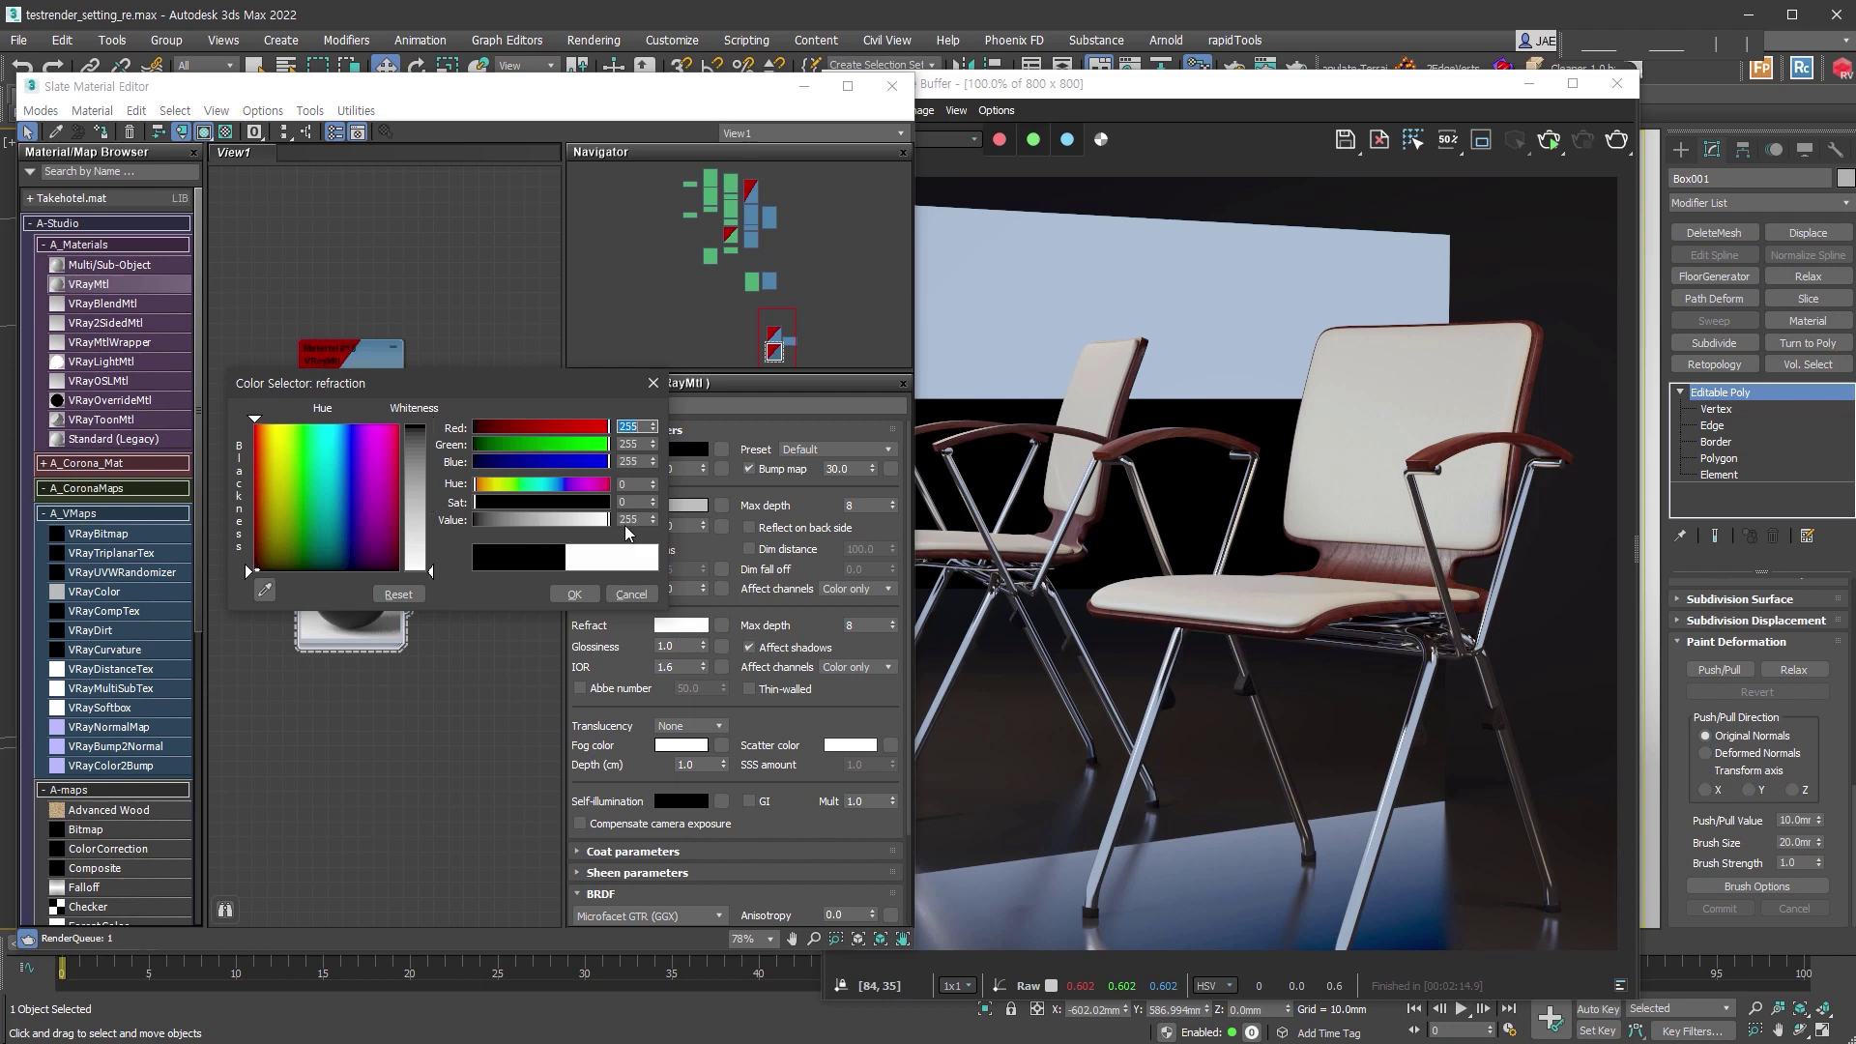
pyautogui.click(574, 595)
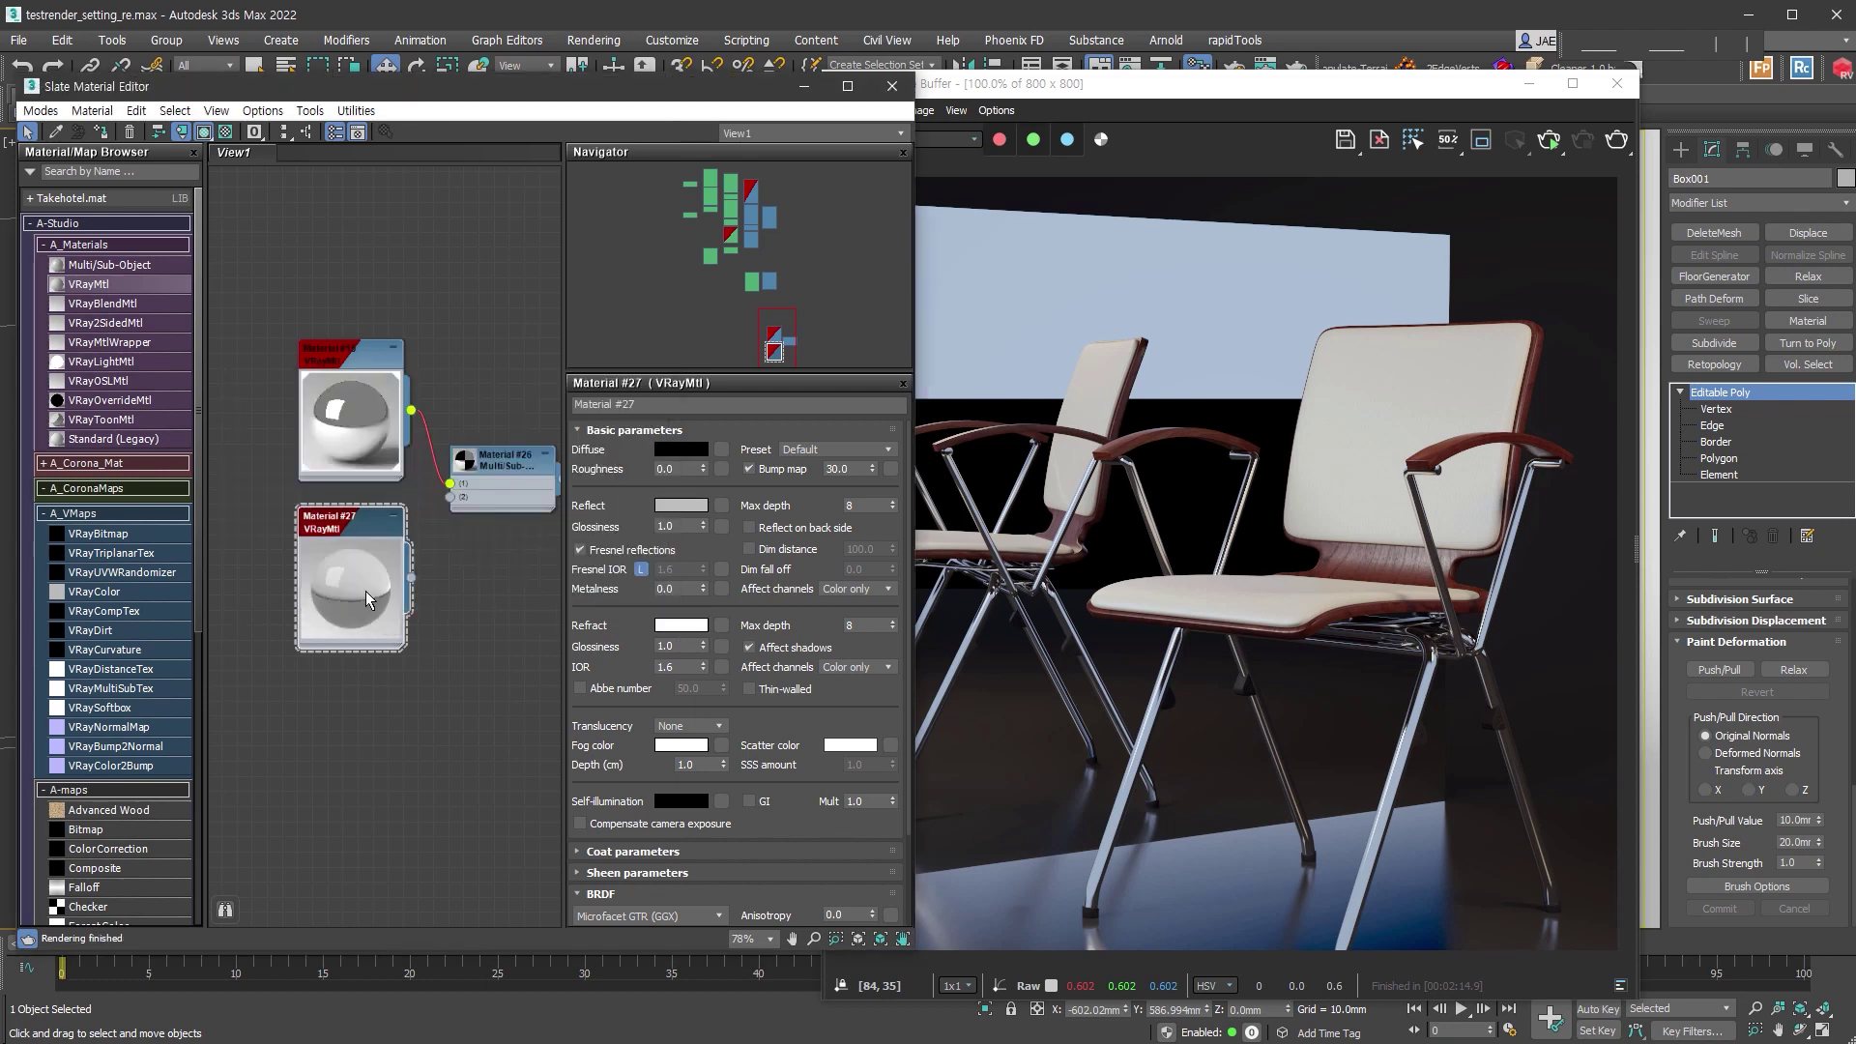
# Step: Connect Material #27 to the second slot of the Multi/Sub-Object material and show the Multi/Sub-Object's parameters
pyautogui.moveTo(411, 577); pyautogui.dragTo(451, 496)
pyautogui.doubleClick(489, 490)
pyautogui.moveTo(489, 490); pyautogui.dragTo(406, 461, button='middle')
pyautogui.scroll(1, 406, 461)
pyautogui.moveTo(406, 461); pyautogui.dragTo(405, 408)
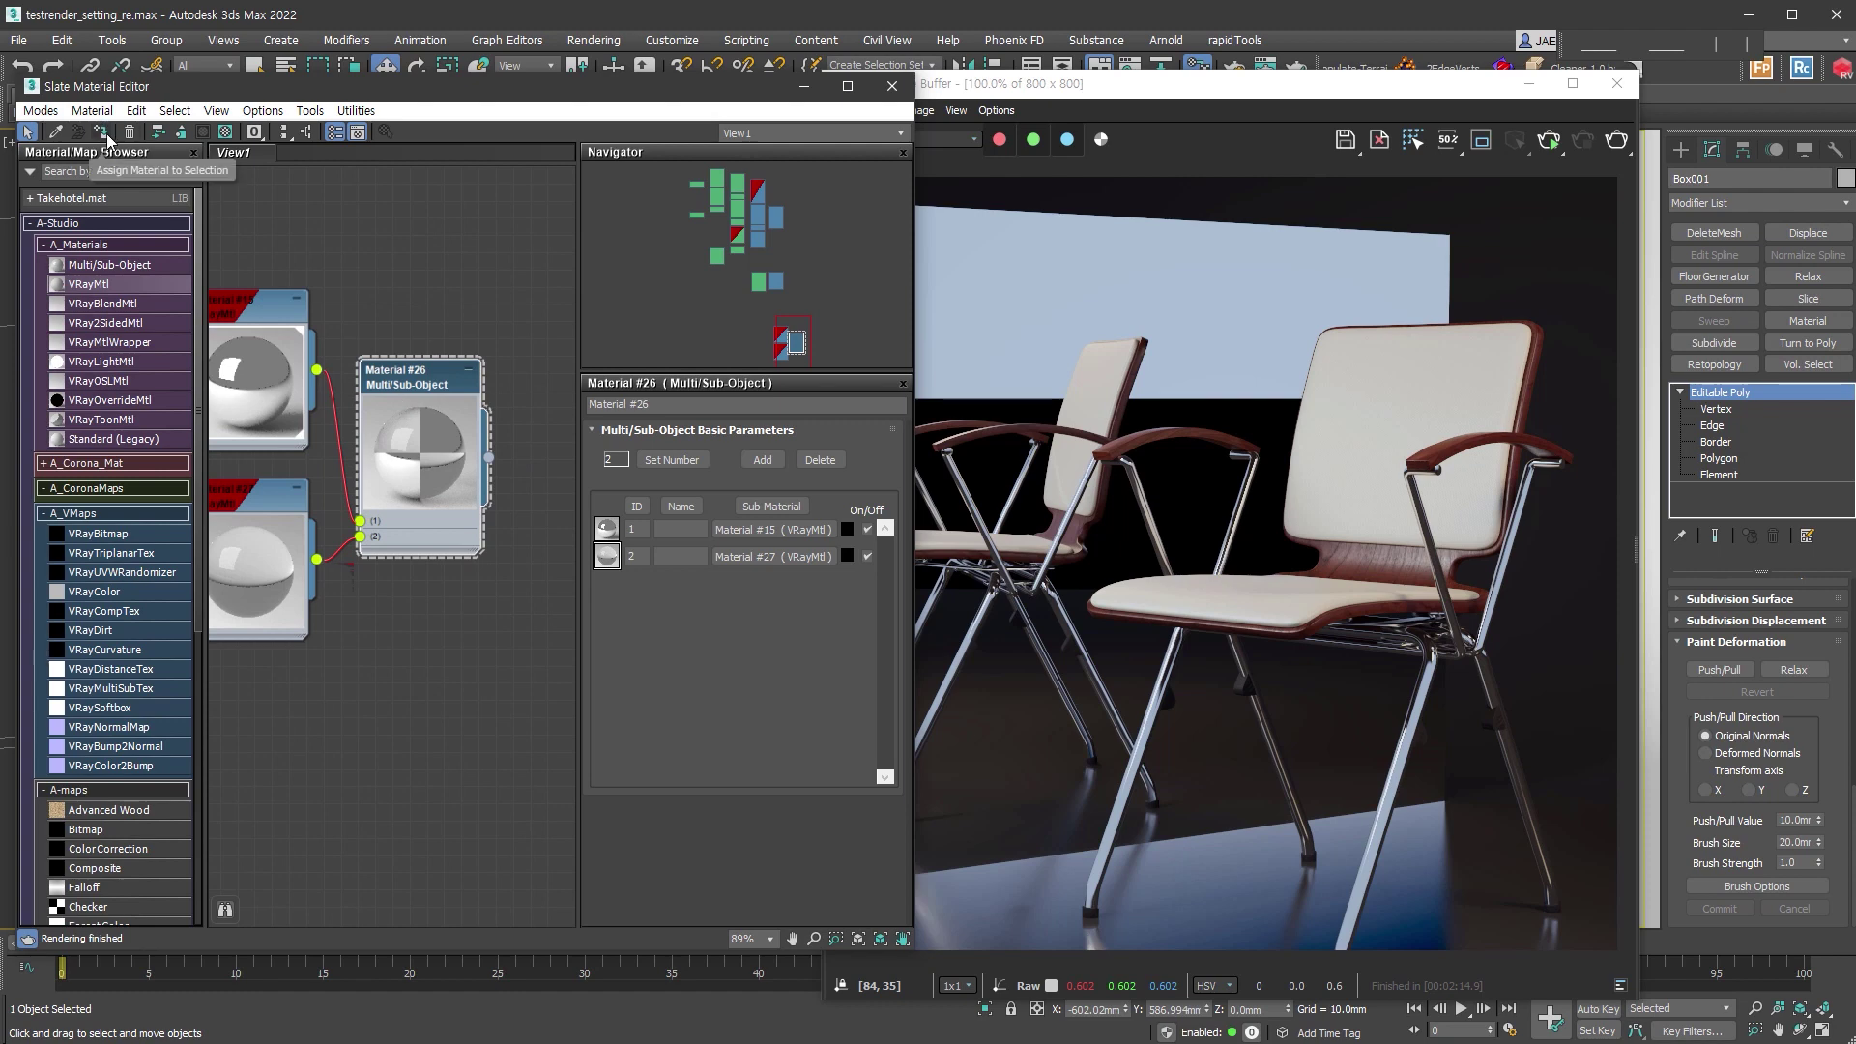
# Step: Name the Multi/Sub-Object material "mirror" and render the scene
pyautogui.write('mirror')
pyautogui.press('Return')
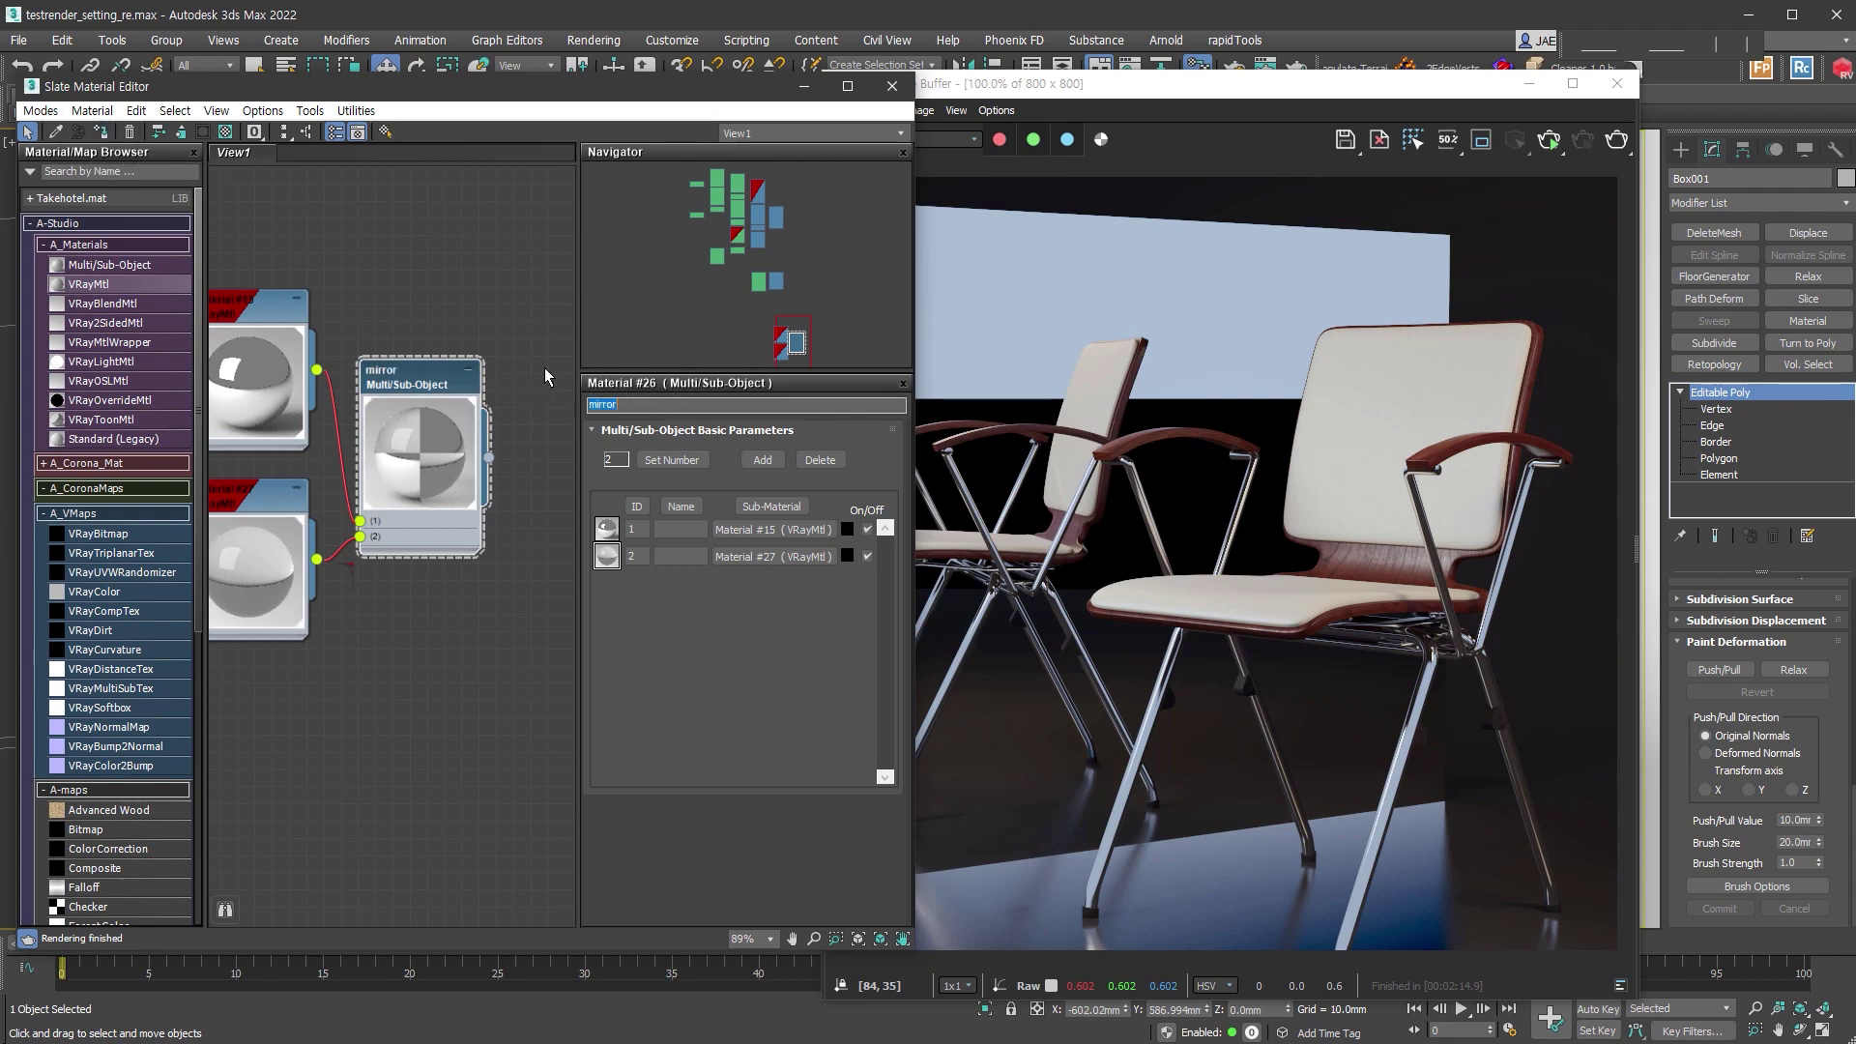
pyautogui.press('m')
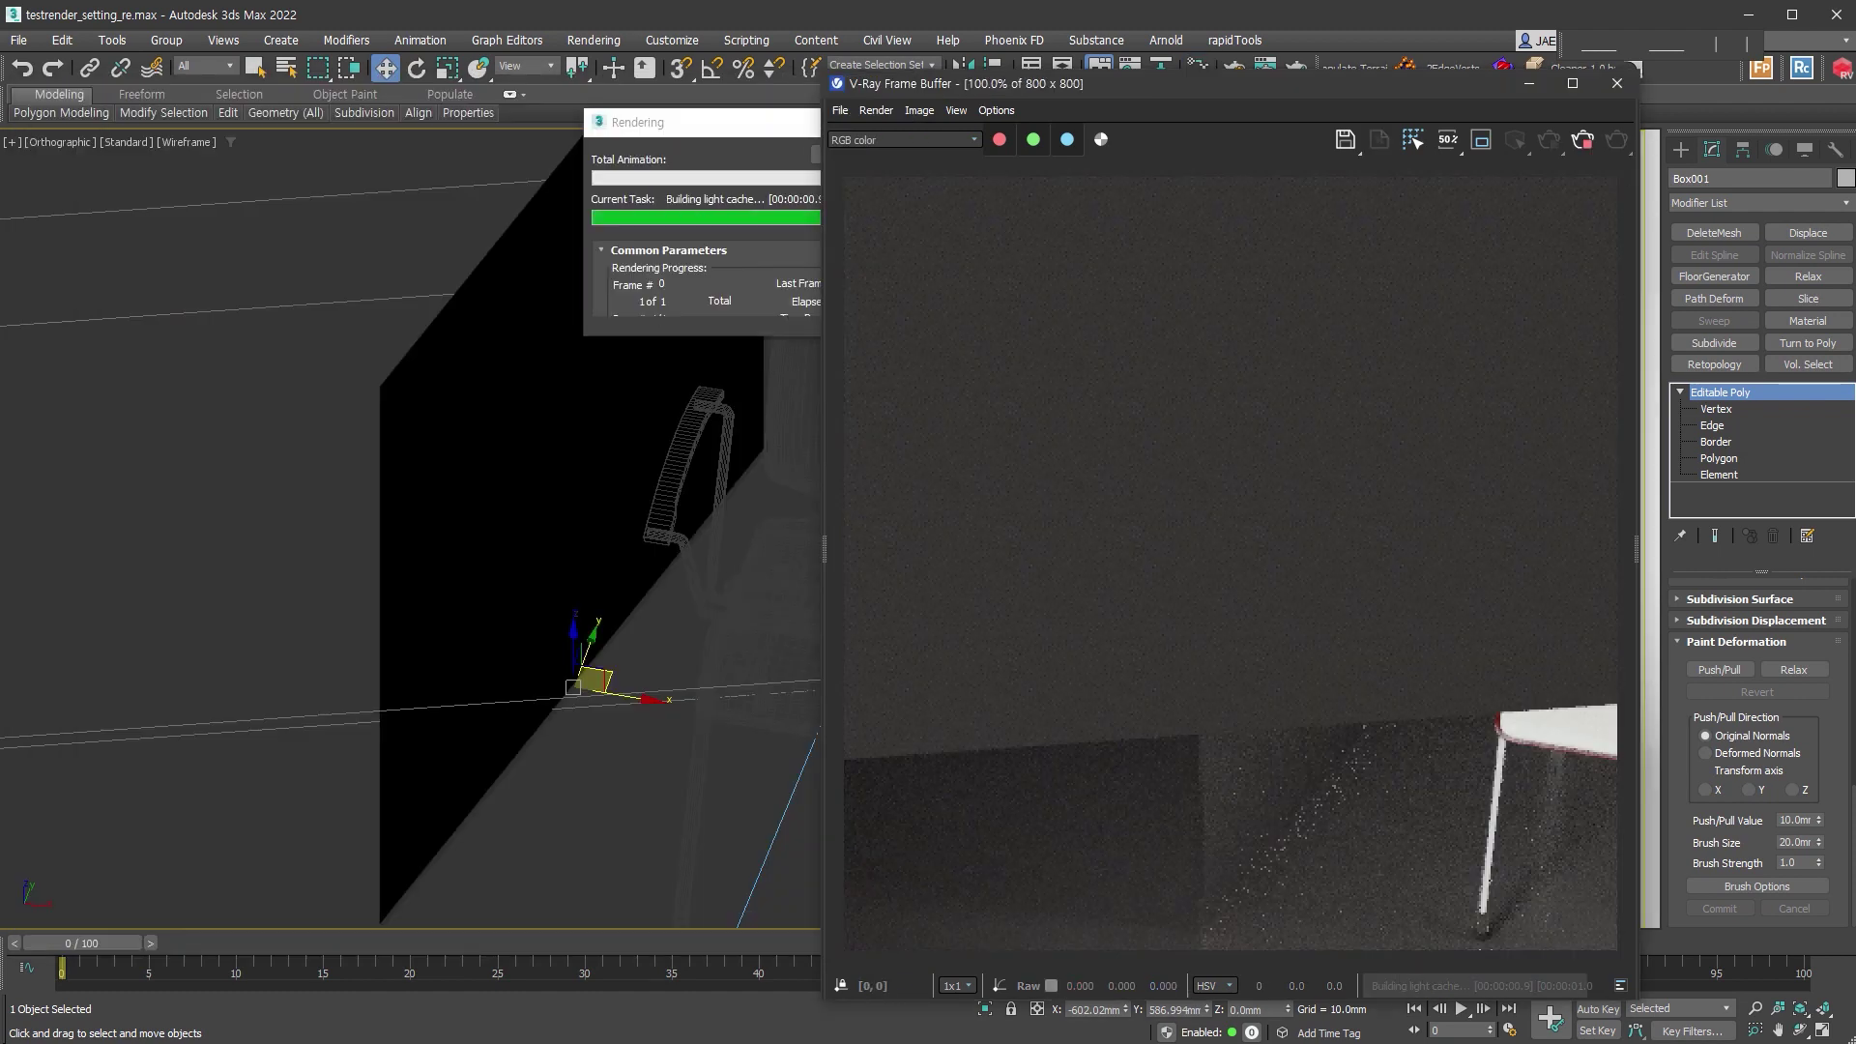
pyautogui.click(1615, 139)
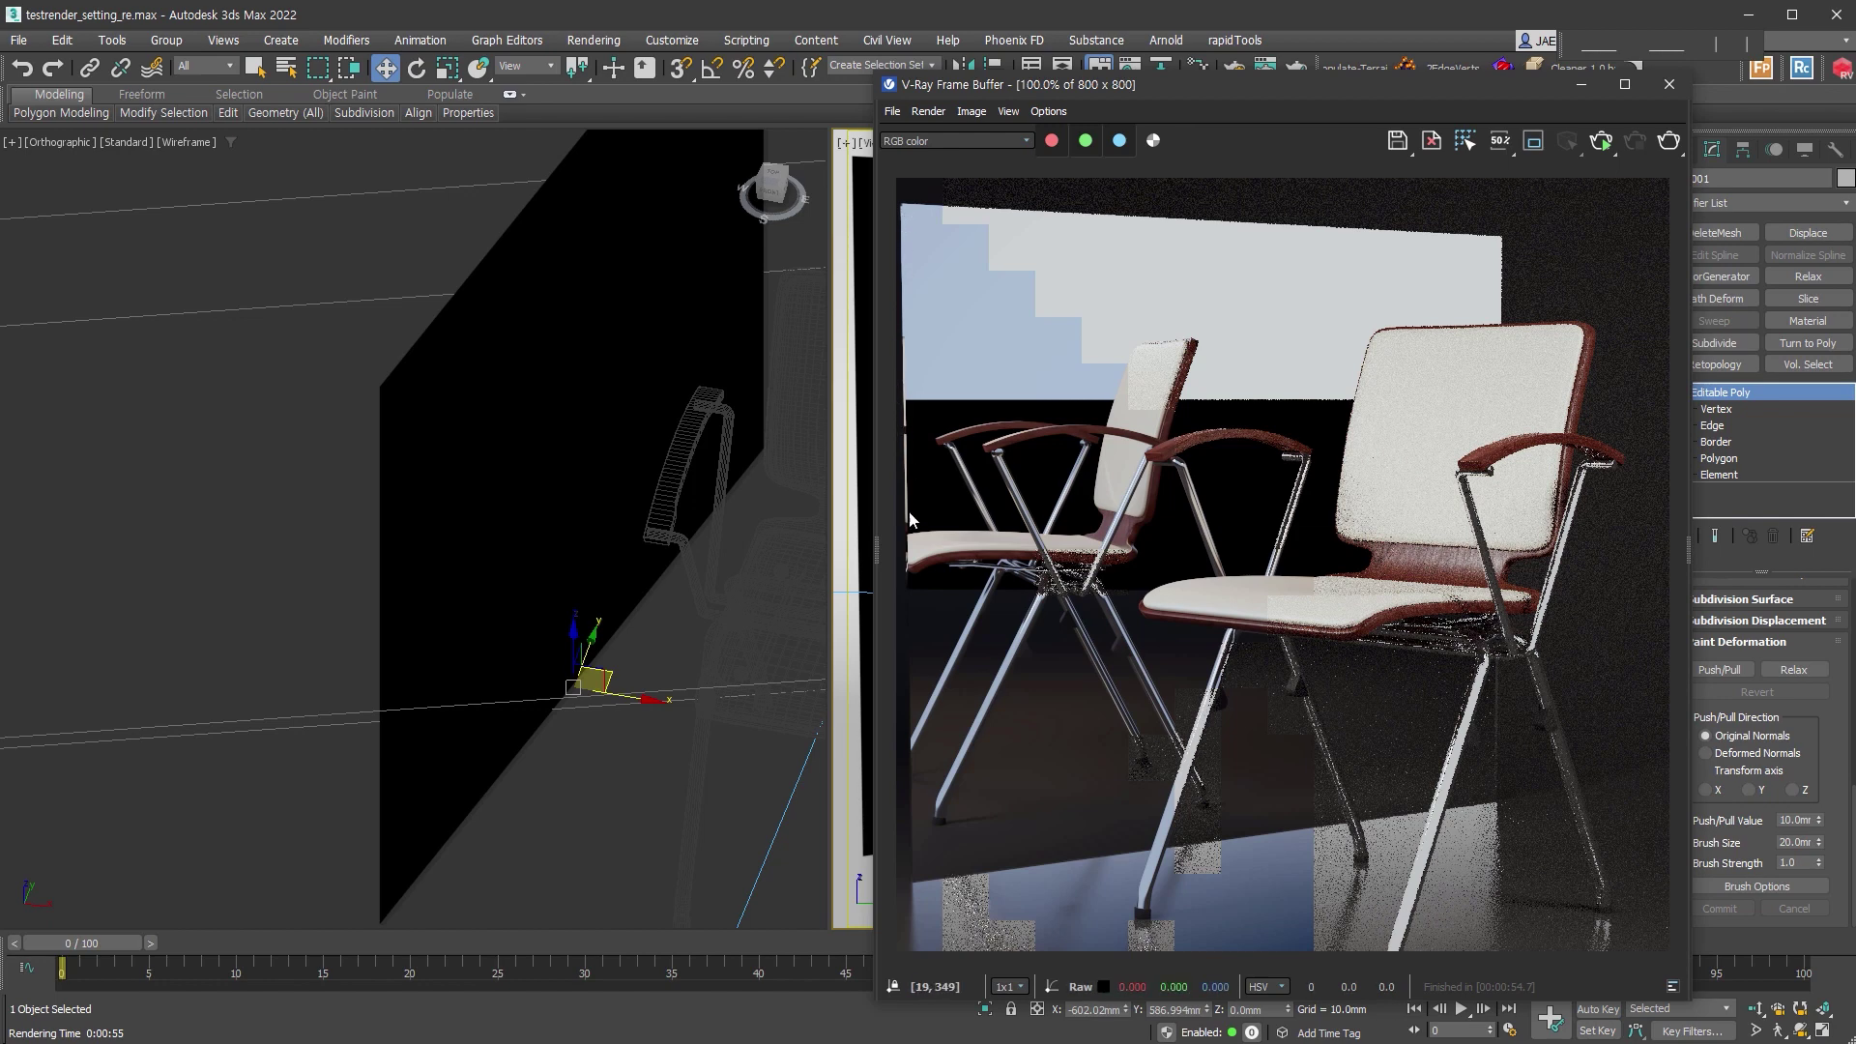
# Step: Set the reflection color of Material #15 to light gray with a value of 185
pyautogui.press('m')
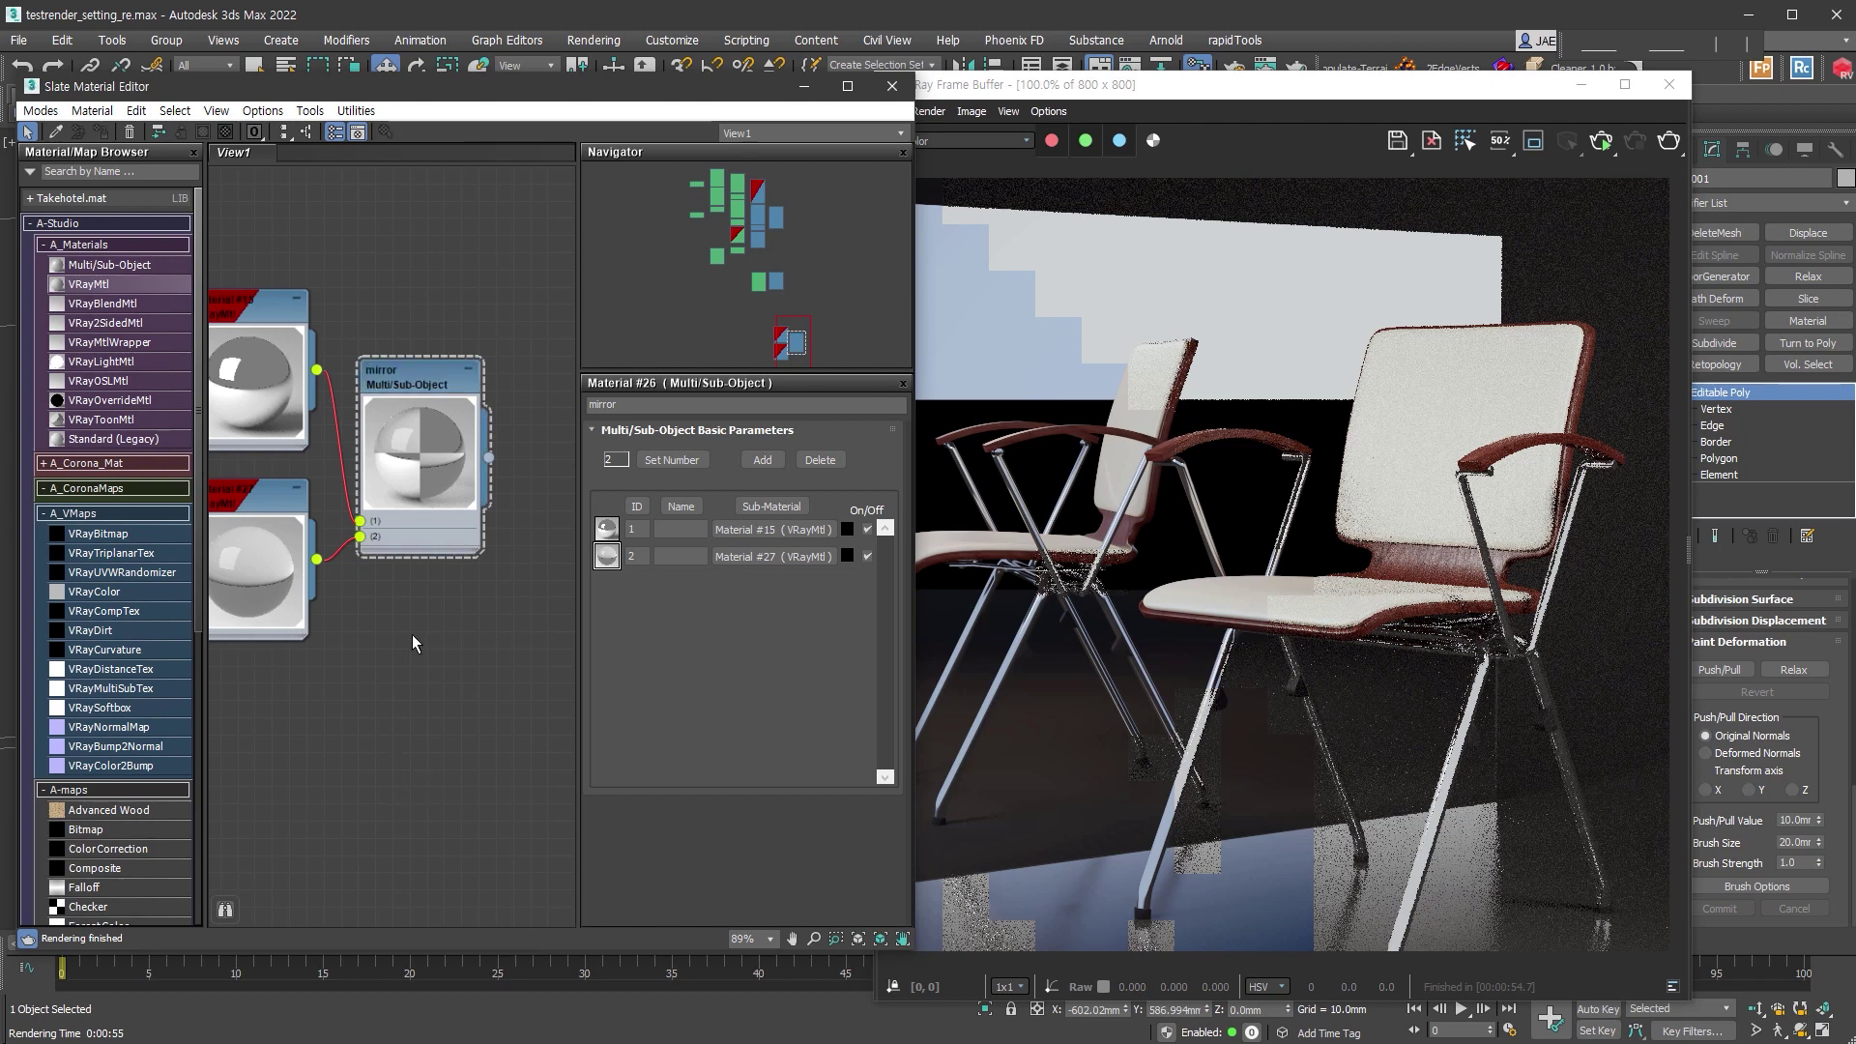
pyautogui.moveTo(407, 631); pyautogui.dragTo(440, 720, button='middle')
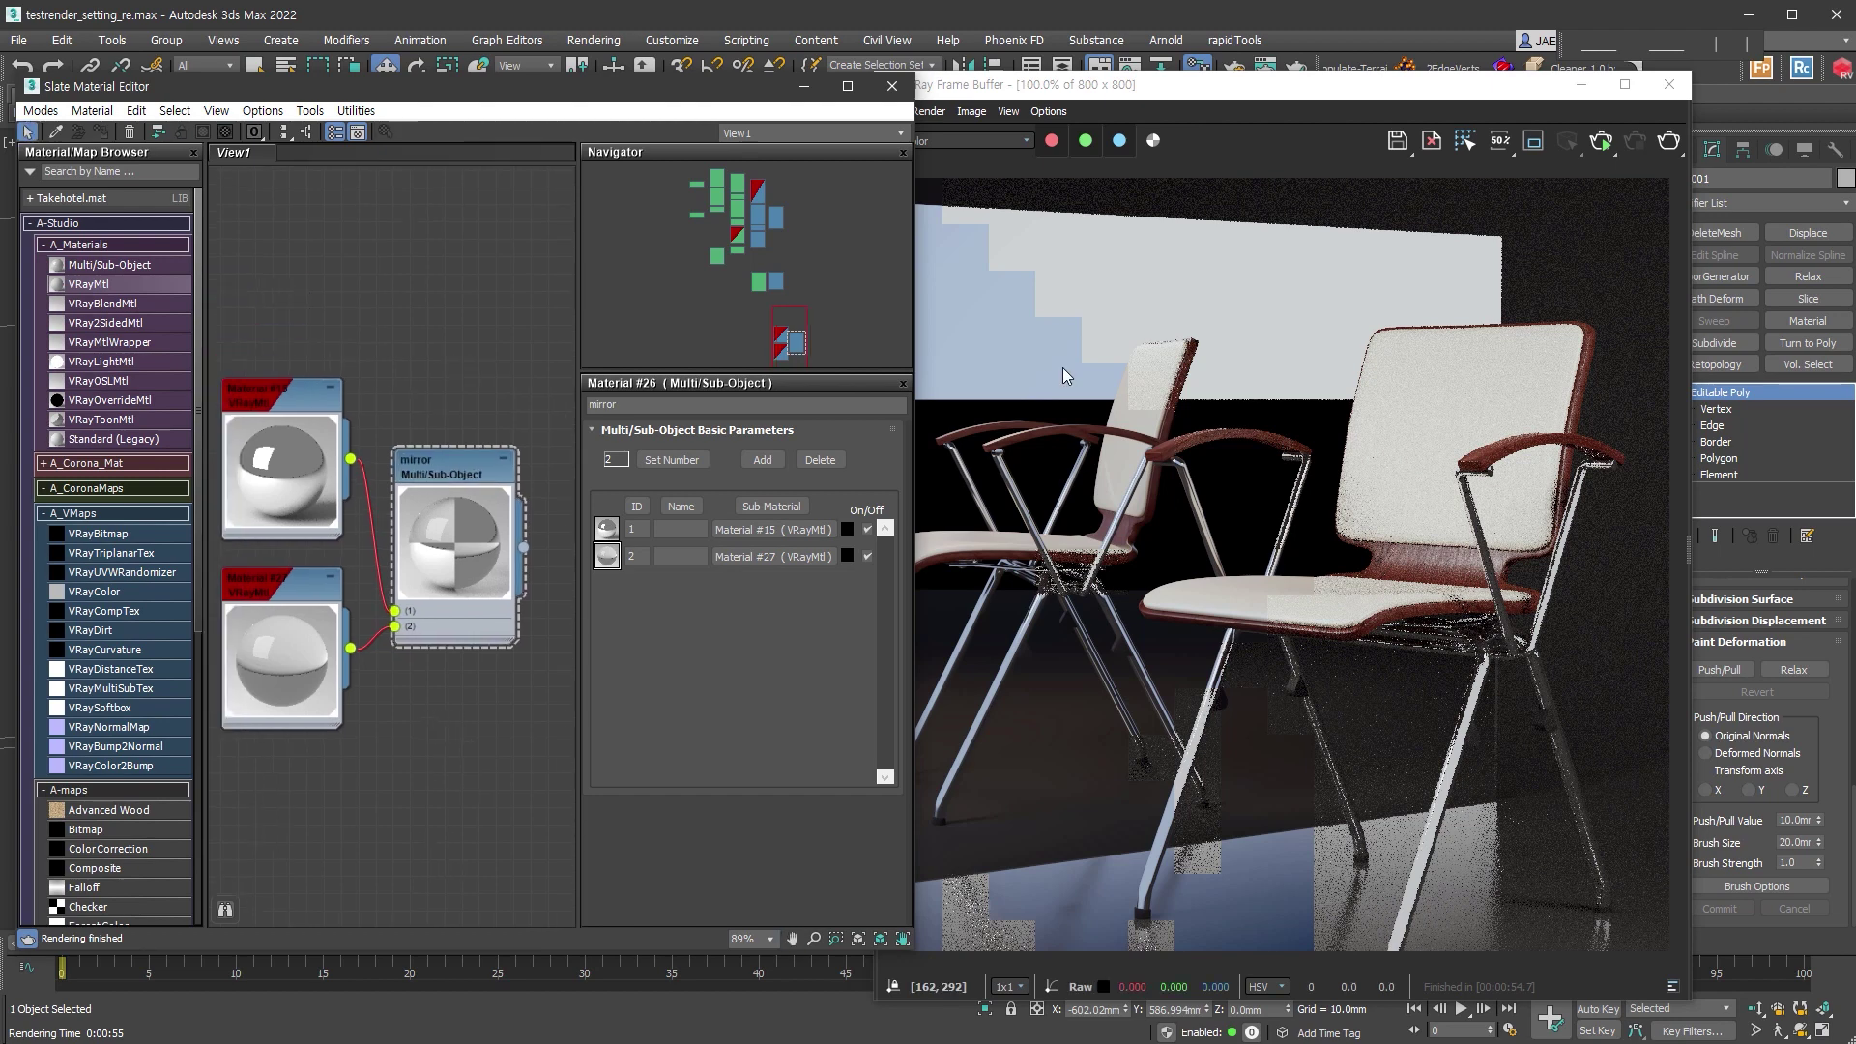
pyautogui.click(279, 406)
pyautogui.doubleClick(280, 406)
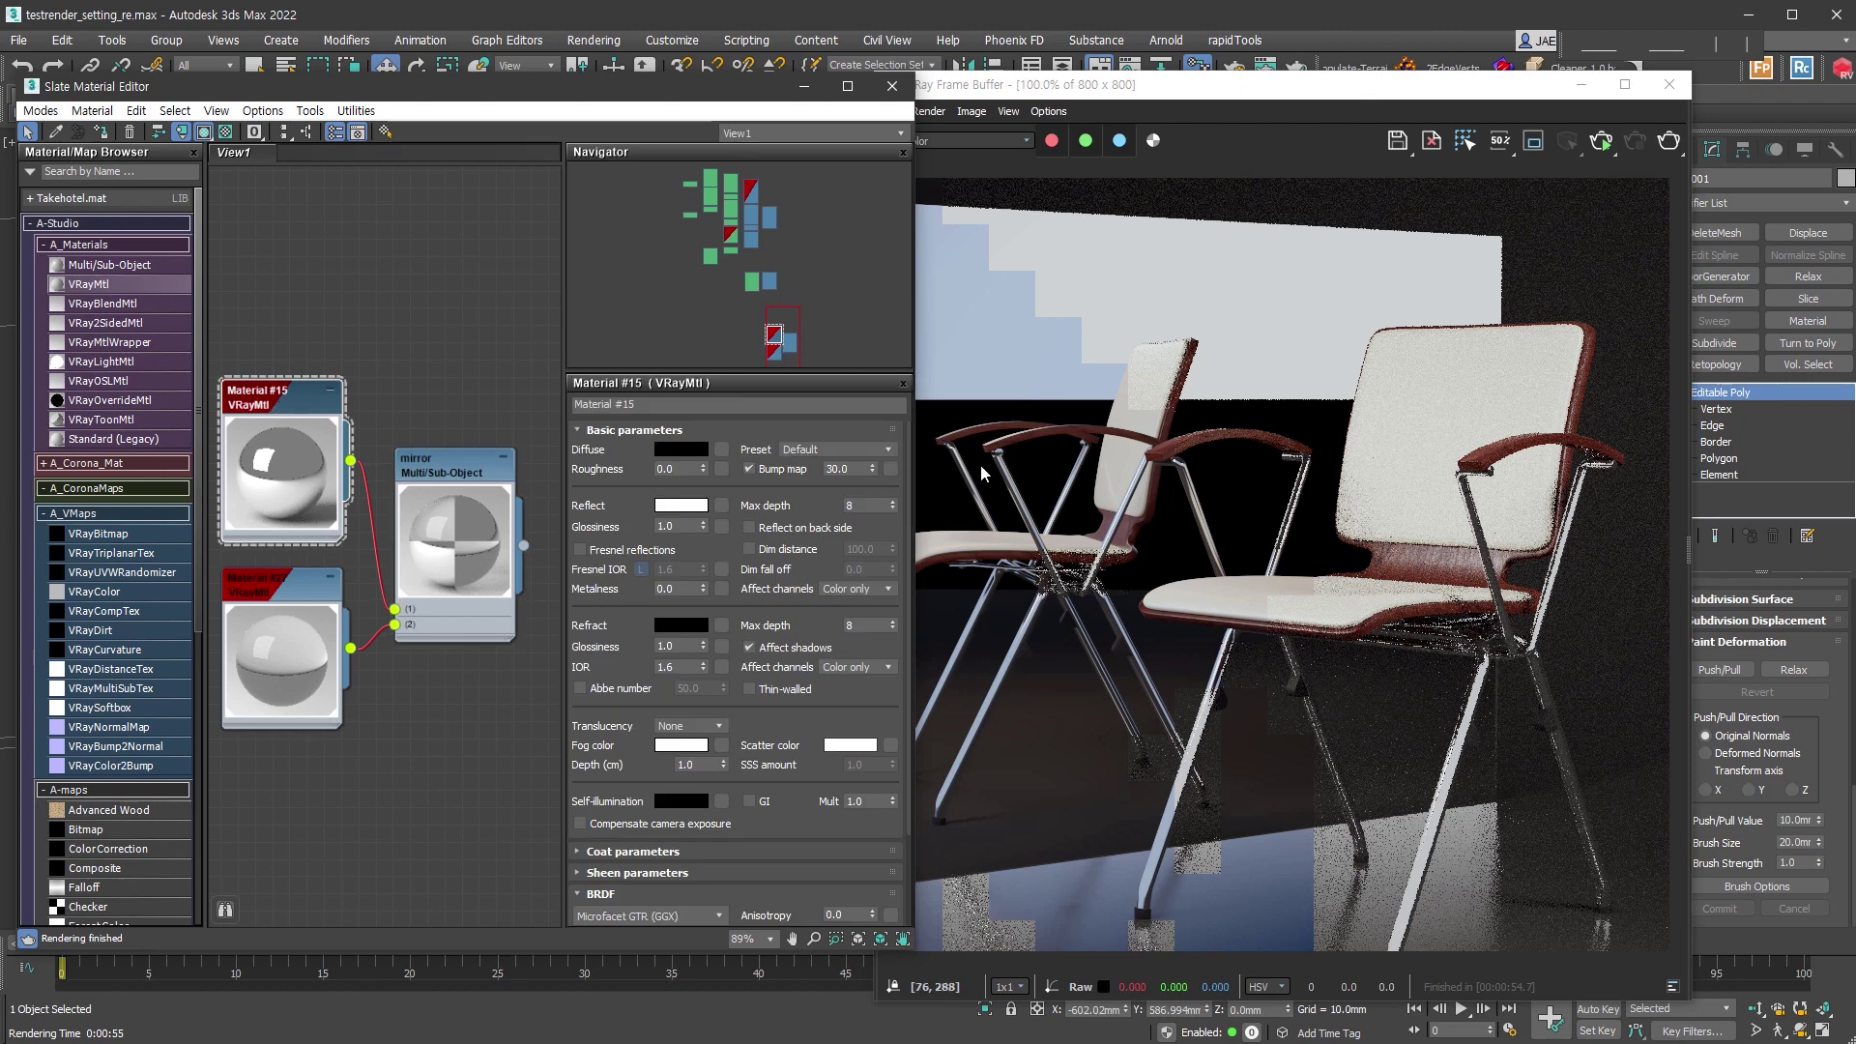
pyautogui.click(673, 507)
pyautogui.click(566, 396)
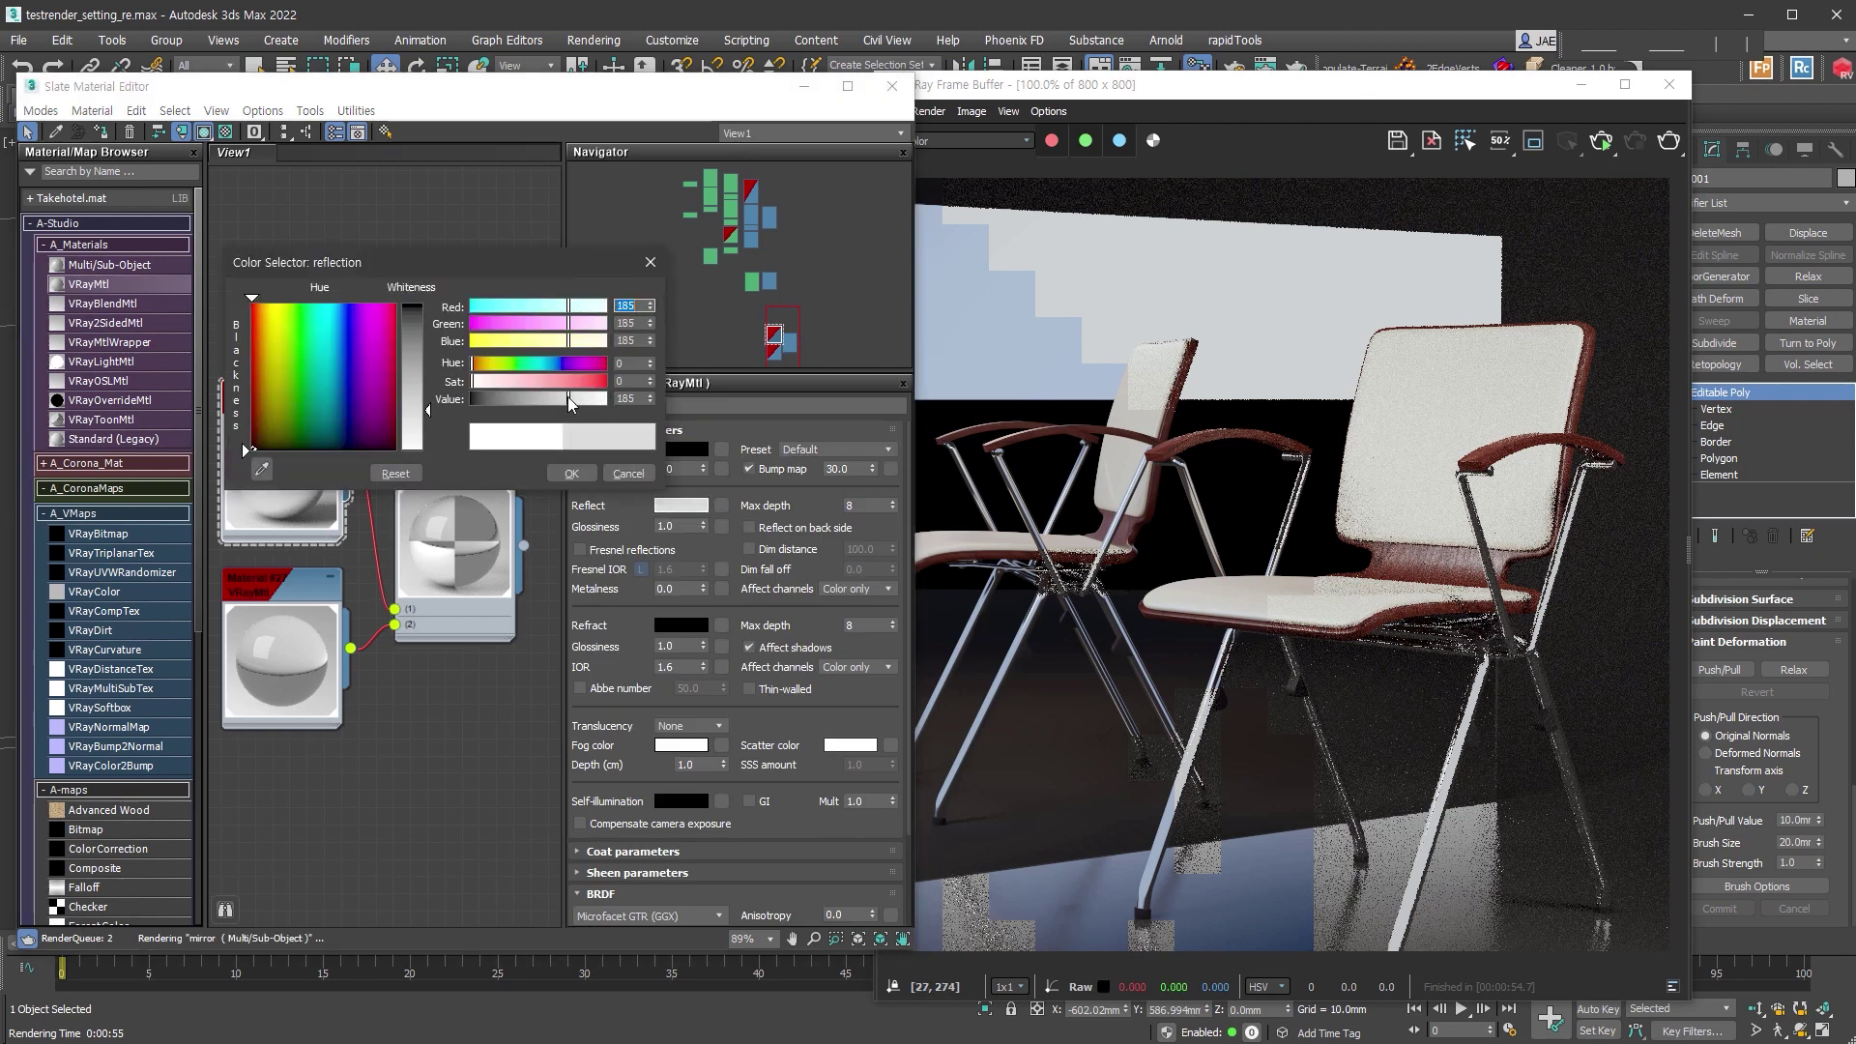
pyautogui.click(571, 473)
# Step: Set the fog color of Material #27 to a light gray with a value of 221 and render the scene again
pyautogui.doubleClick(261, 594)
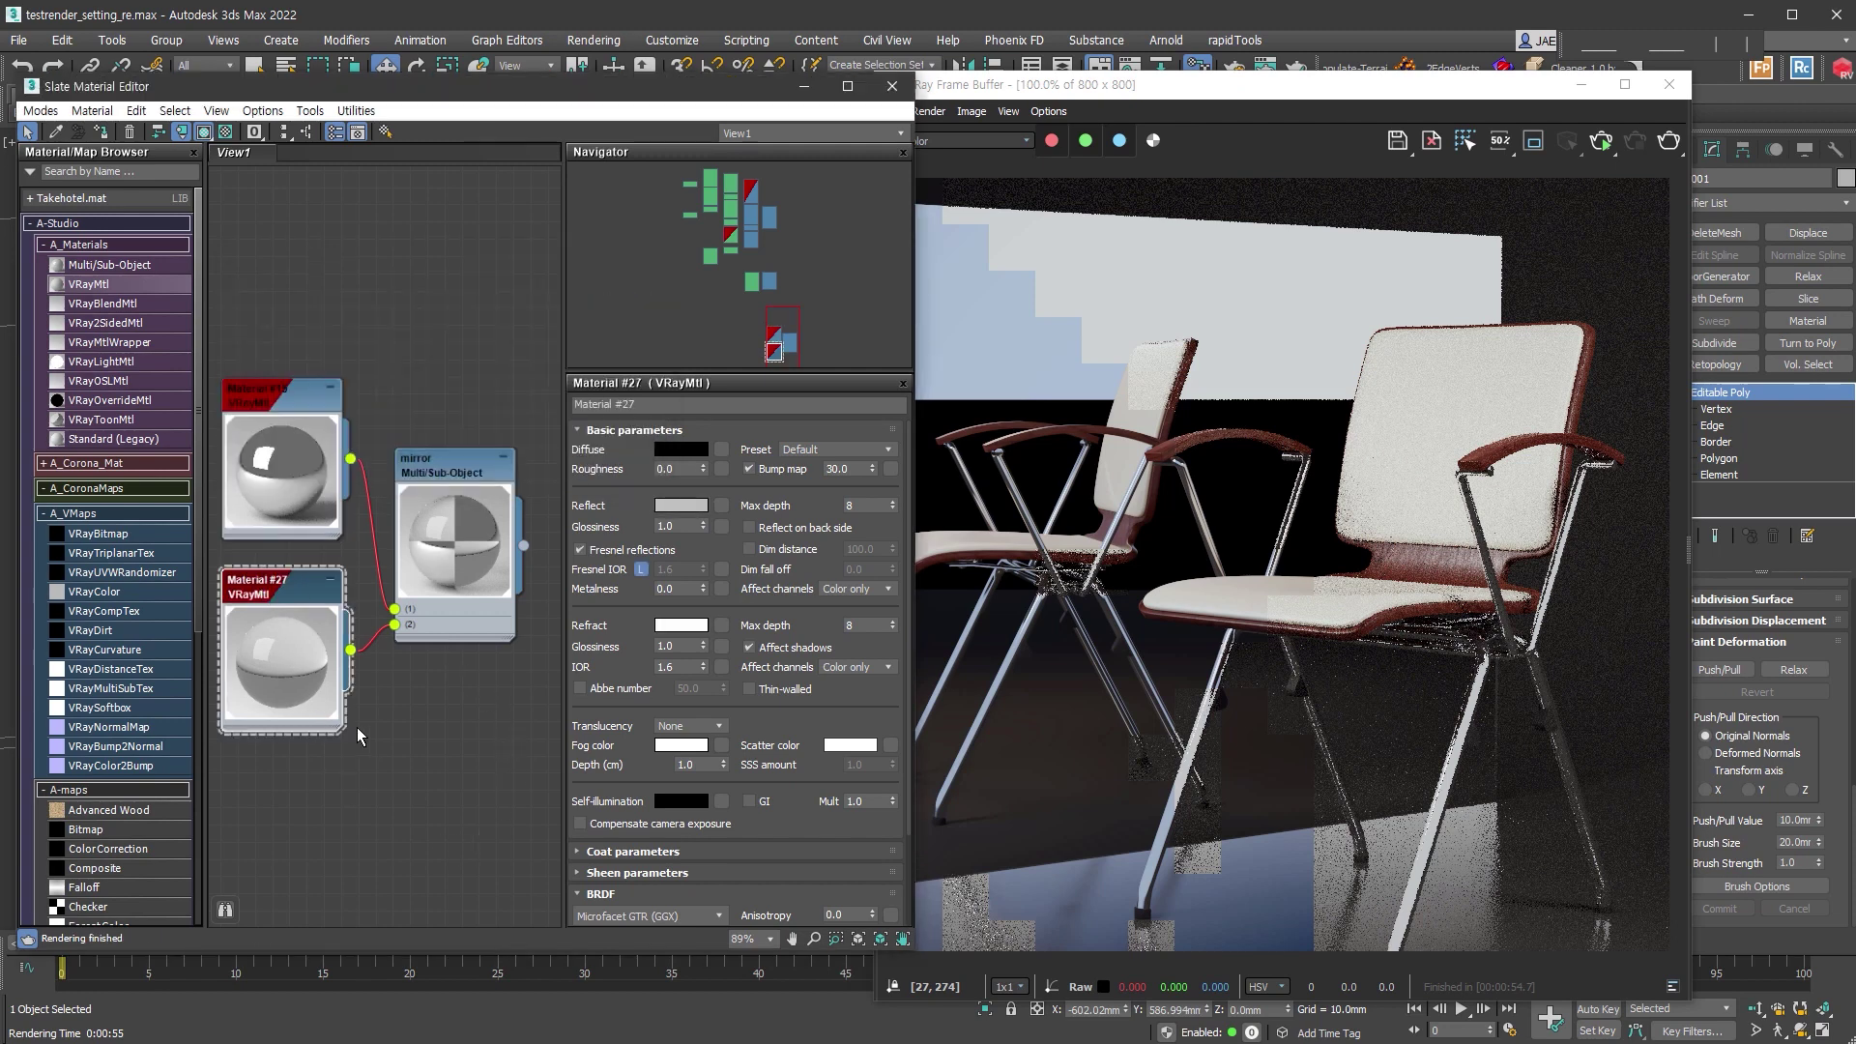
pyautogui.click(681, 745)
pyautogui.moveTo(592, 645); pyautogui.dragTo(607, 645)
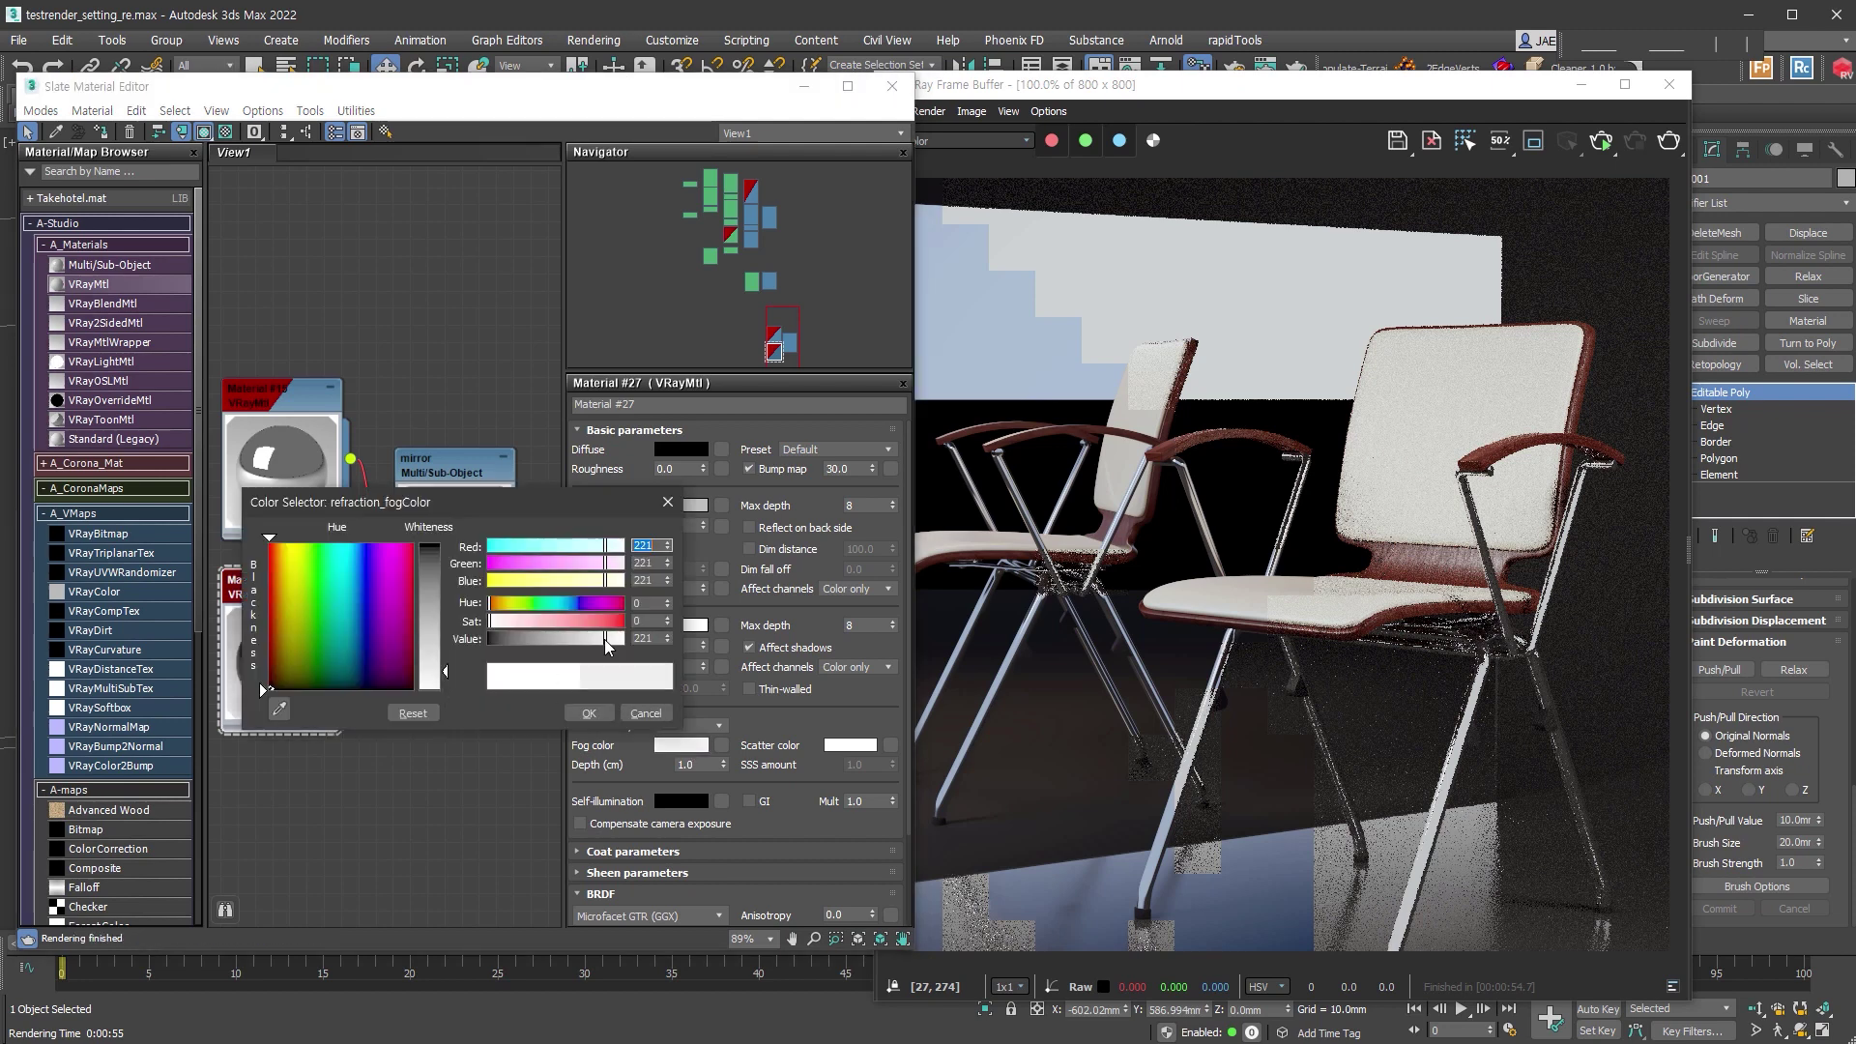
pyautogui.click(588, 713)
pyautogui.click(704, 764)
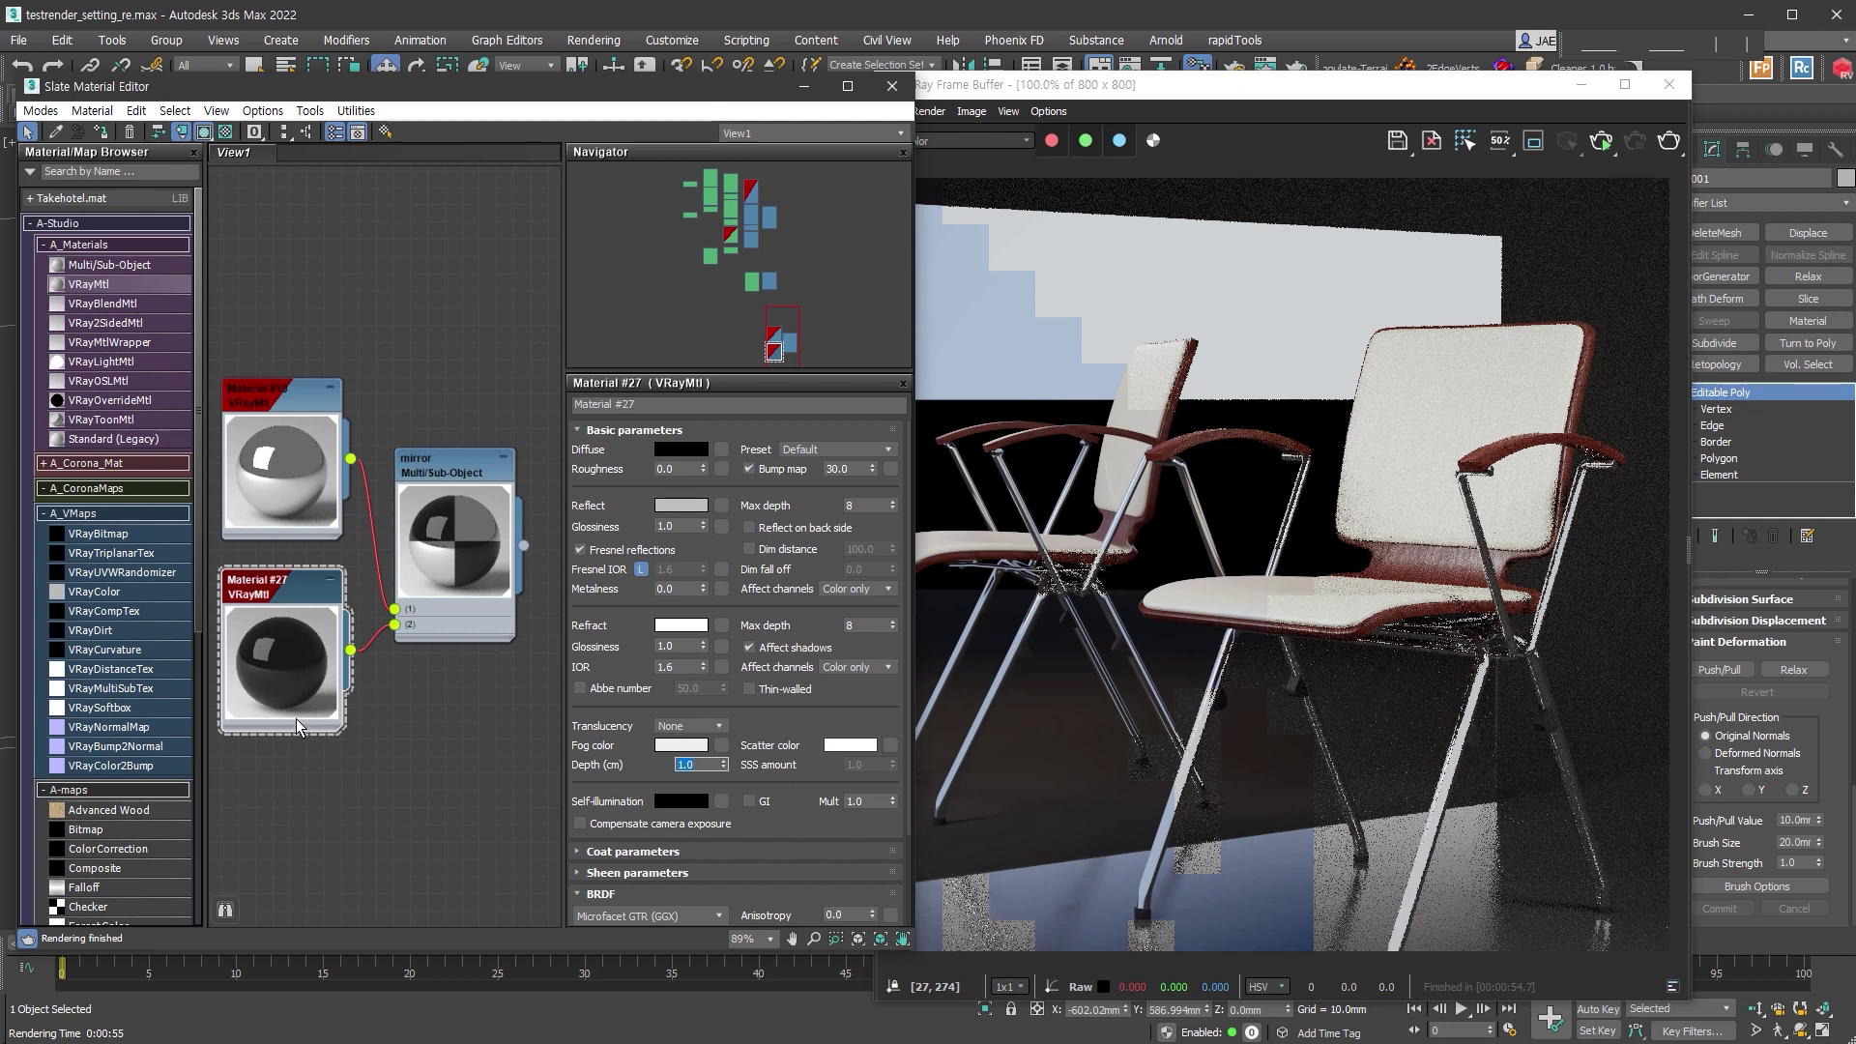
pyautogui.click(644, 770)
pyautogui.hotkey('shift', 'q')
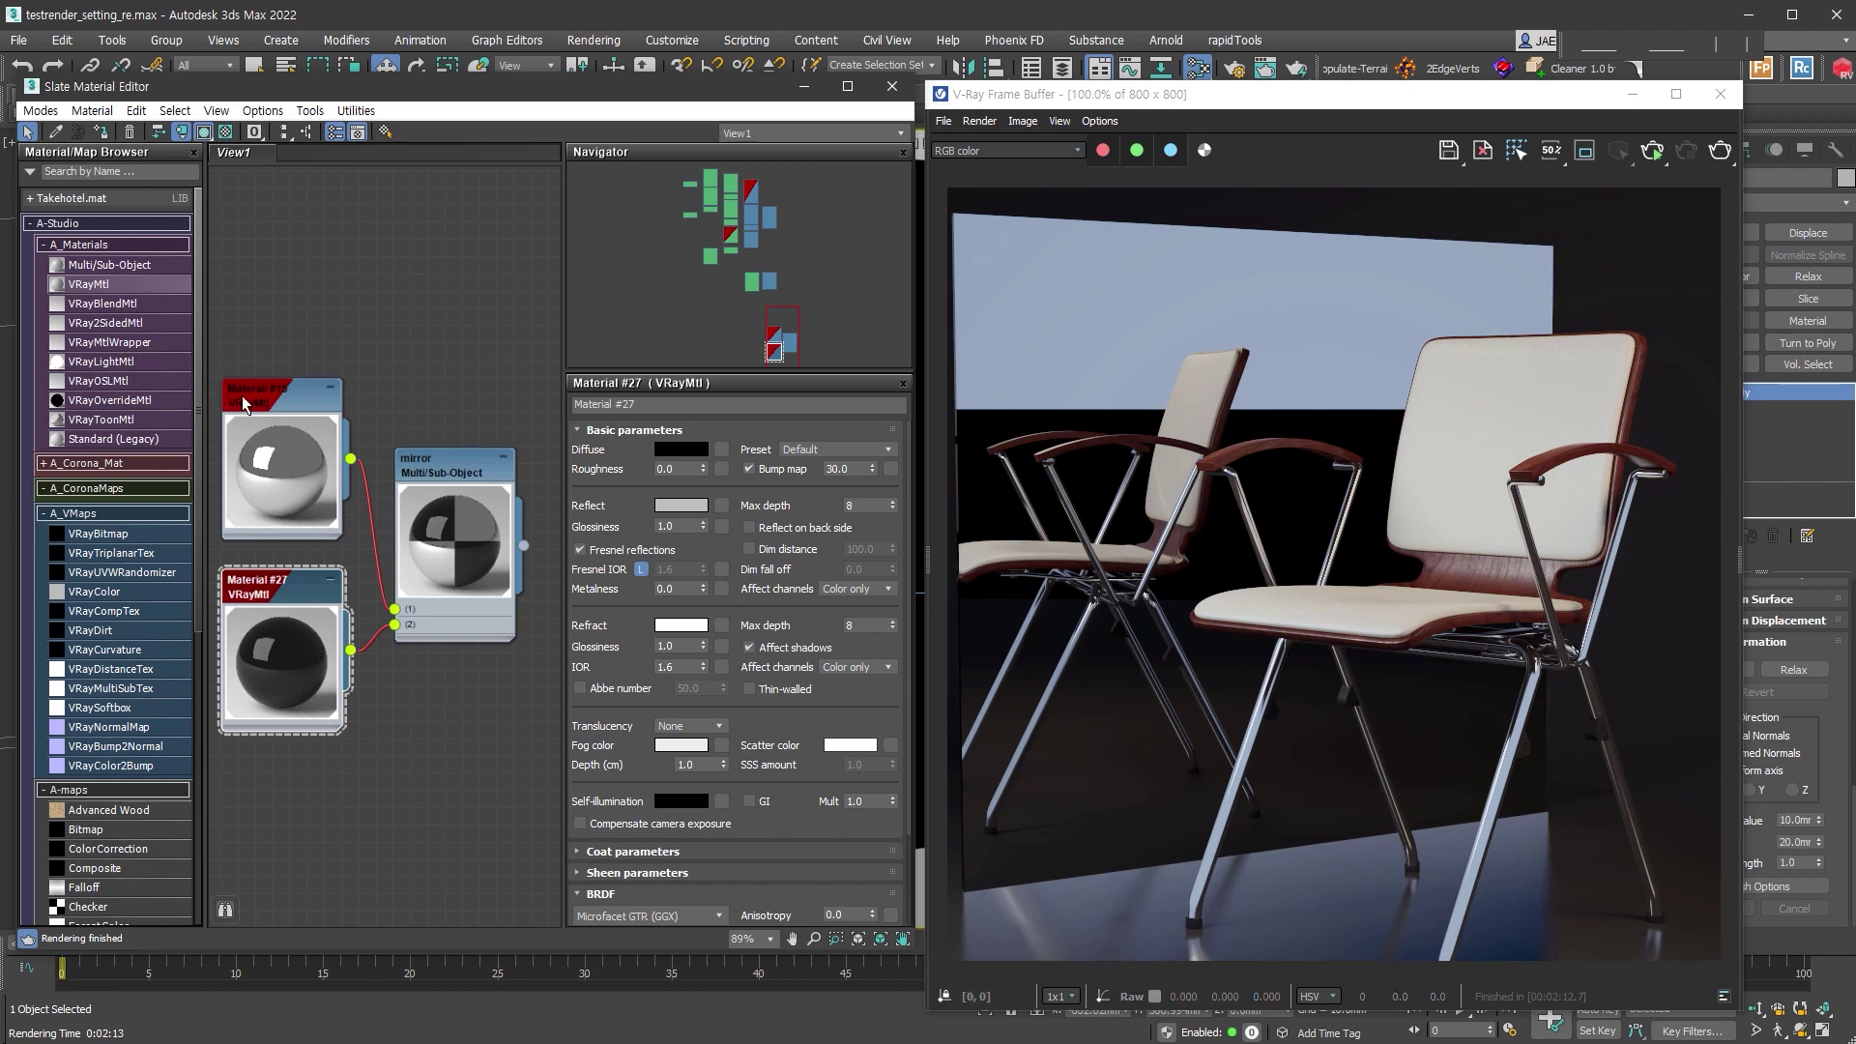
# Step: Darken the reflection color of Material #15 to a medium gray
pyautogui.click(270, 418)
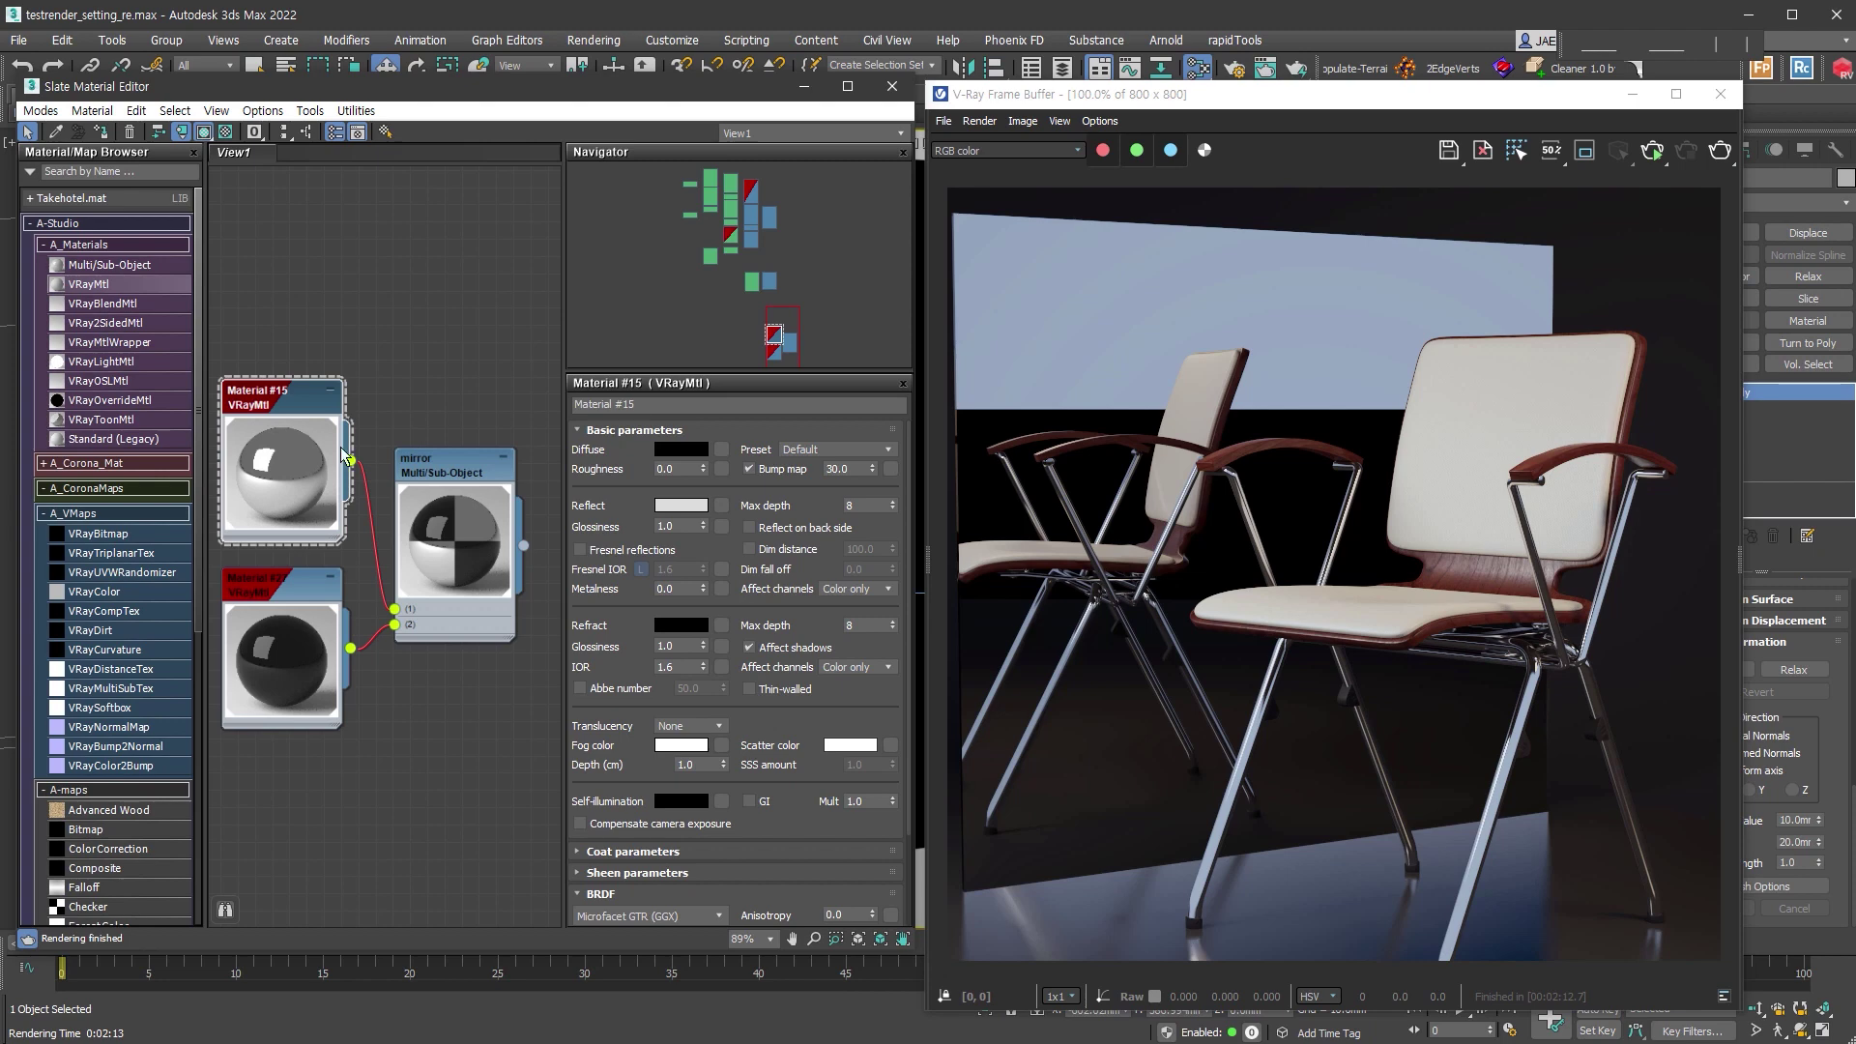
pyautogui.click(673, 506)
pyautogui.moveTo(553, 396); pyautogui.dragTo(519, 398)
pyautogui.click(578, 471)
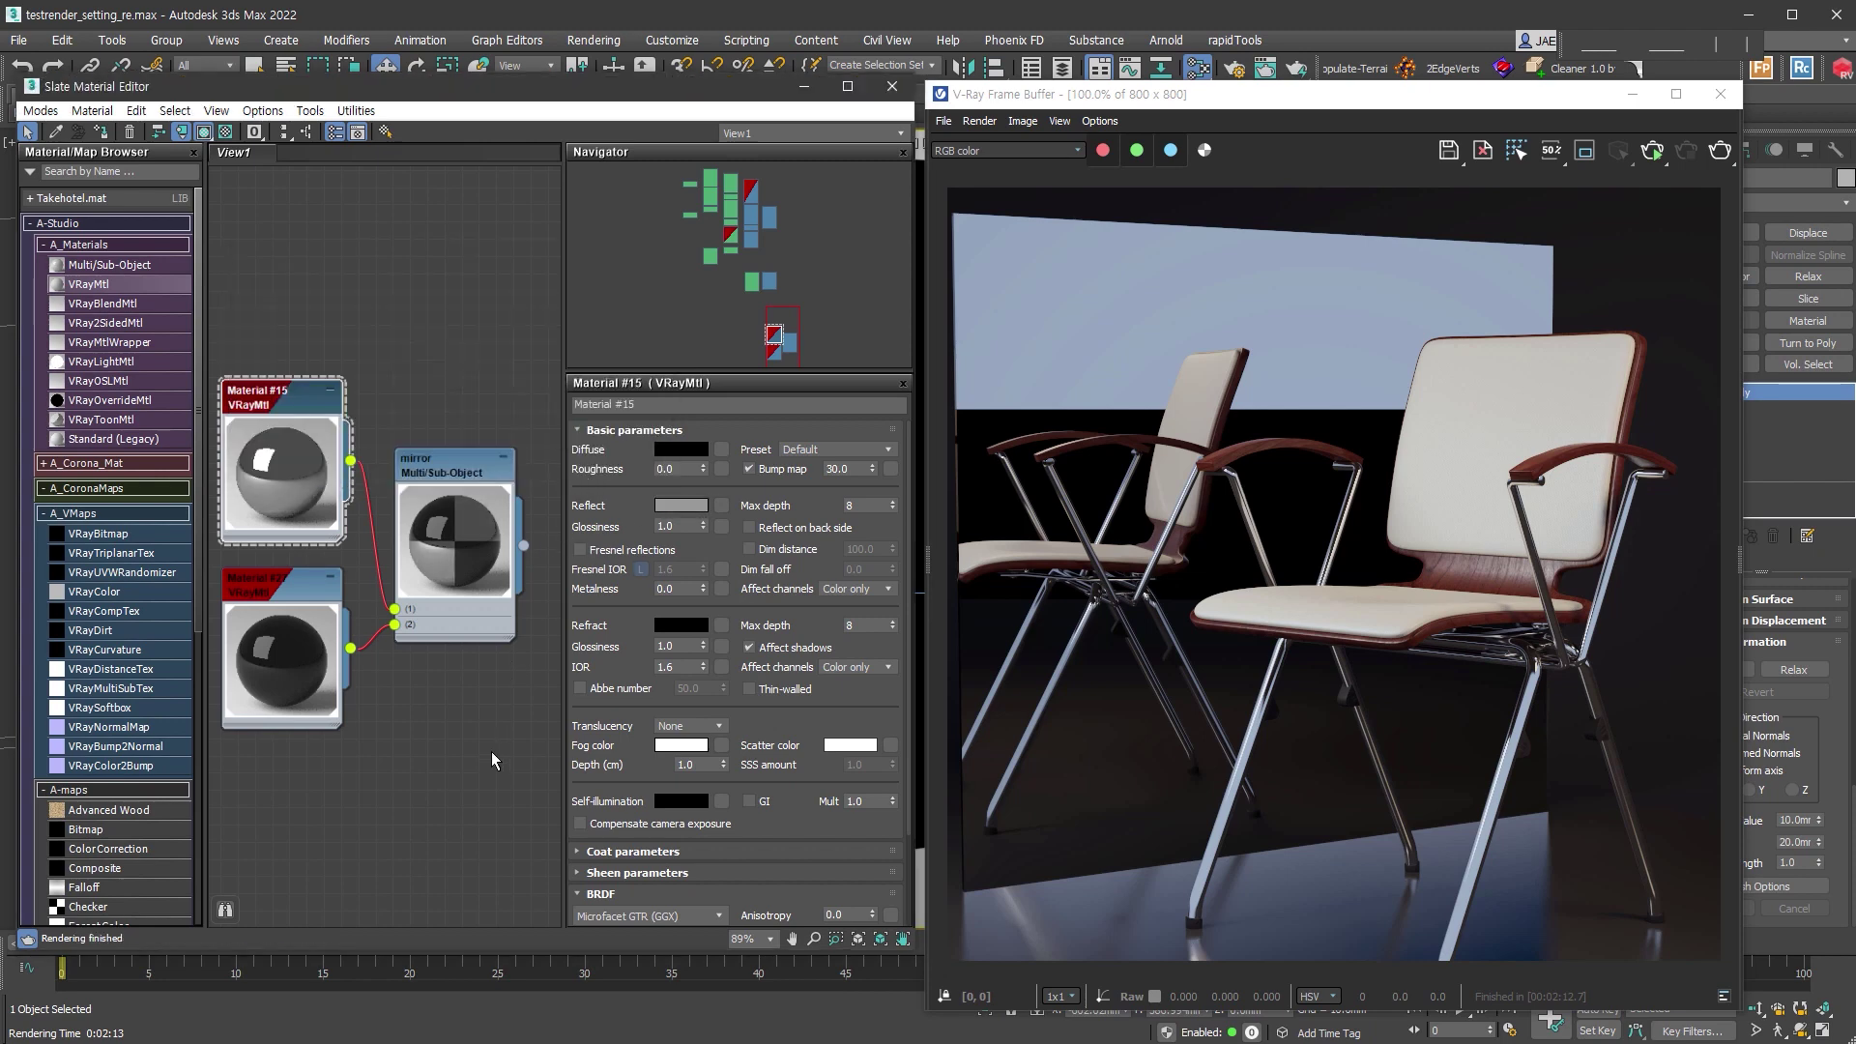
# Step: Set the reflection color of Material #27 to a darker gray with a value of 64
pyautogui.click(300, 593)
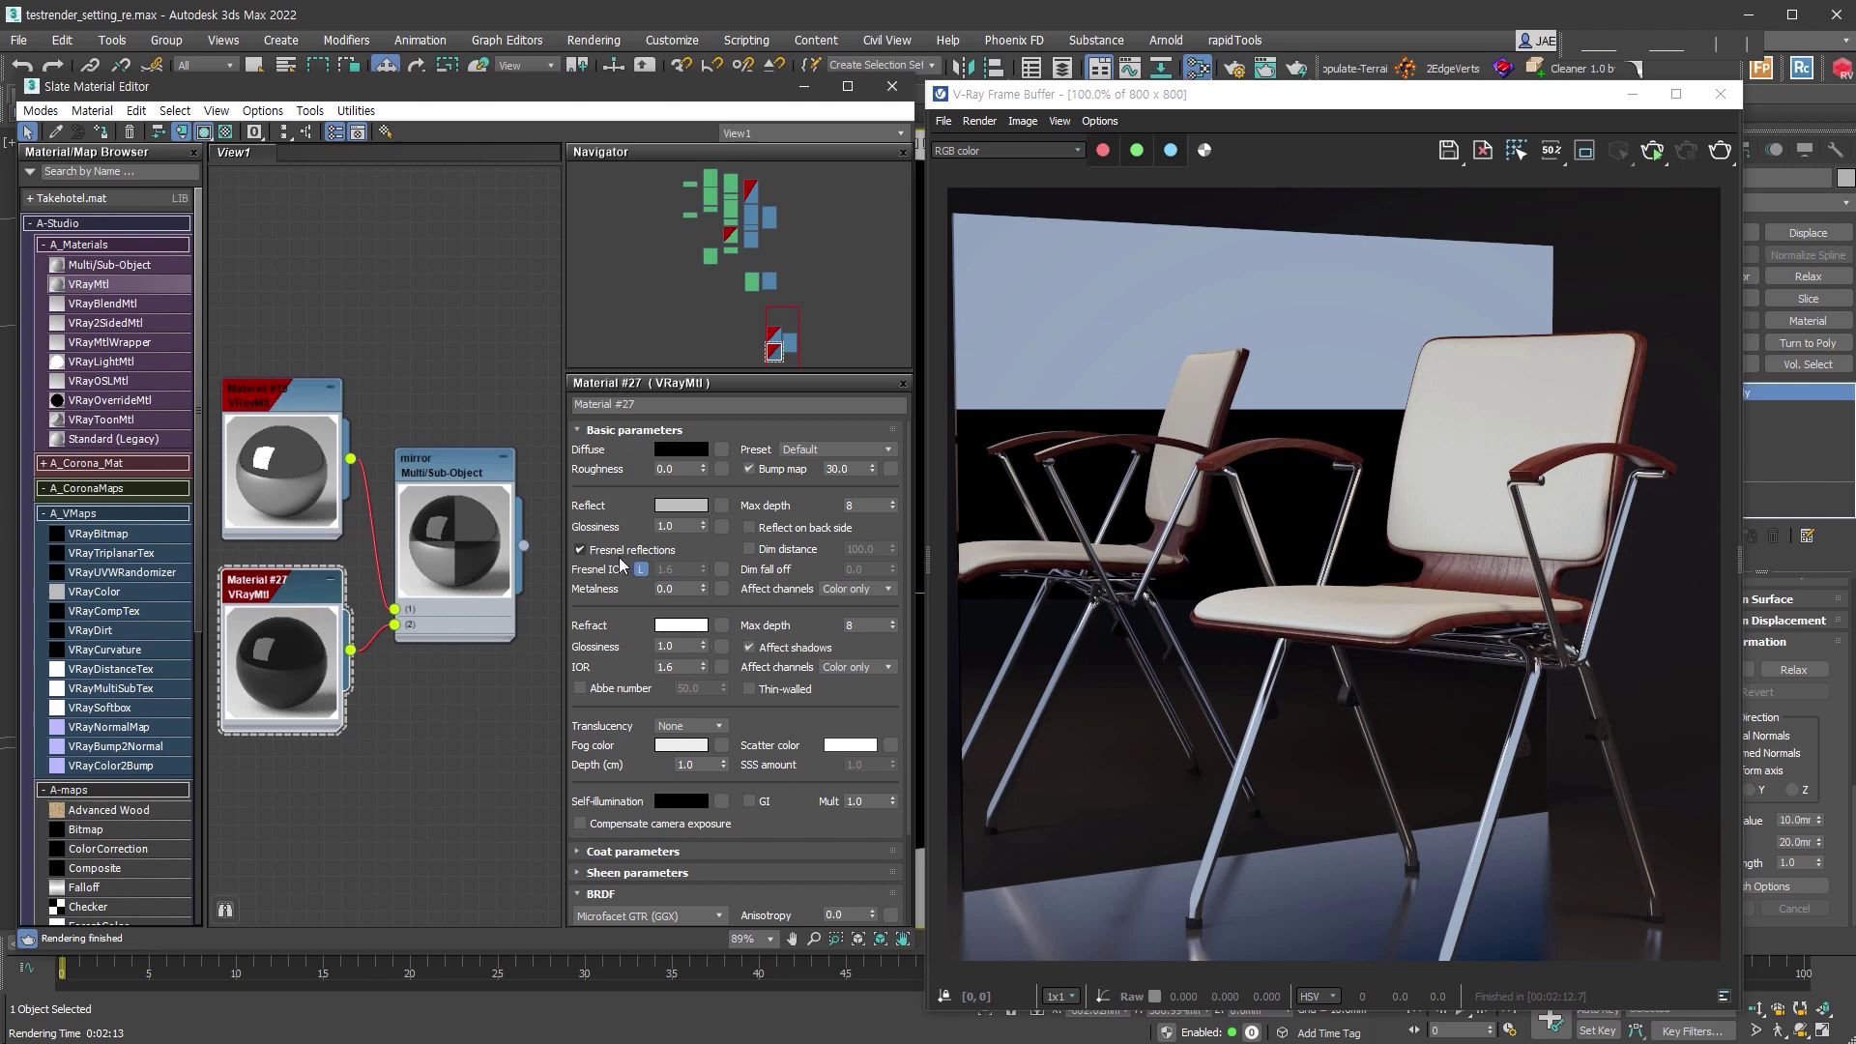
pyautogui.moveTo(619, 564)
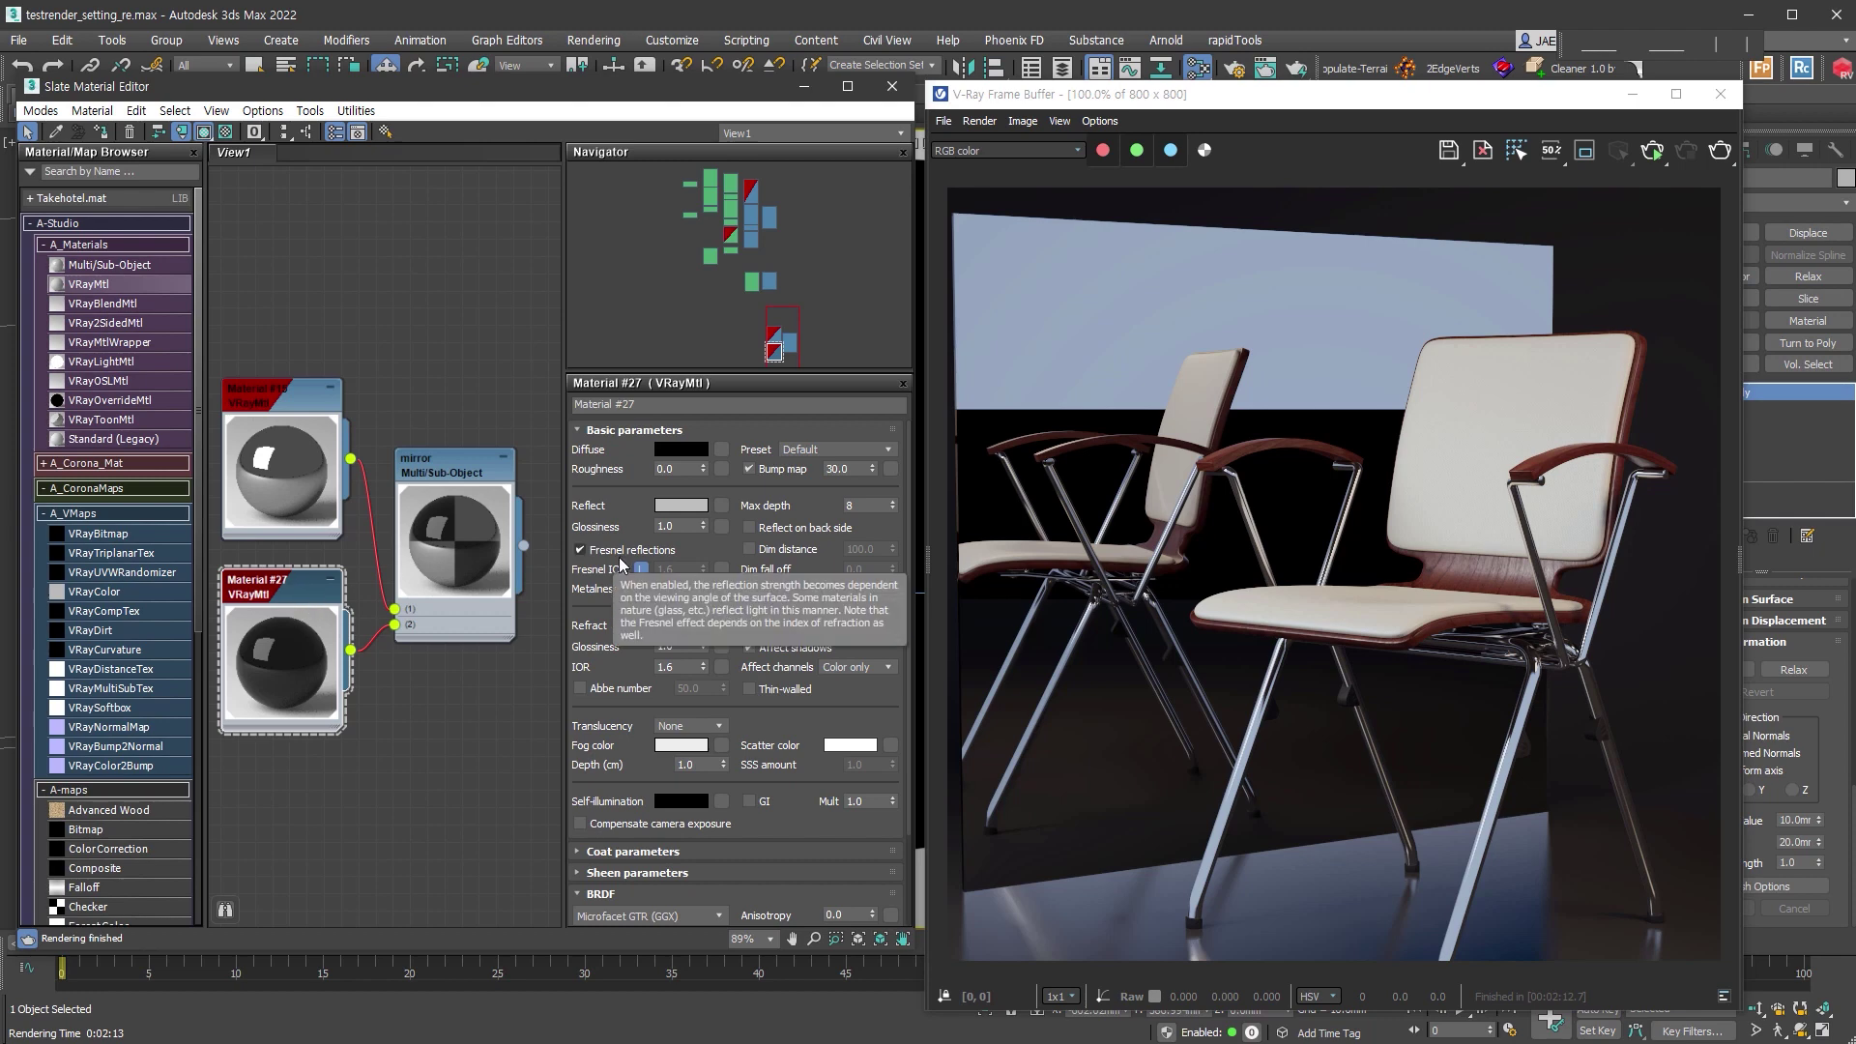
pyautogui.click(691, 510)
pyautogui.click(685, 507)
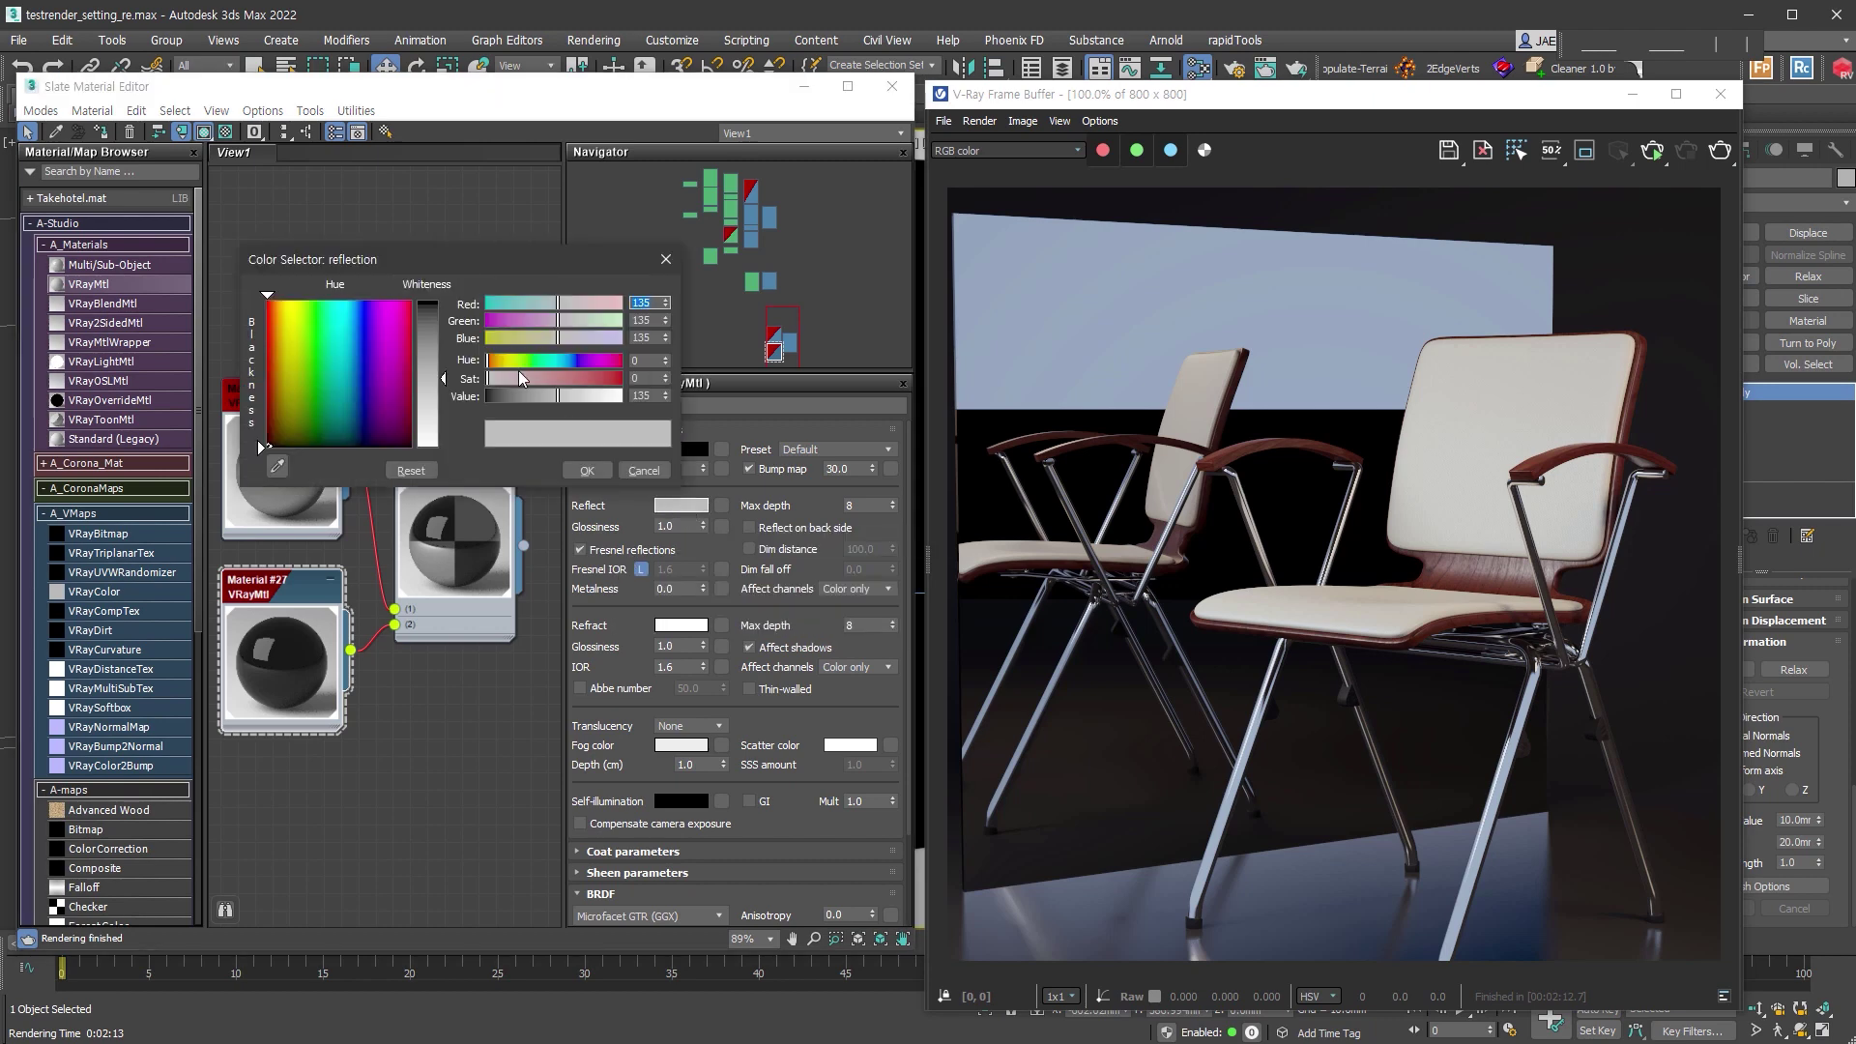
pyautogui.click(519, 396)
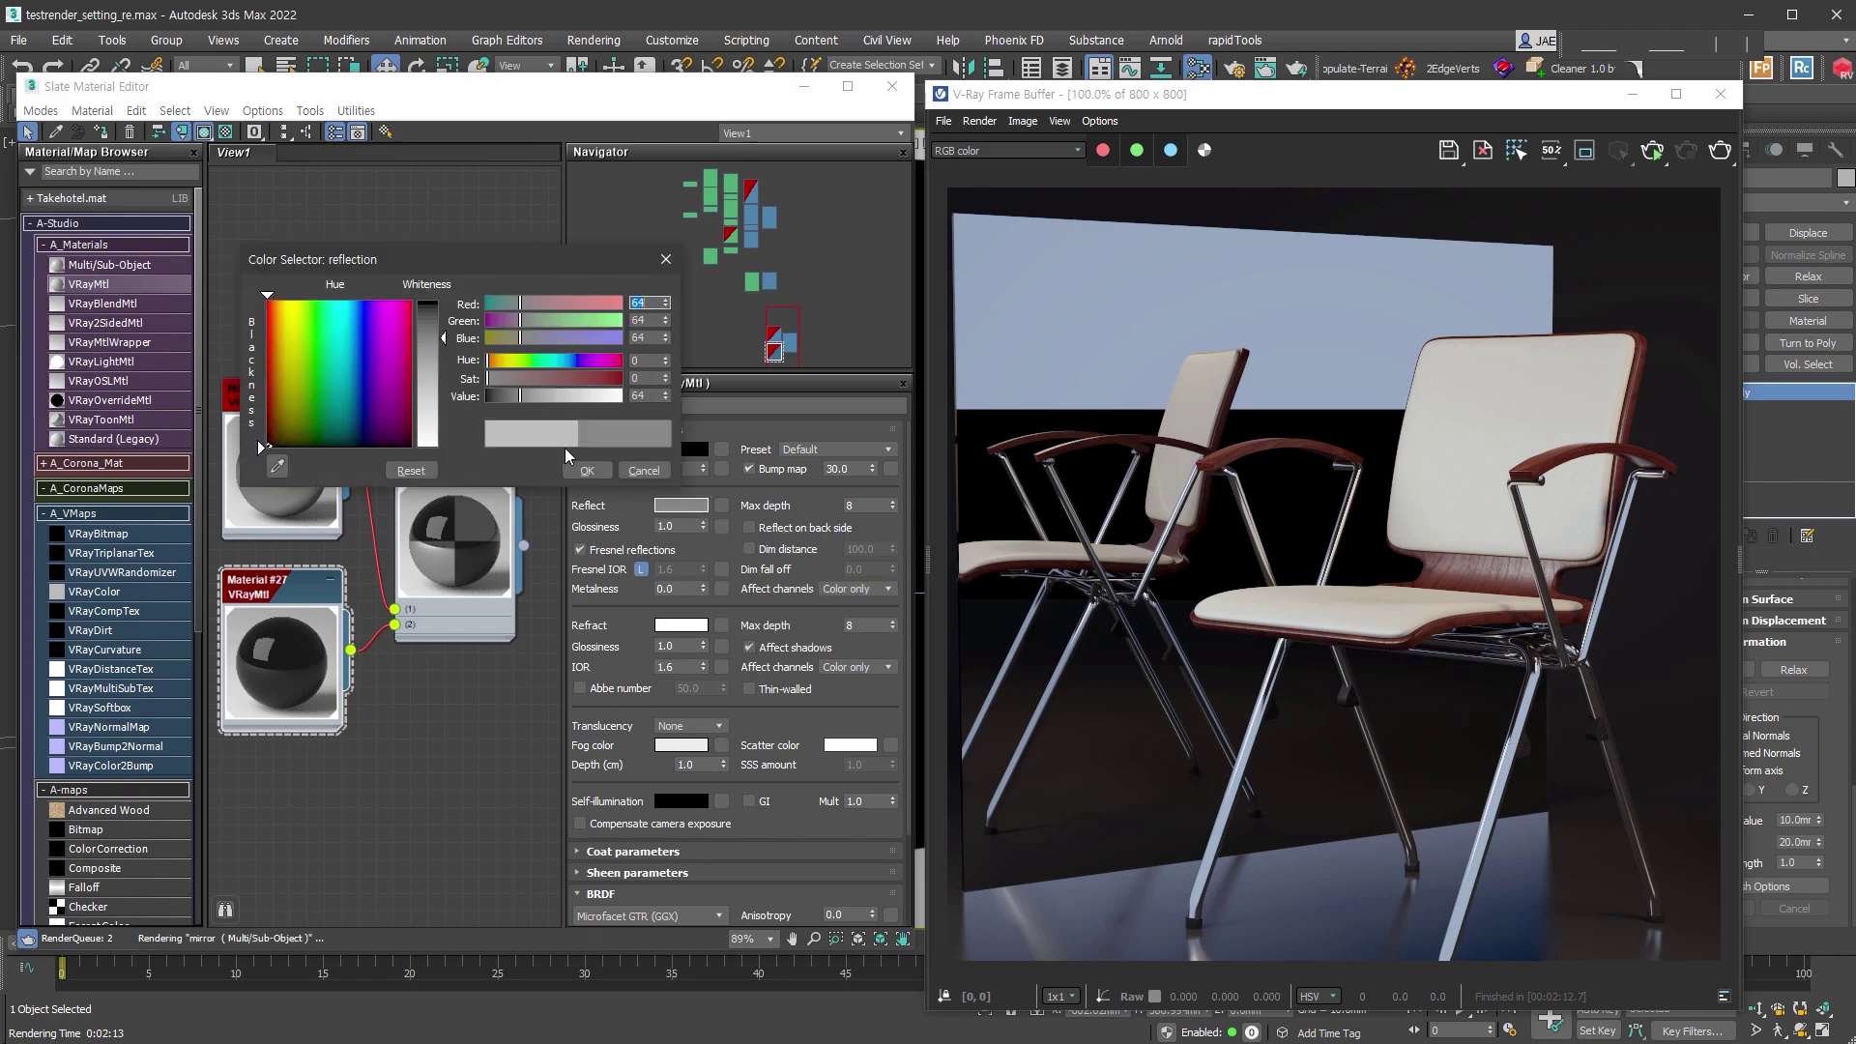
pyautogui.click(587, 469)
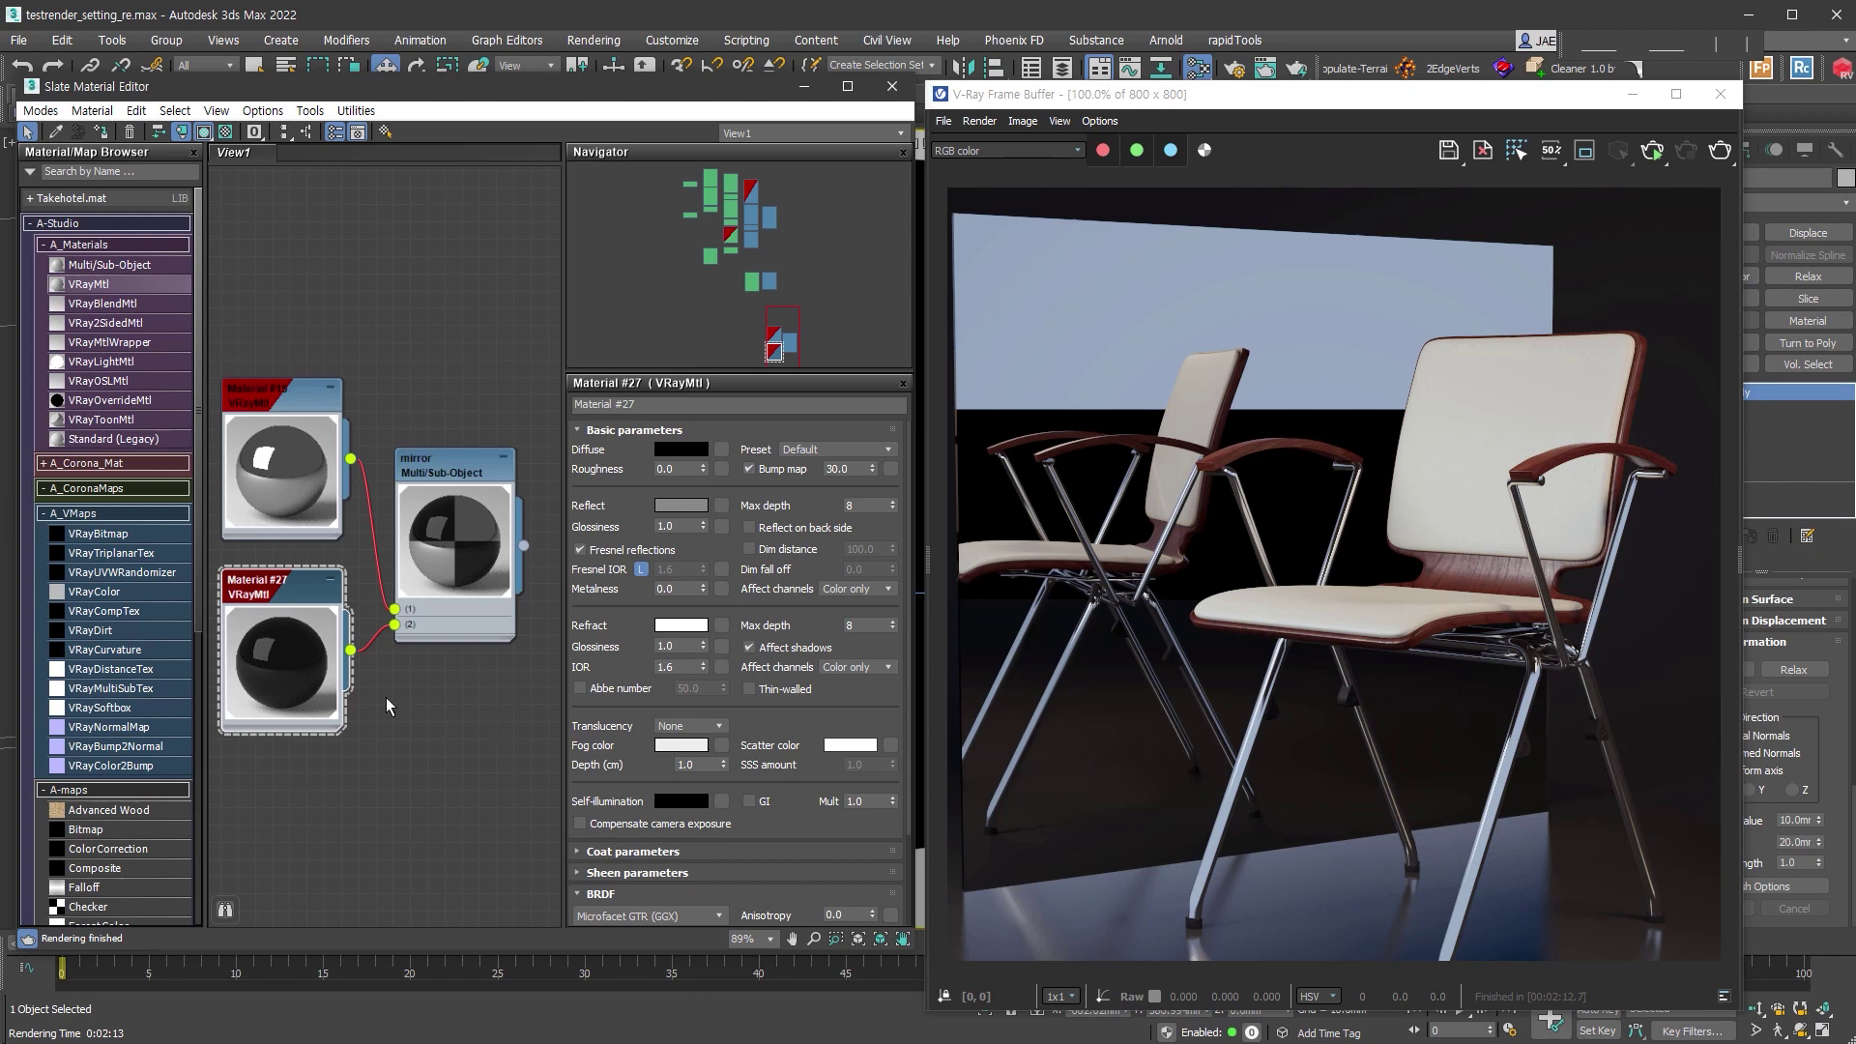
pyautogui.click(348, 806)
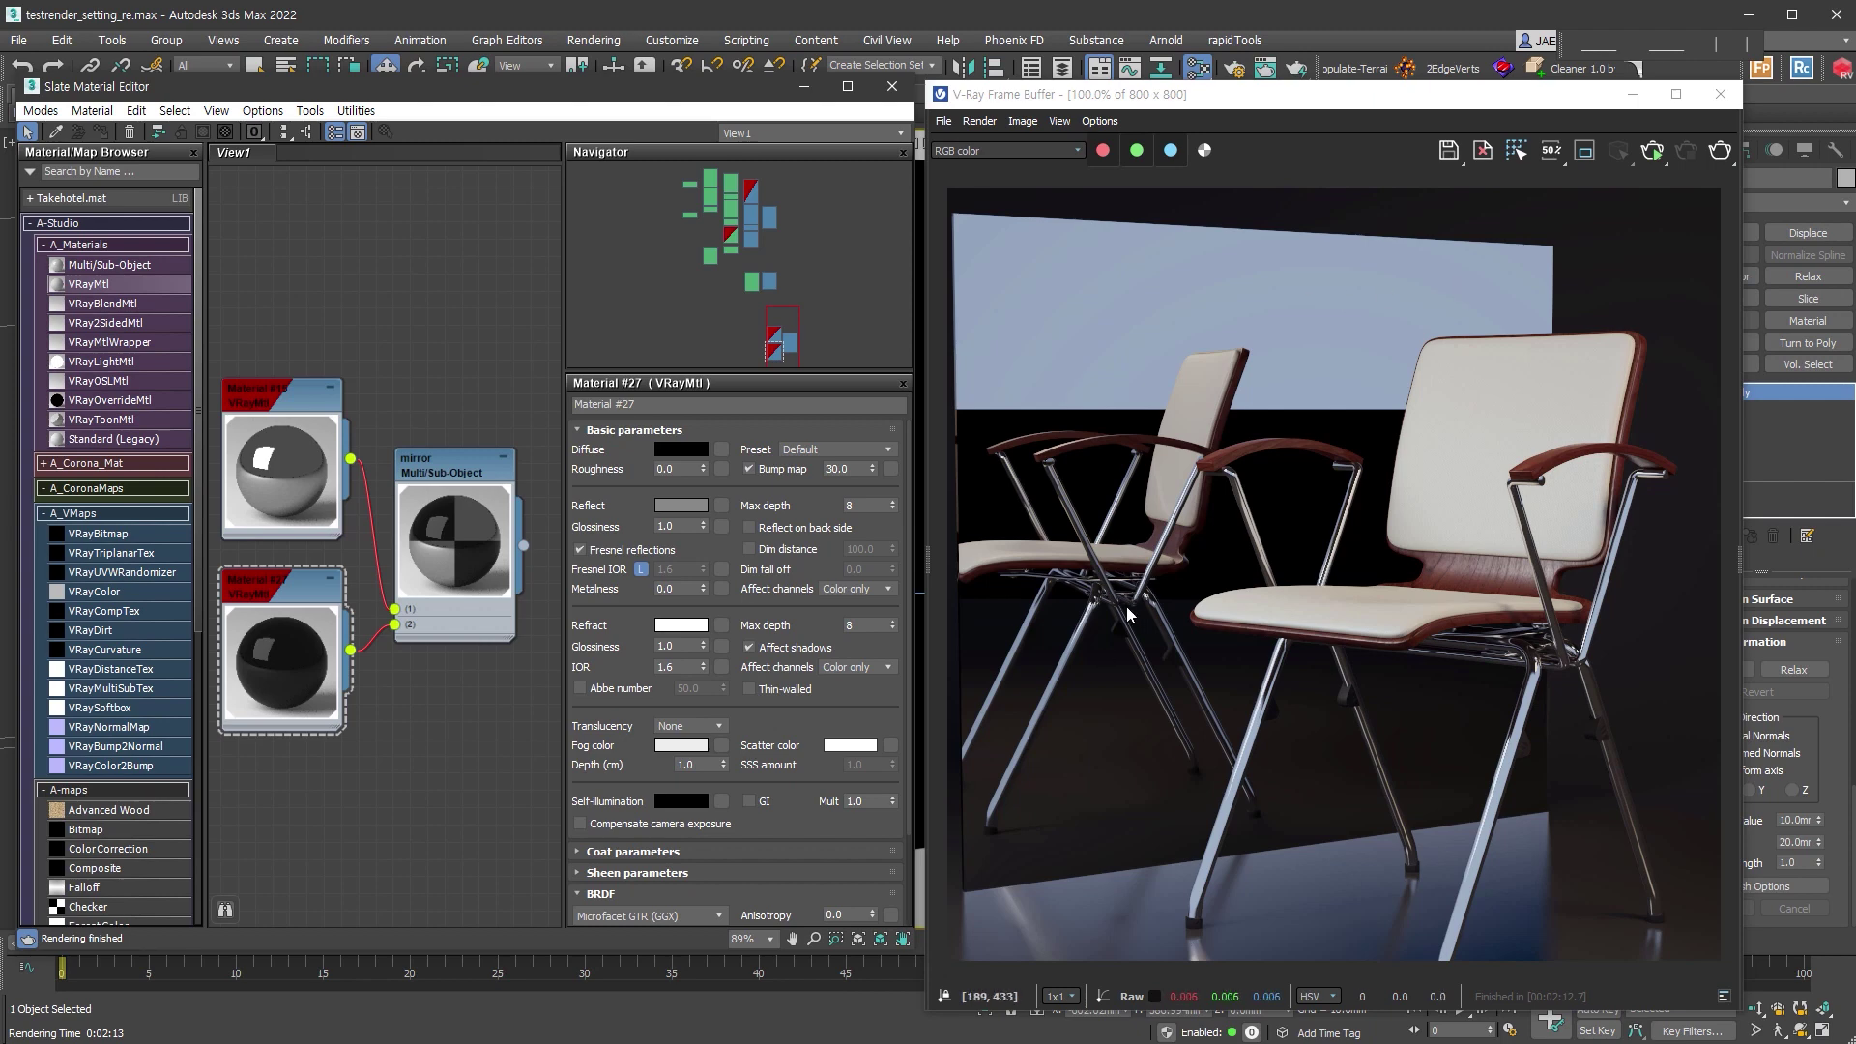
pyautogui.click(286, 592)
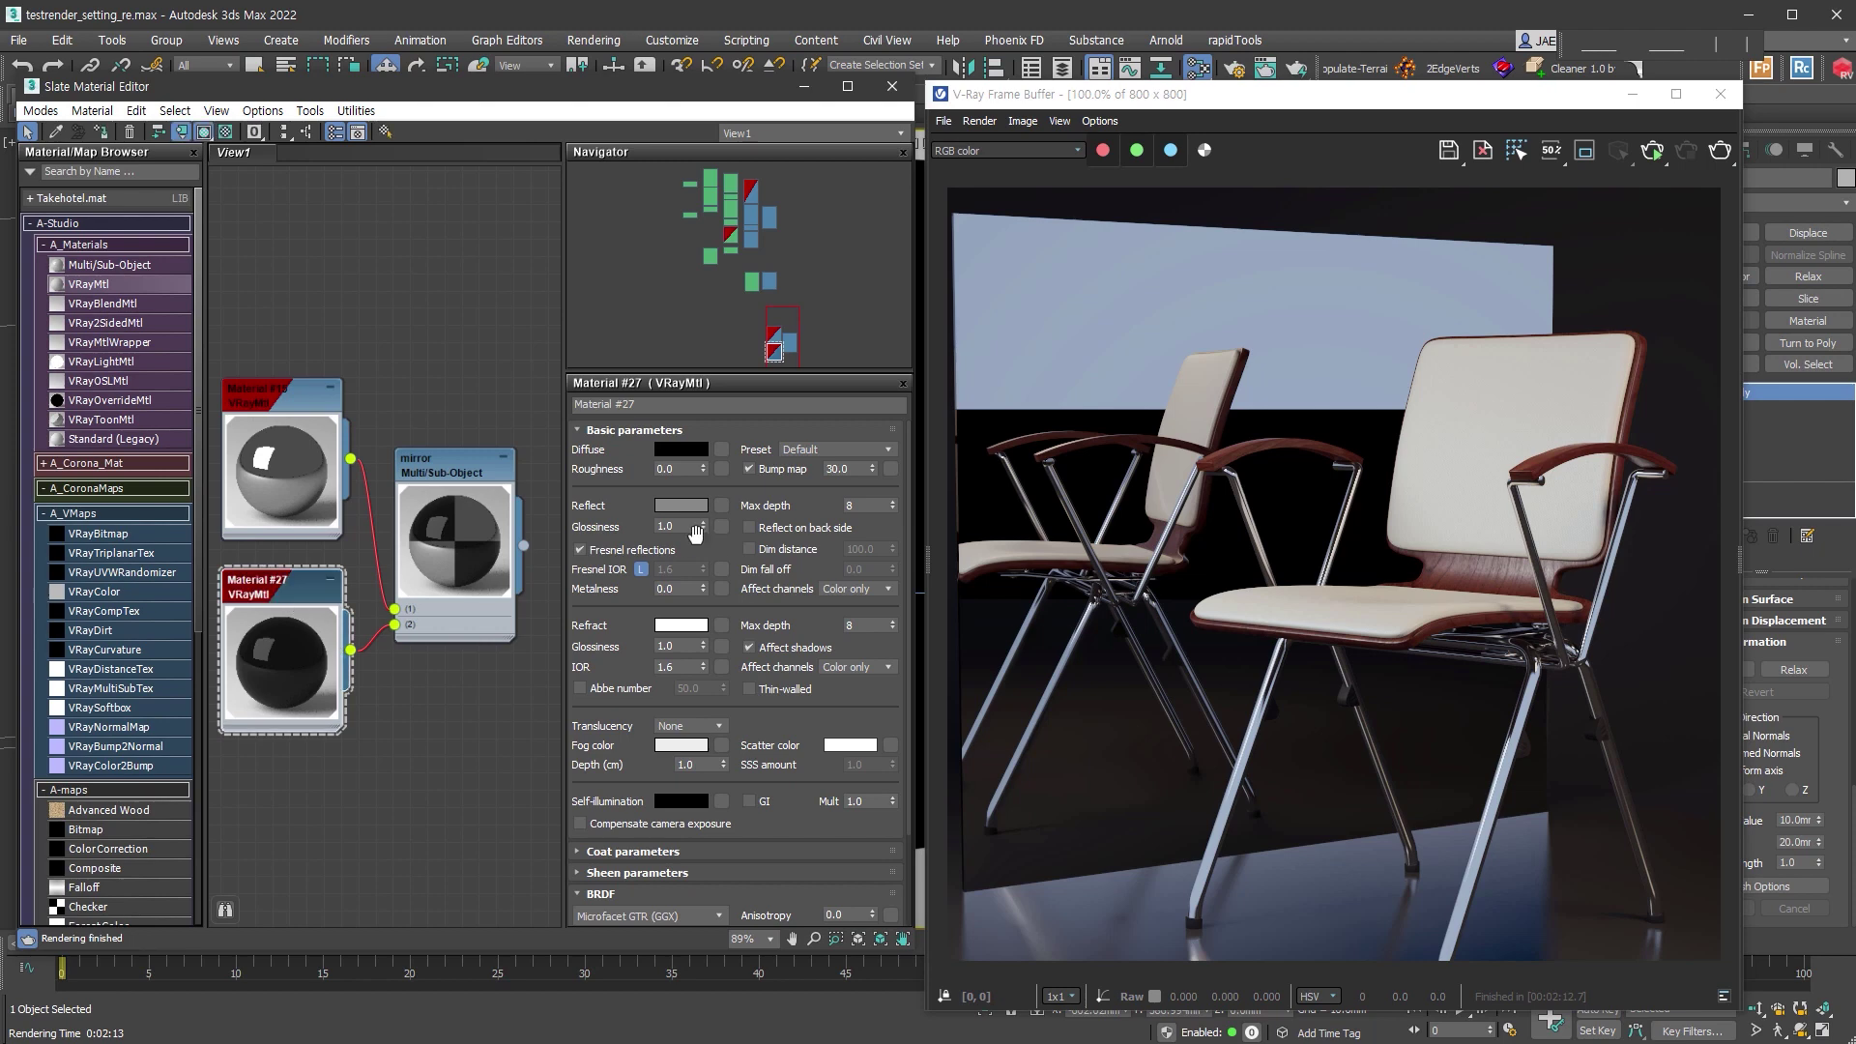